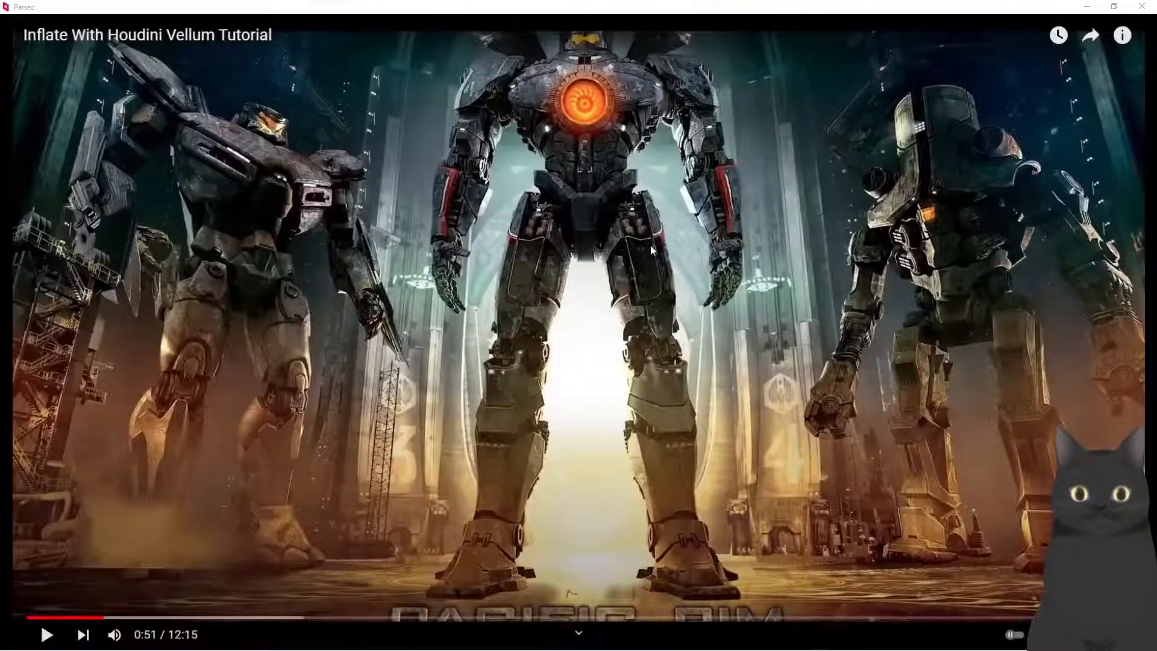
Step: Watch the opening setup part of the "Inflate With Houdini Vellum Tutorial" video and pause it
click(650, 245)
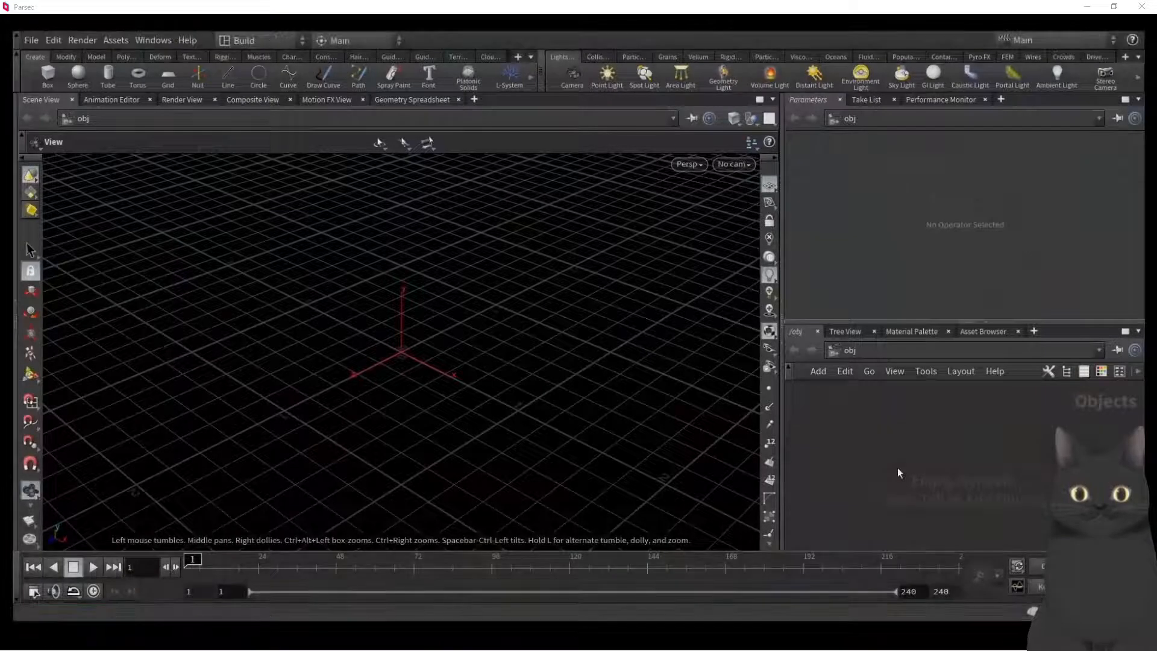
key(Tab)
text(ge)
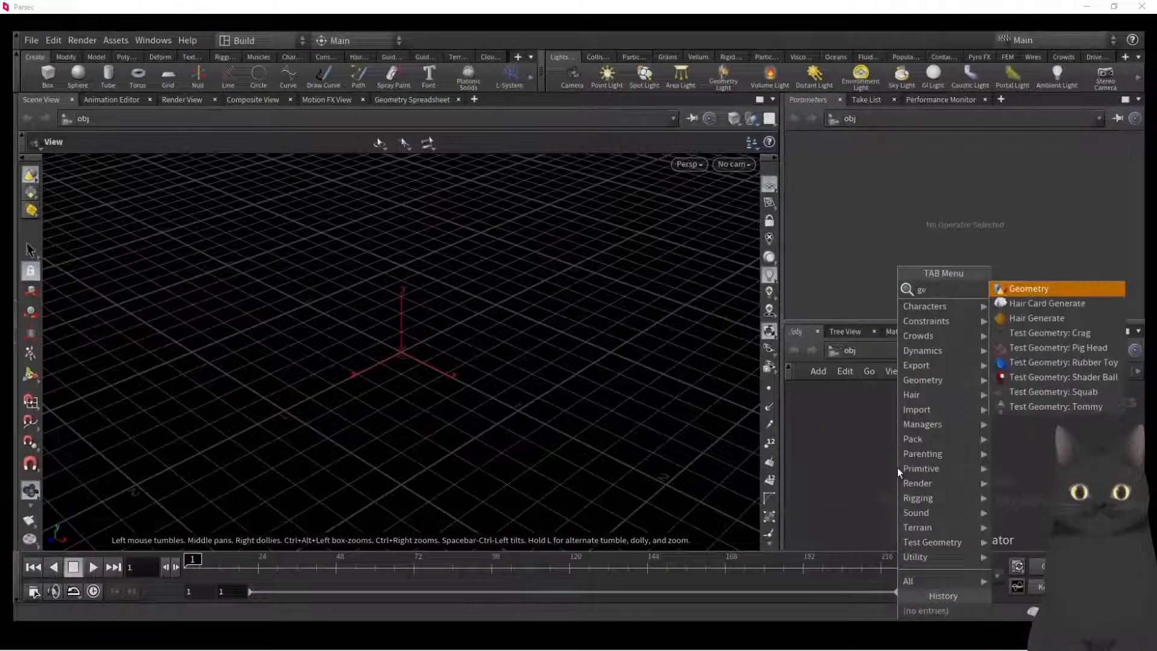
key(space)
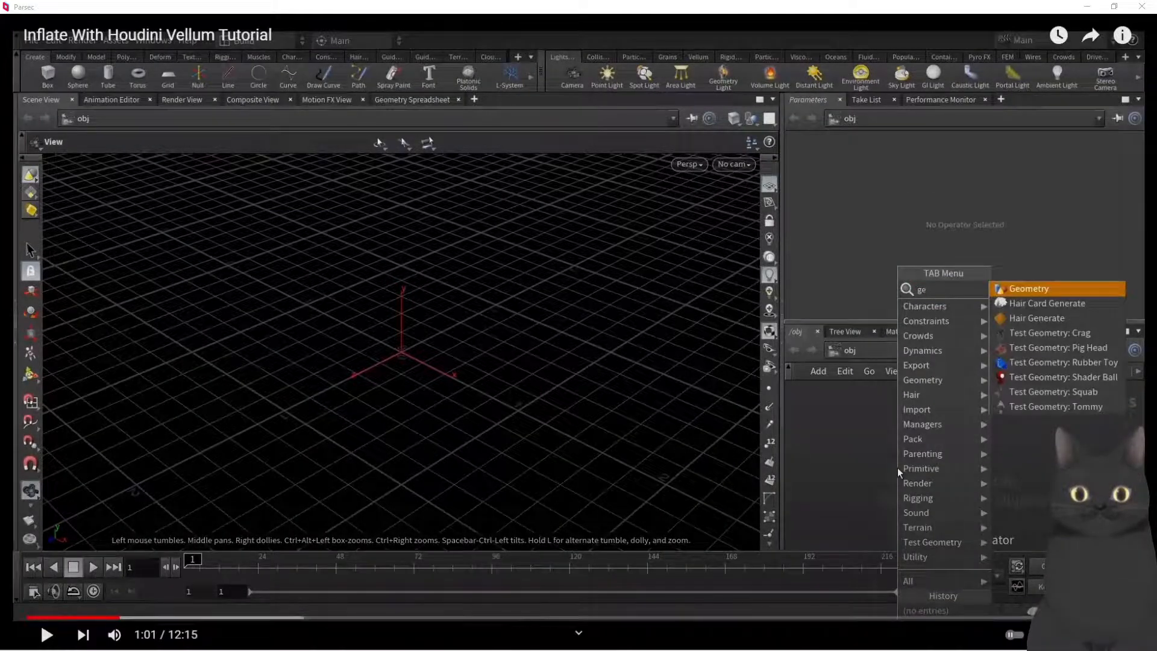
click(1077, 634)
click(1077, 634)
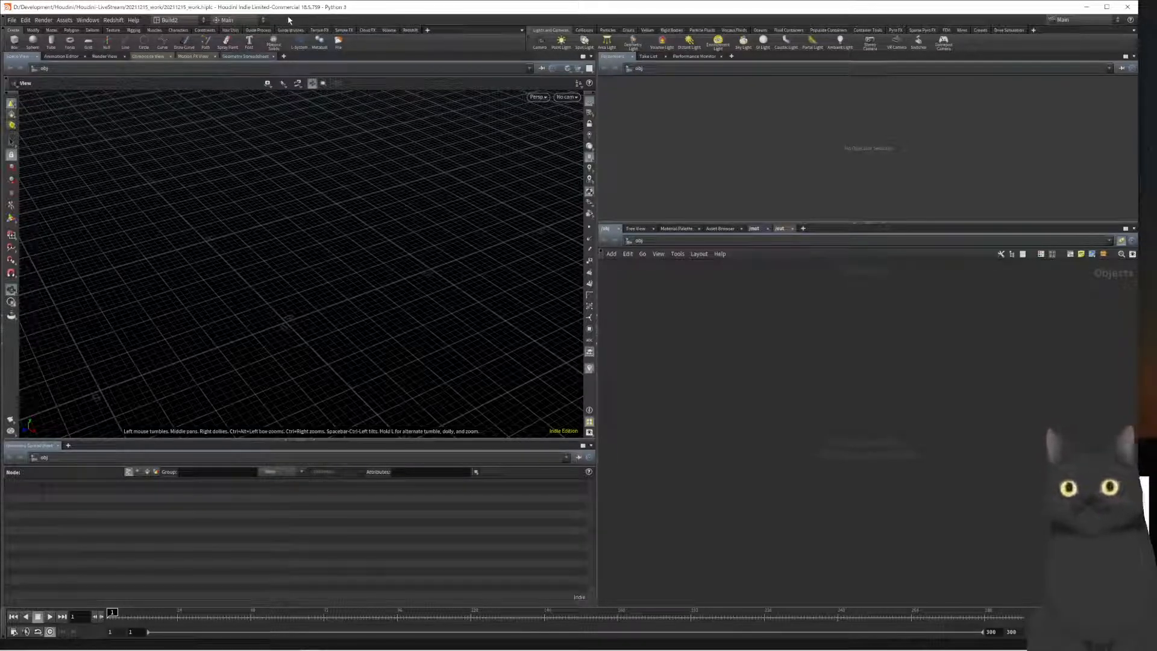
click(167, 20)
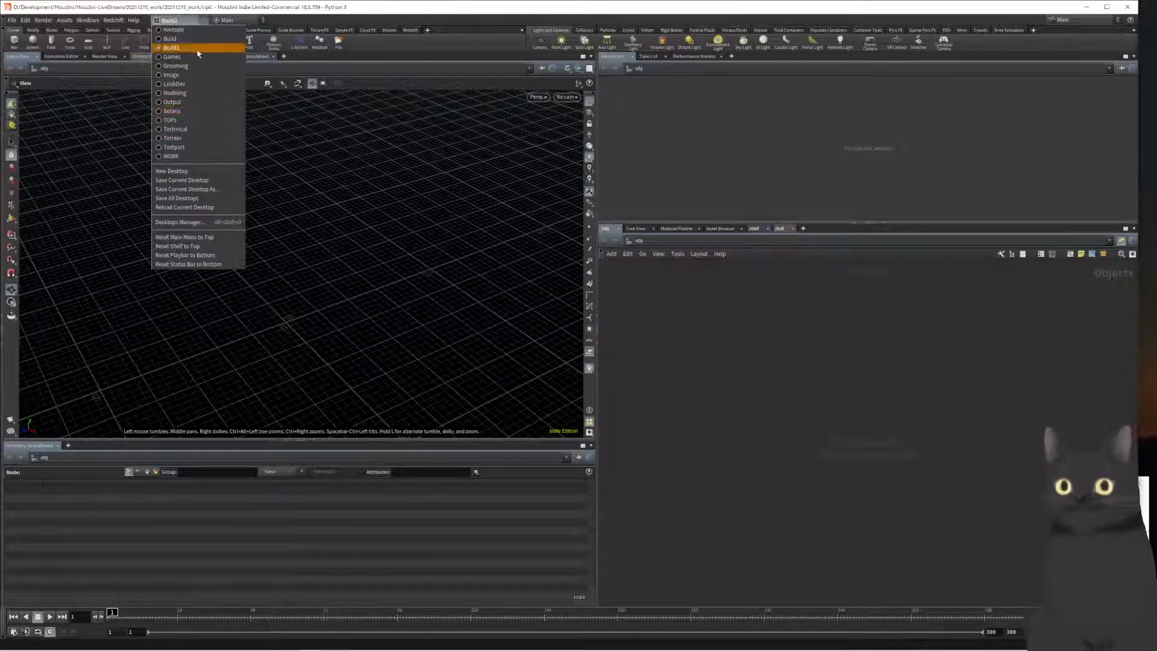
click(754, 271)
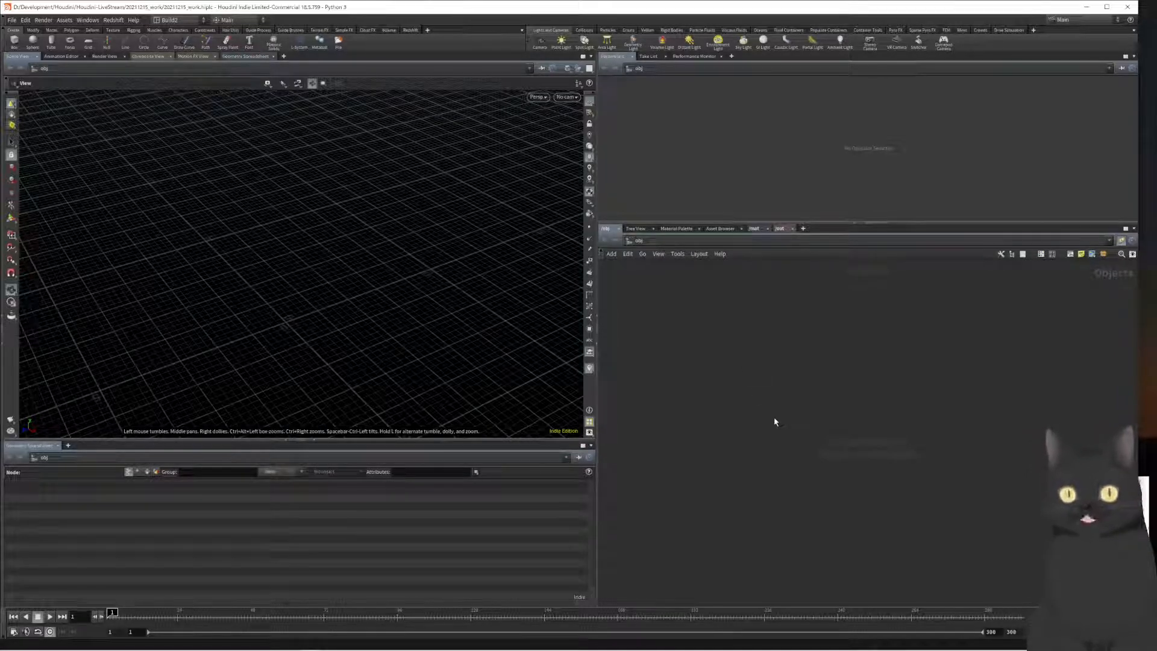
Step: Add a Geometry object to the empty object network in Houdini
key(Tab)
text(geom)
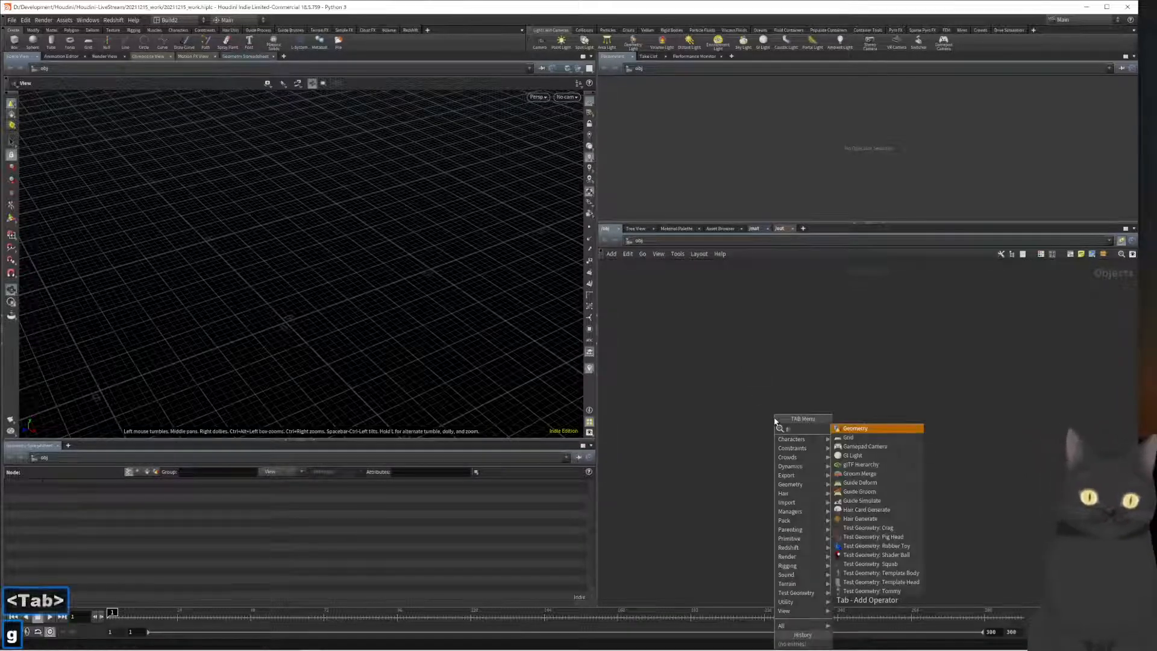
key(Return)
key(Return)
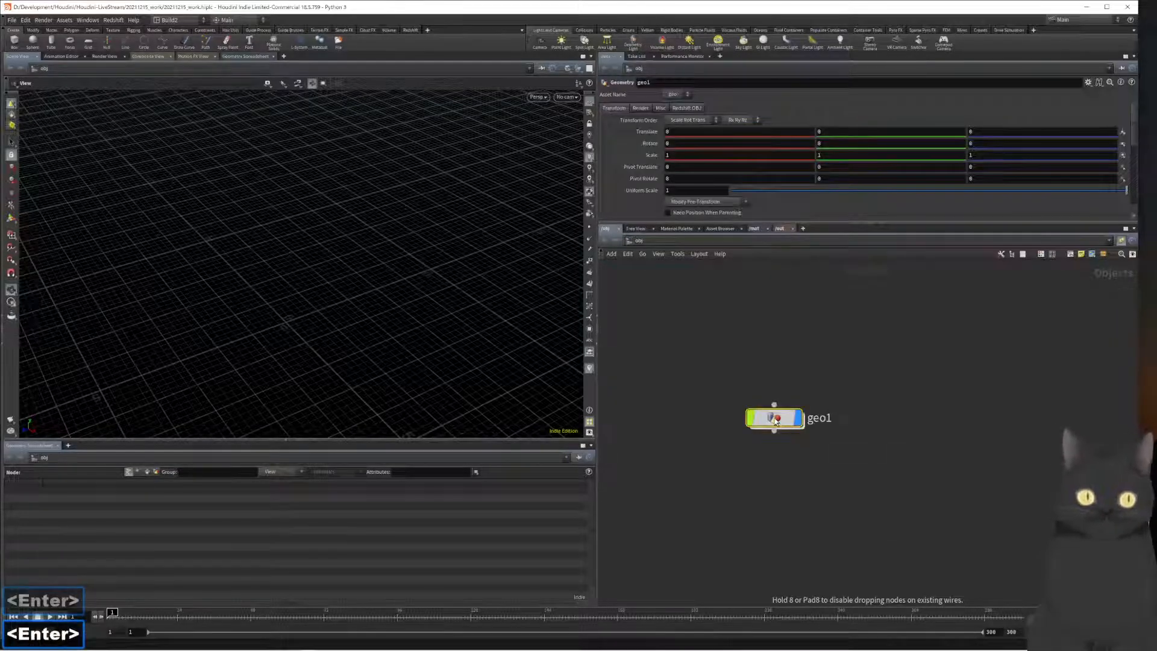
Step: Rename the new Geometry object as inflate
key(F2)
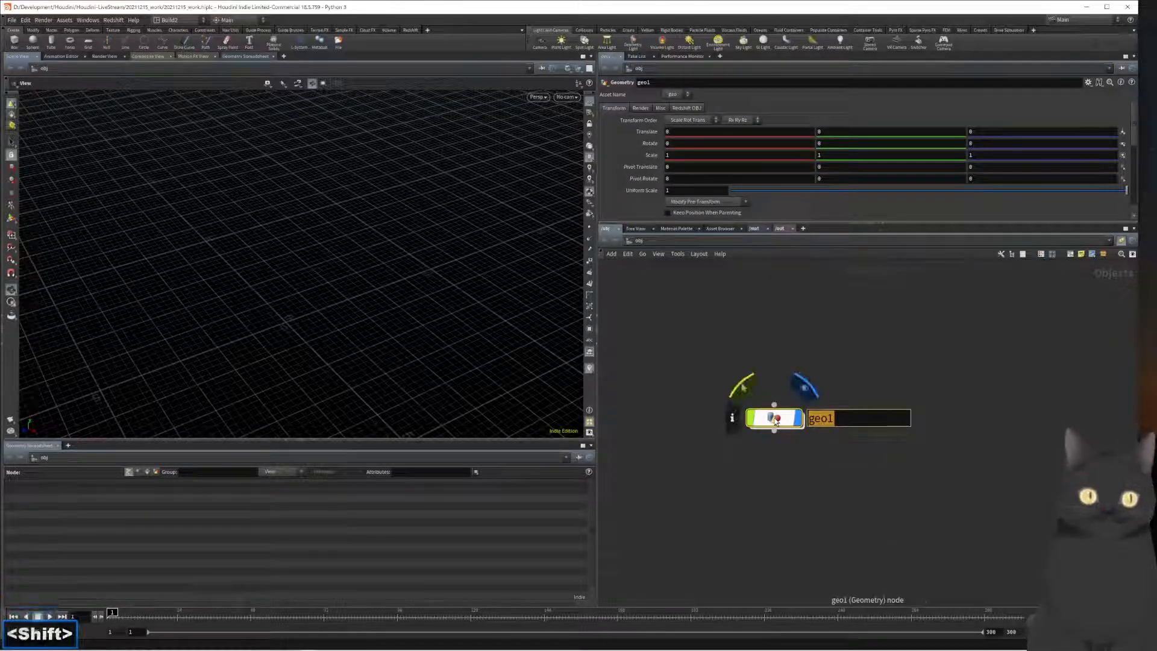
text(inf)
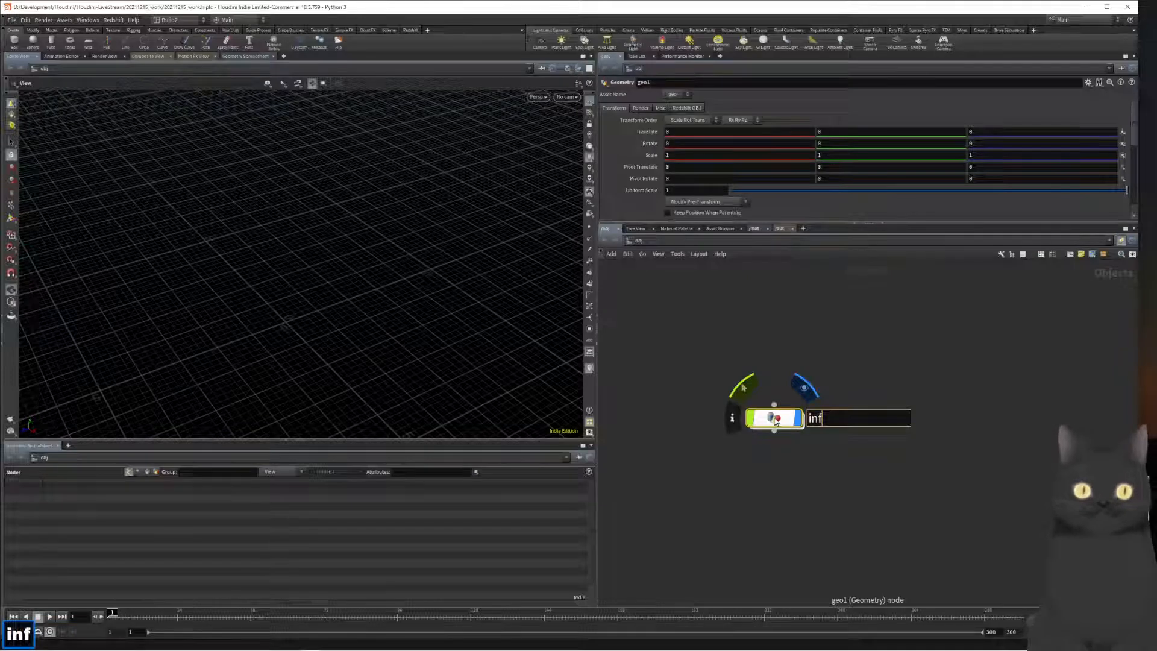
text(rate)
key(BackSpace)
key(BackSpace)
key(BackSpace)
key(BackSpace)
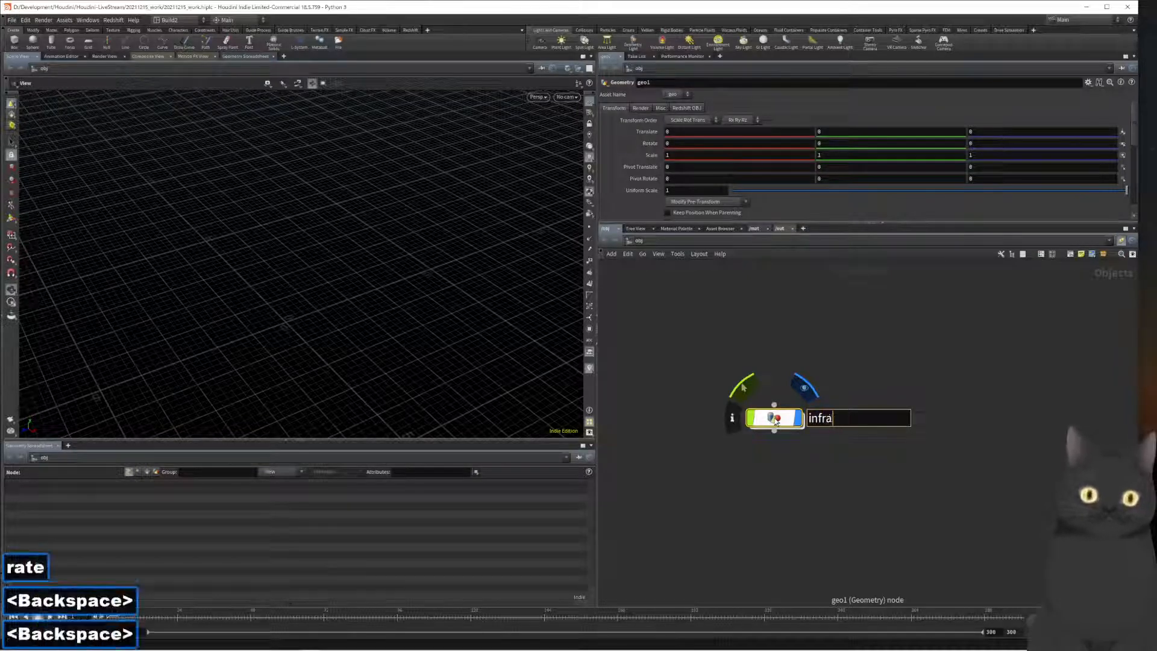
text(k)
key(BackSpace)
text(late)
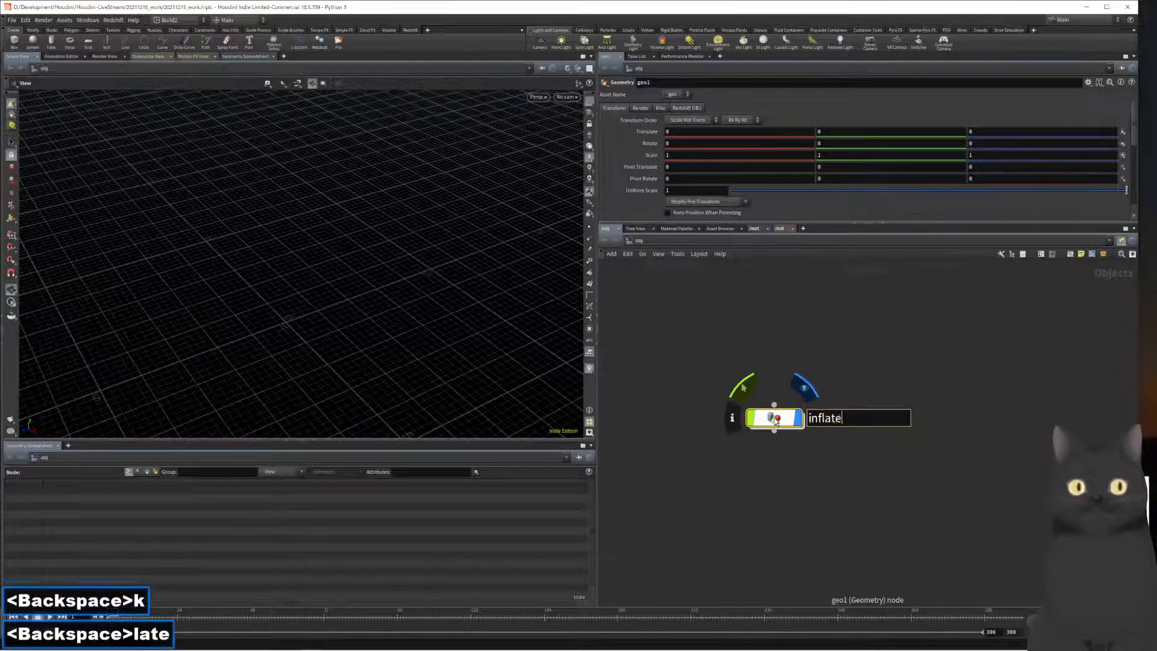
key(Return)
Step: Go inside the inflate object and place a Test Geometry: Pig Head node in its network
key(i)
key(Tab)
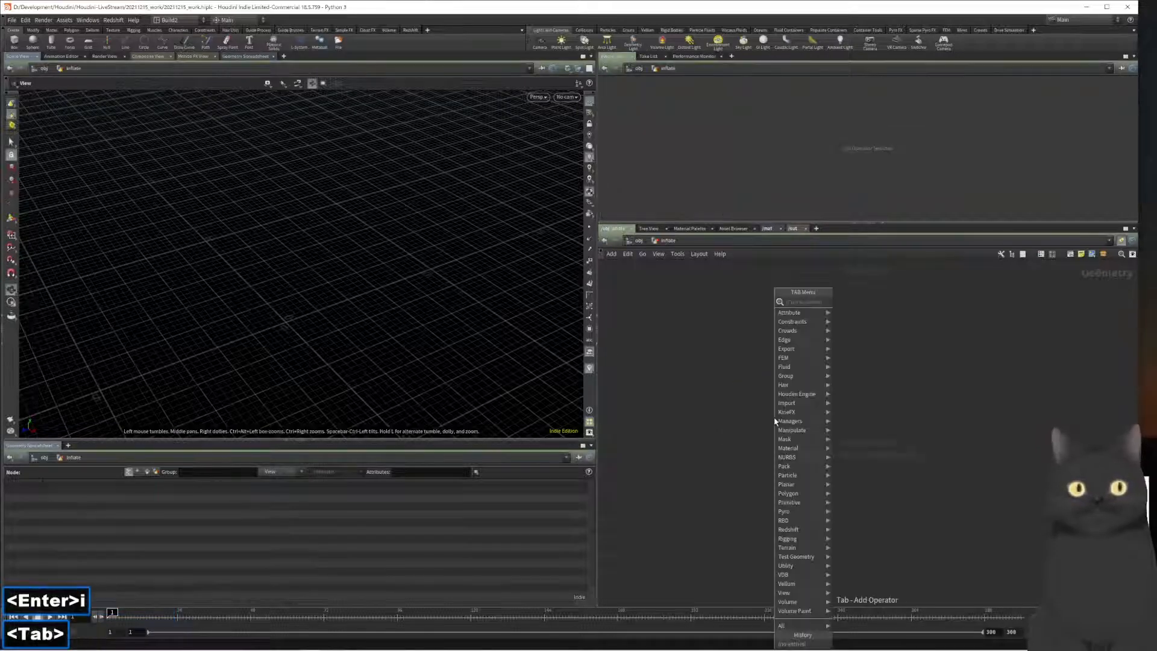
text(tes)
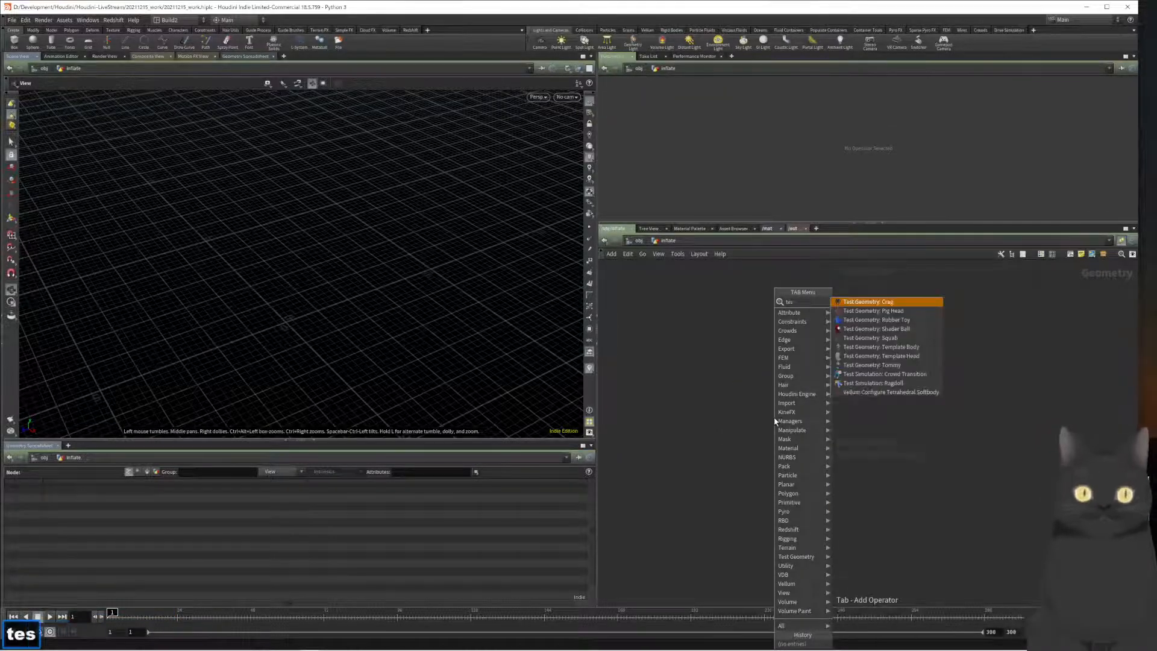
key(Down)
key(Return)
key(Return)
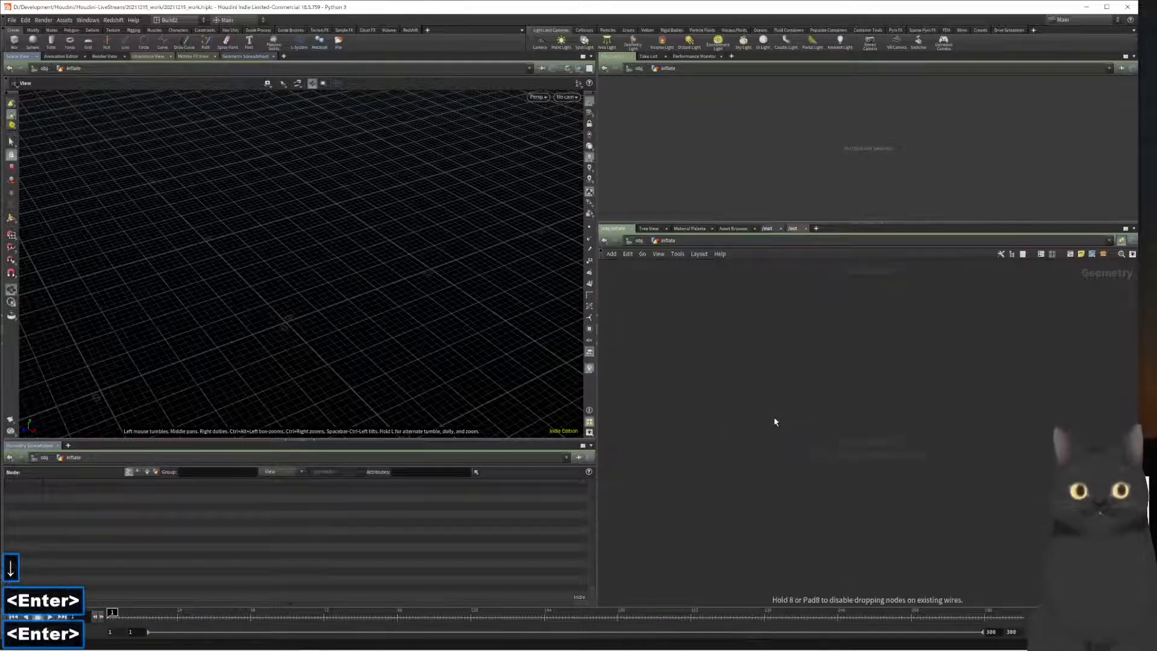
click(823, 402)
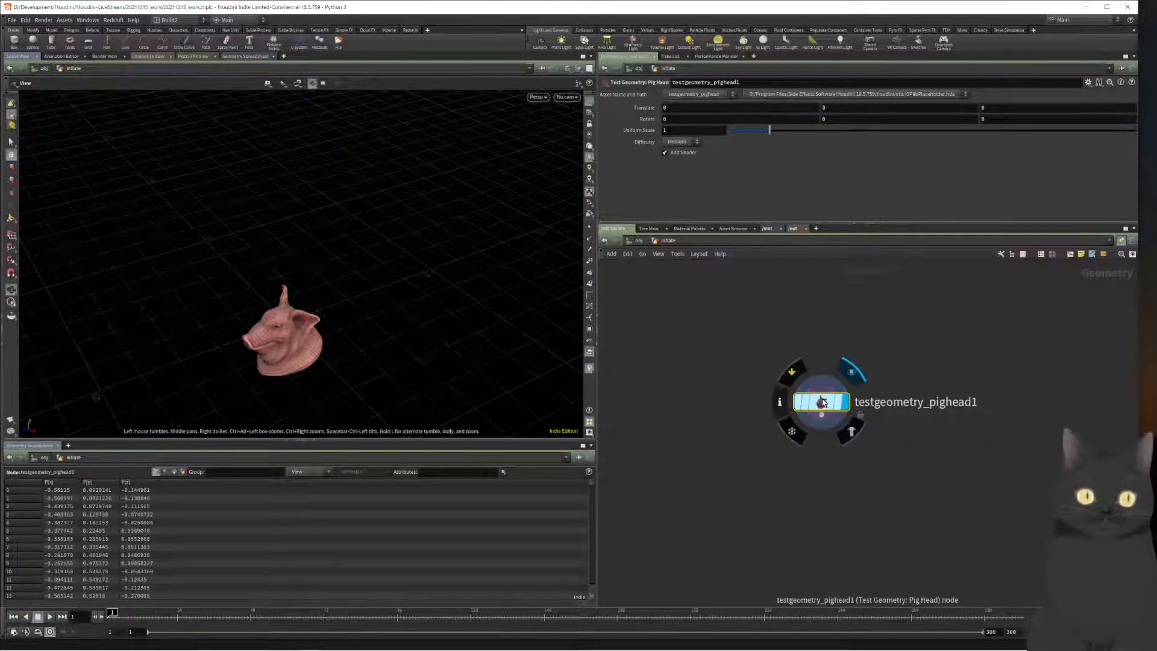
drag(823, 403, 856, 366)
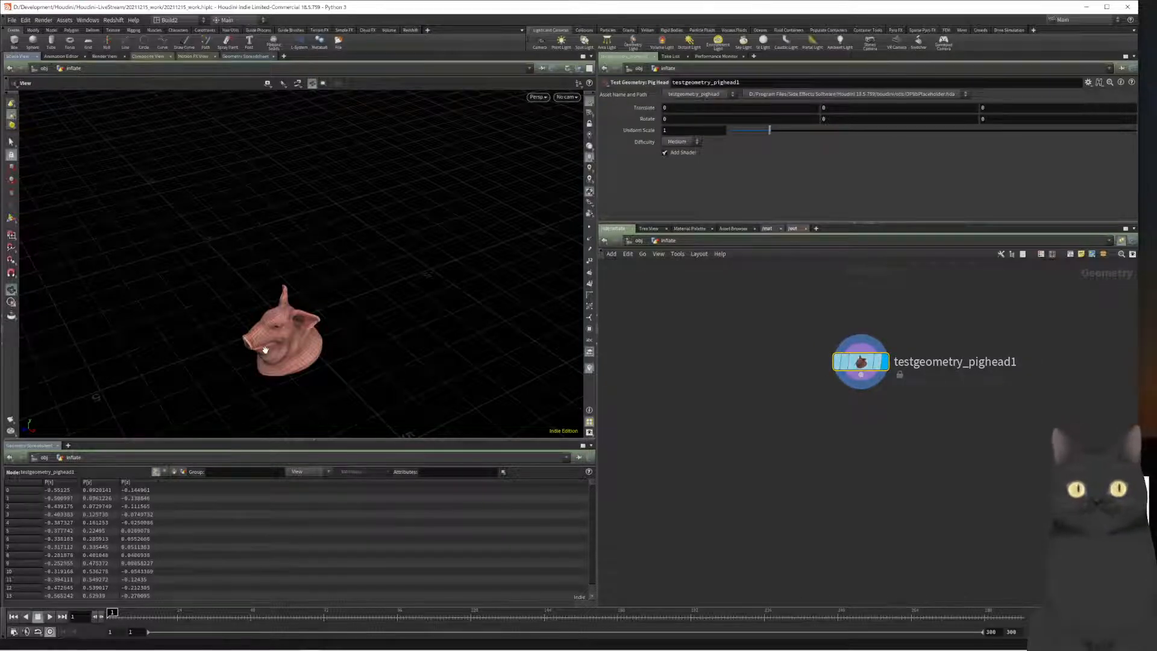
Step: Frame the pig head in the viewport and show it in wireframe shading
key(h)
drag(305, 338, 304, 323)
middle_drag(803, 435, 857, 429)
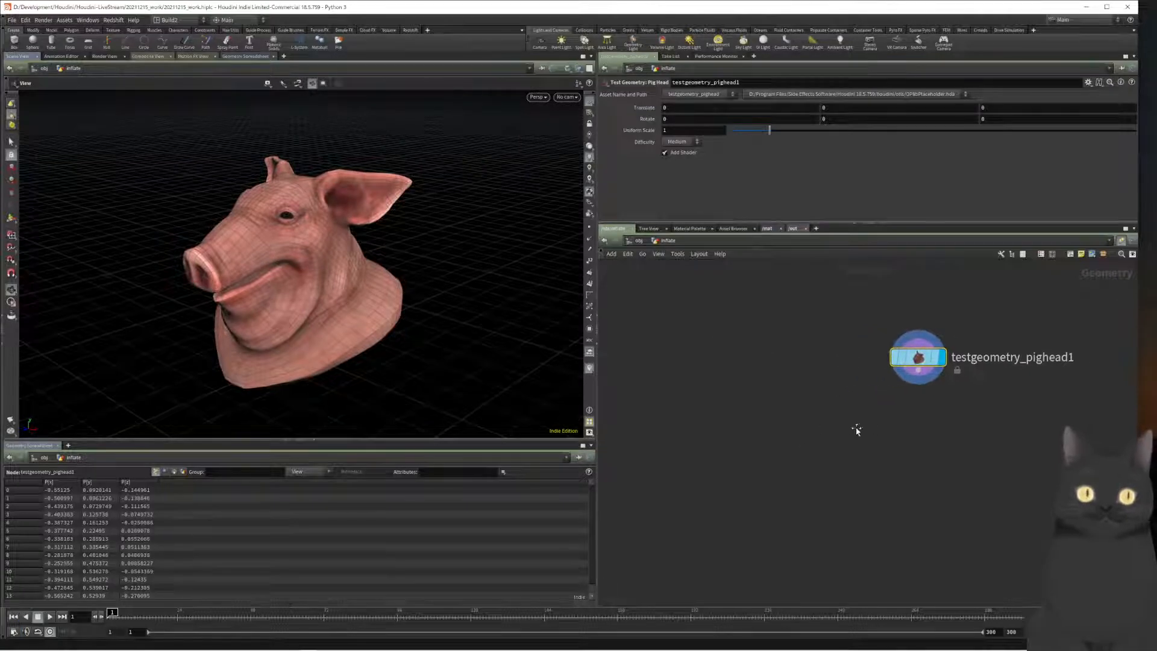
mouse_move(910, 366)
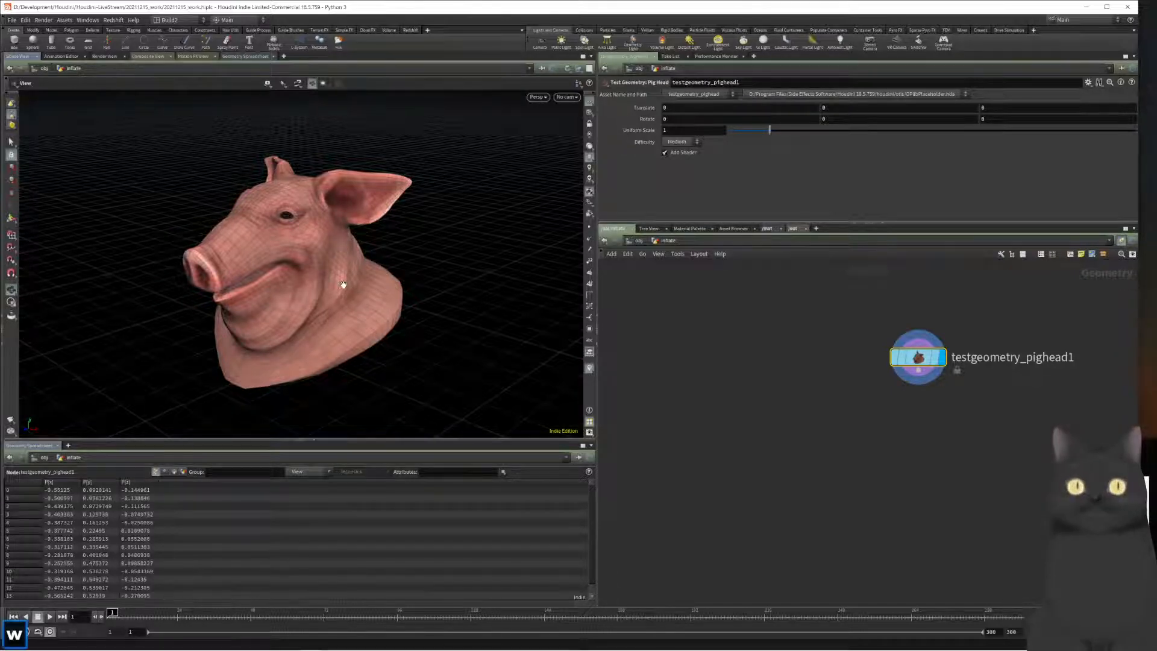
key(w)
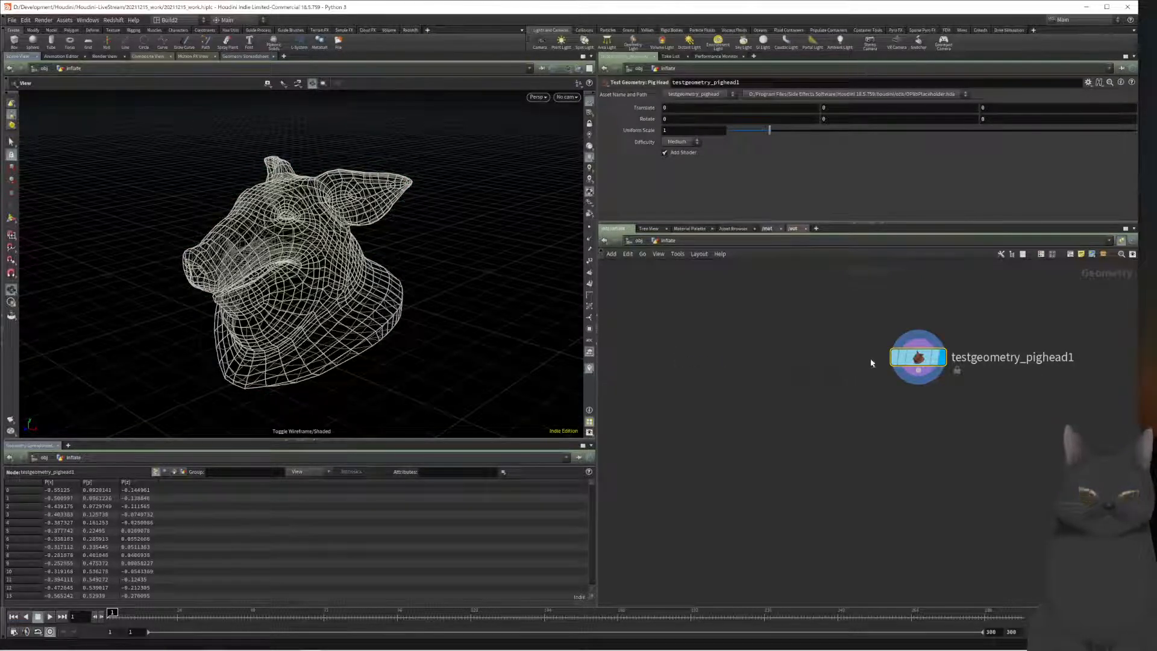
Step: Add a Sphere node beside the pig head, display it, and turn on the pig head's template flag
key(Tab)
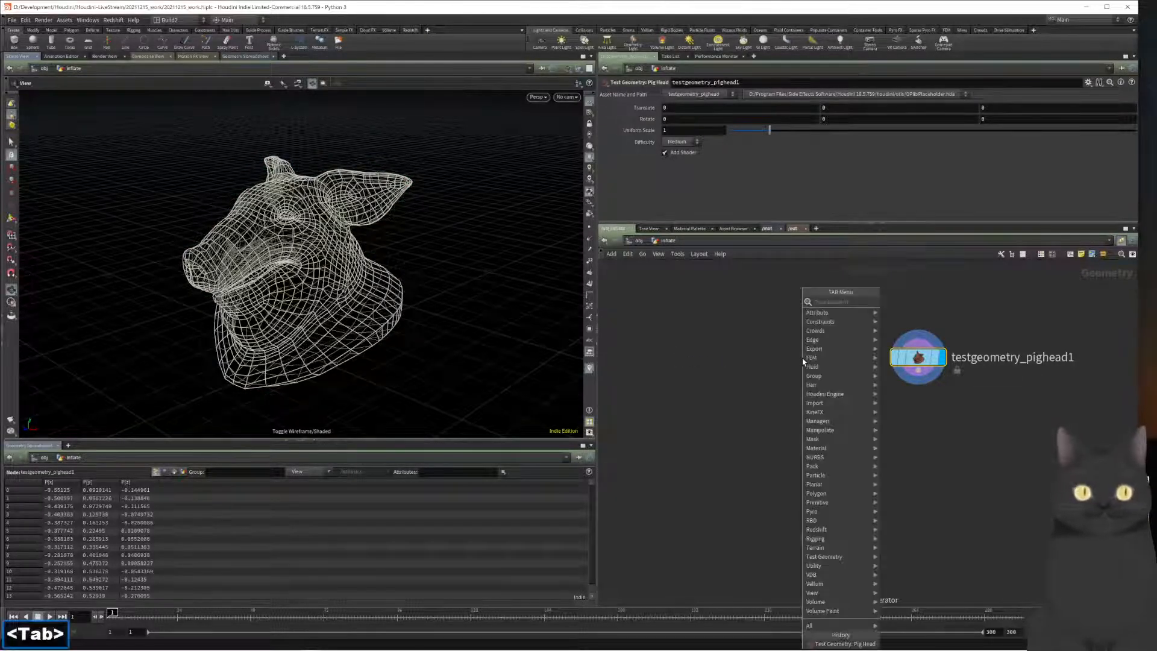
text(sph)
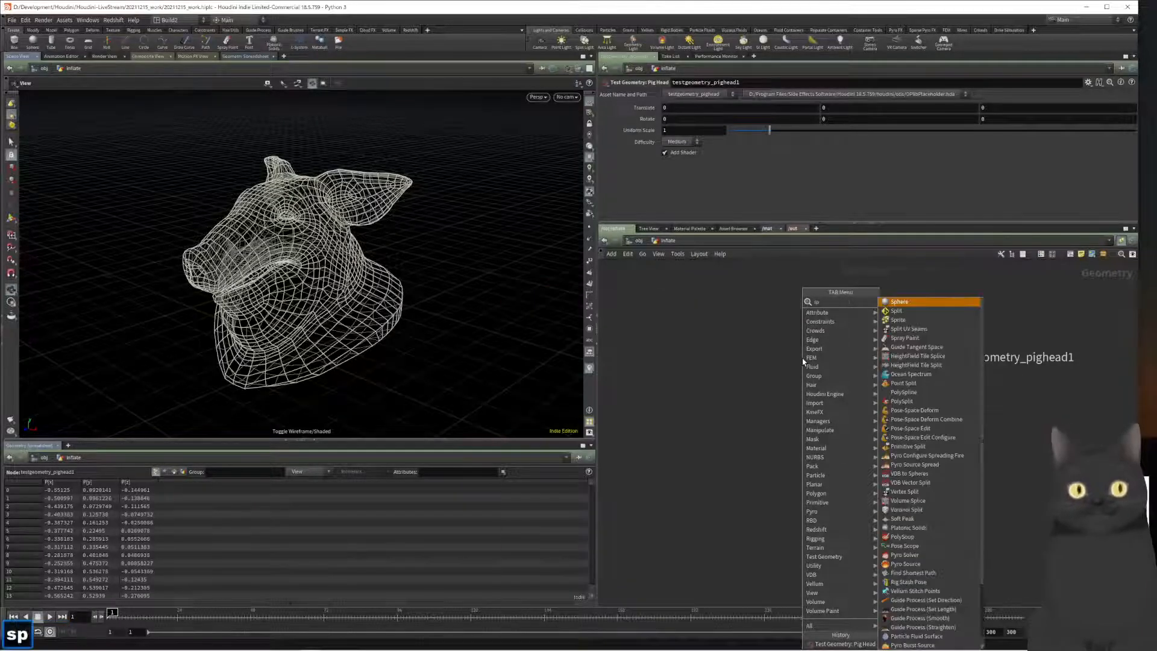
key(Return)
key(Return)
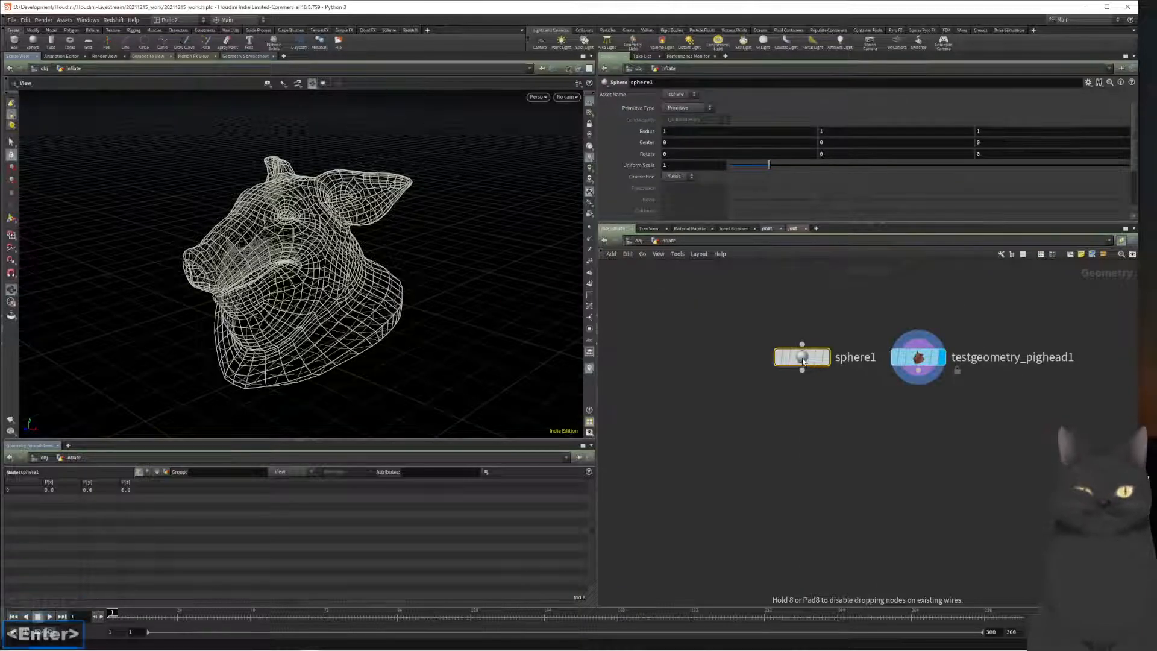
key(r)
mouse_move(808, 367)
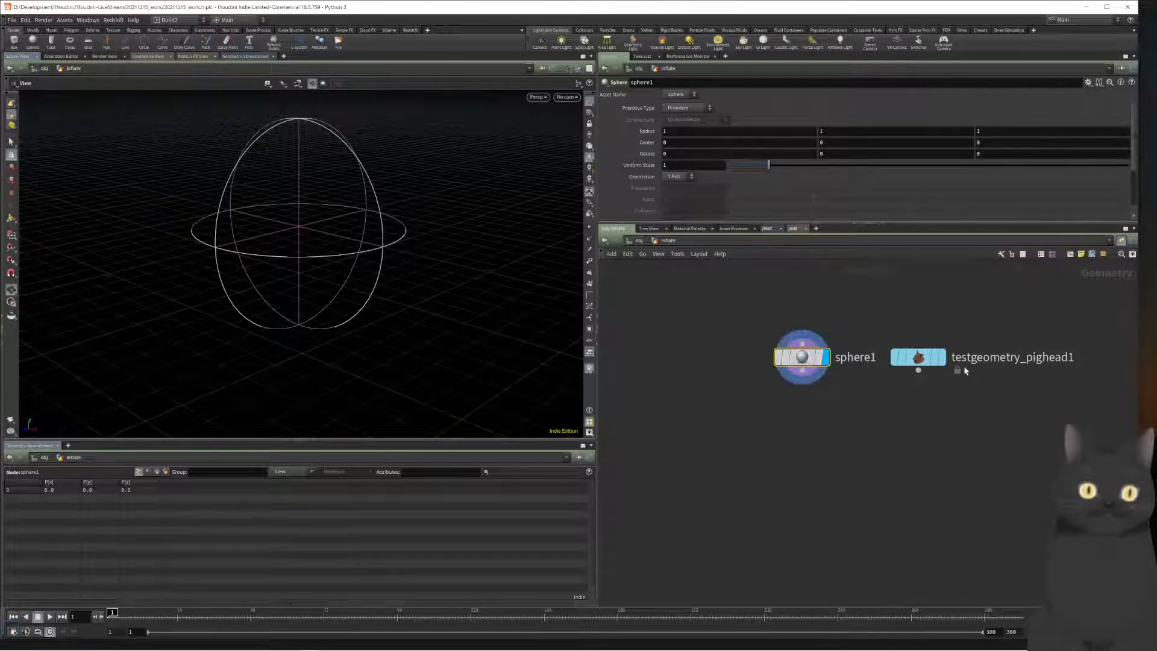
click(948, 386)
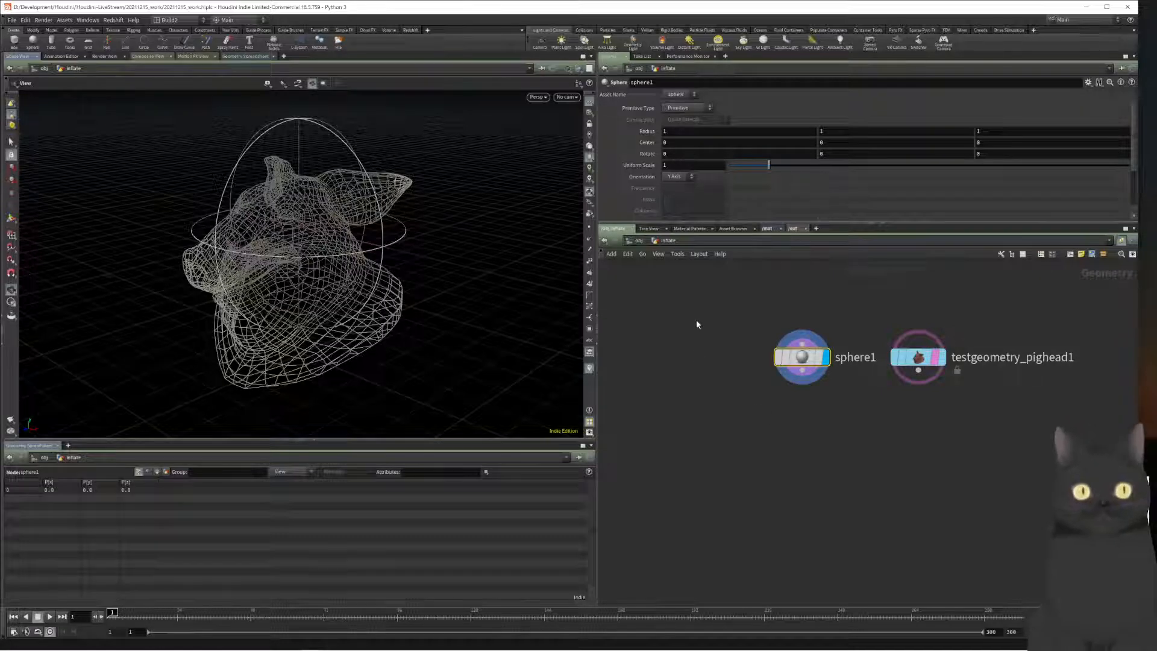
drag(696, 319, 778, 370)
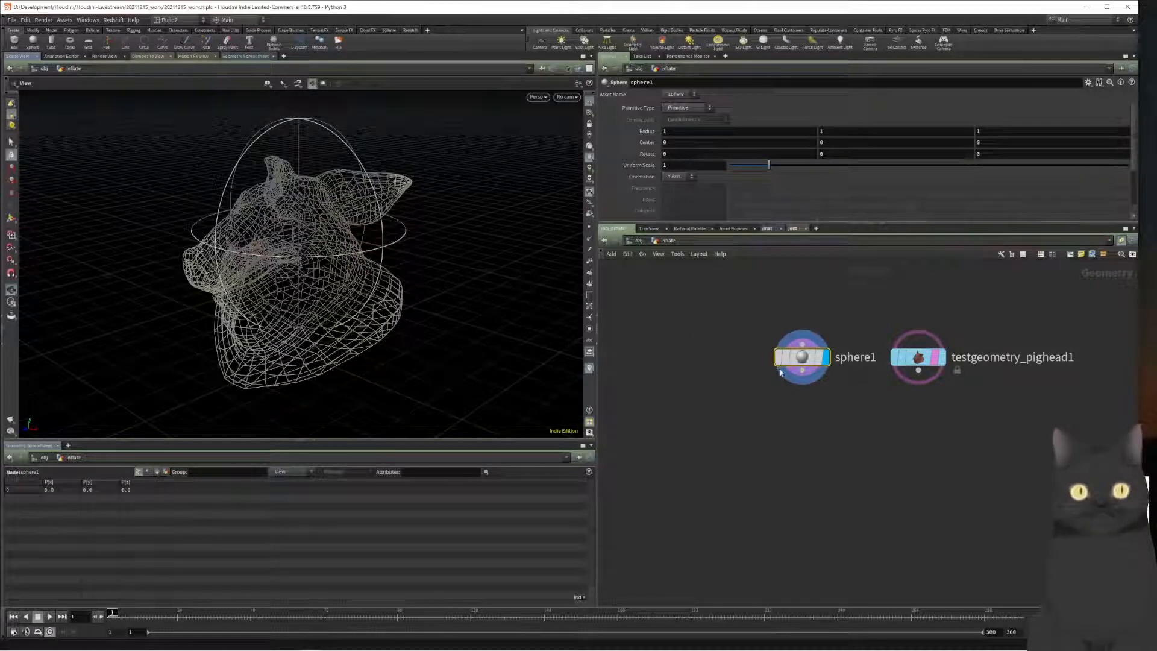
click(691, 108)
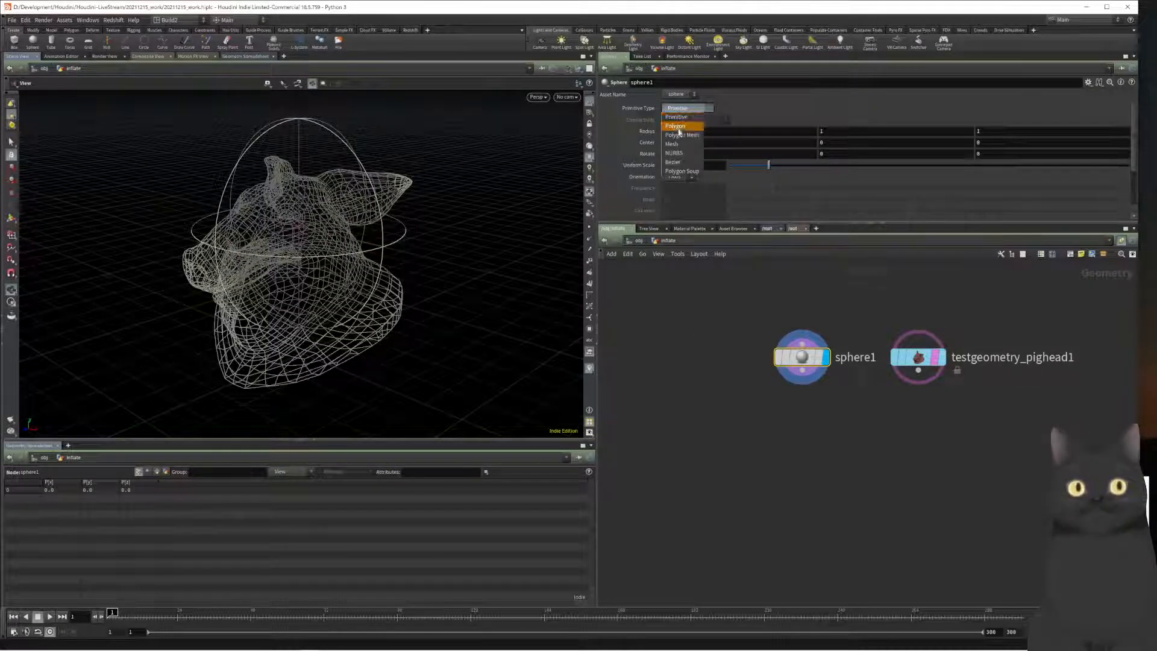
click(666, 383)
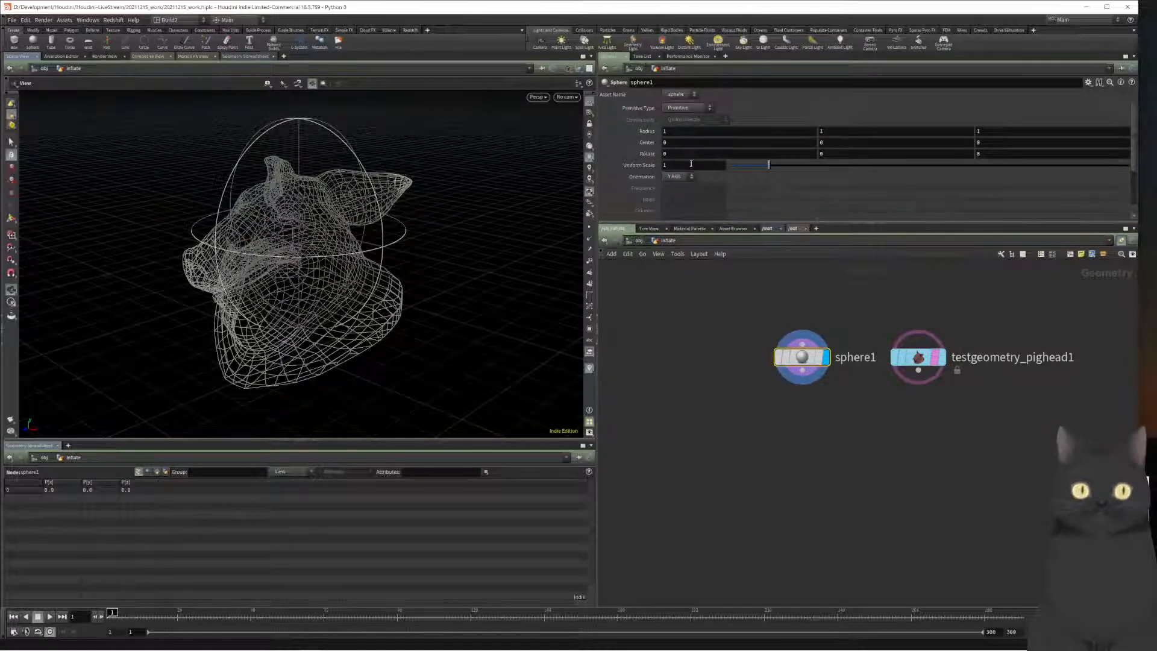
Step: Append a Transform node to the sphere and set its Uniform Scale to 0.5
mouse_move(801, 369)
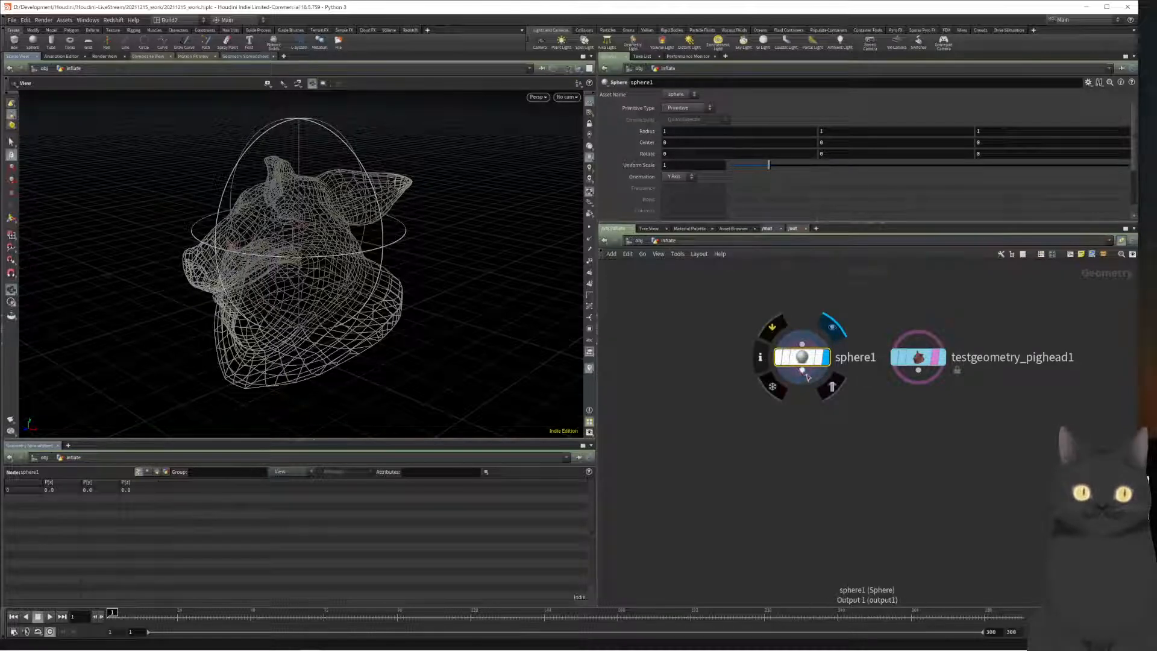
key(Tab)
text(trans)
key(Return)
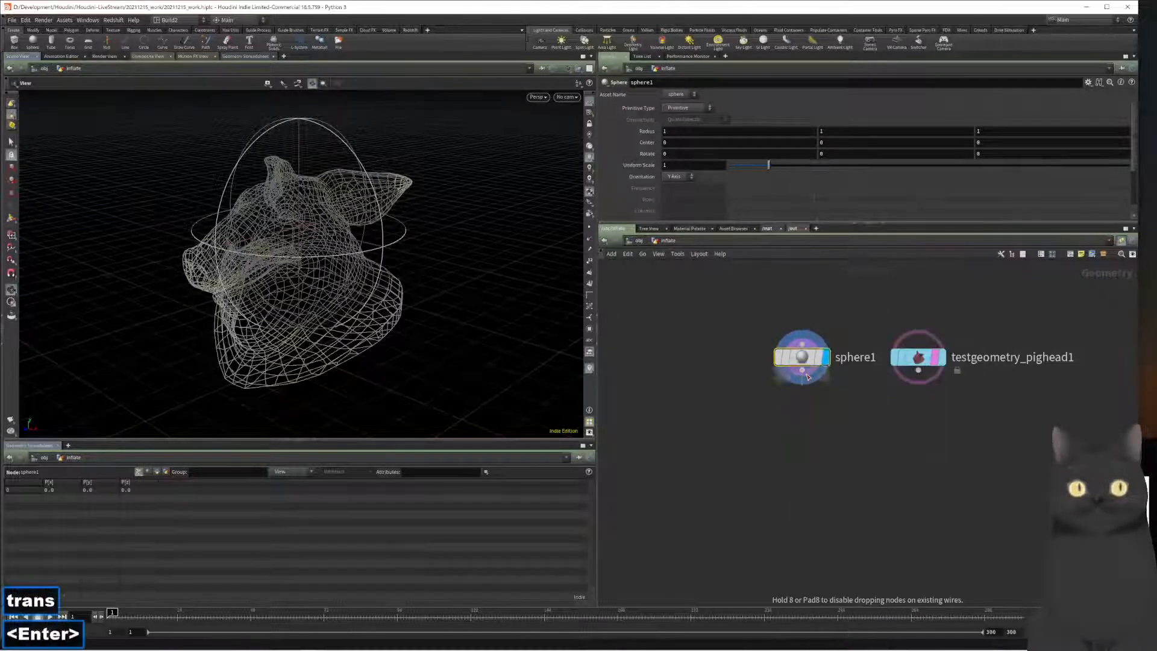
key(Return)
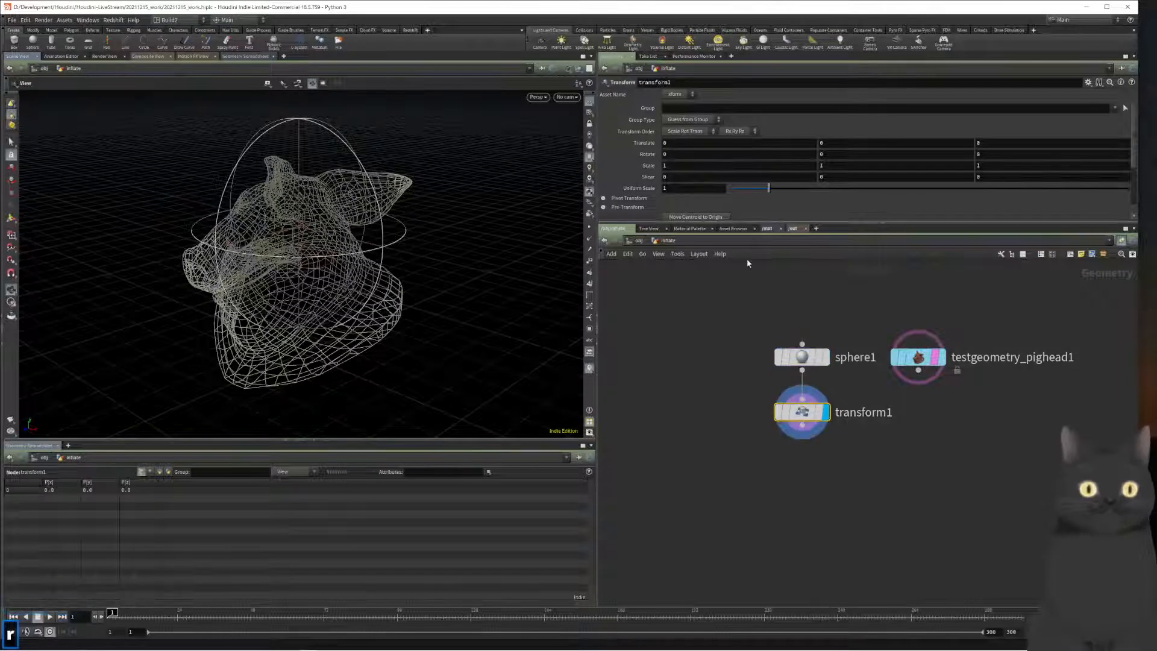
click(672, 191)
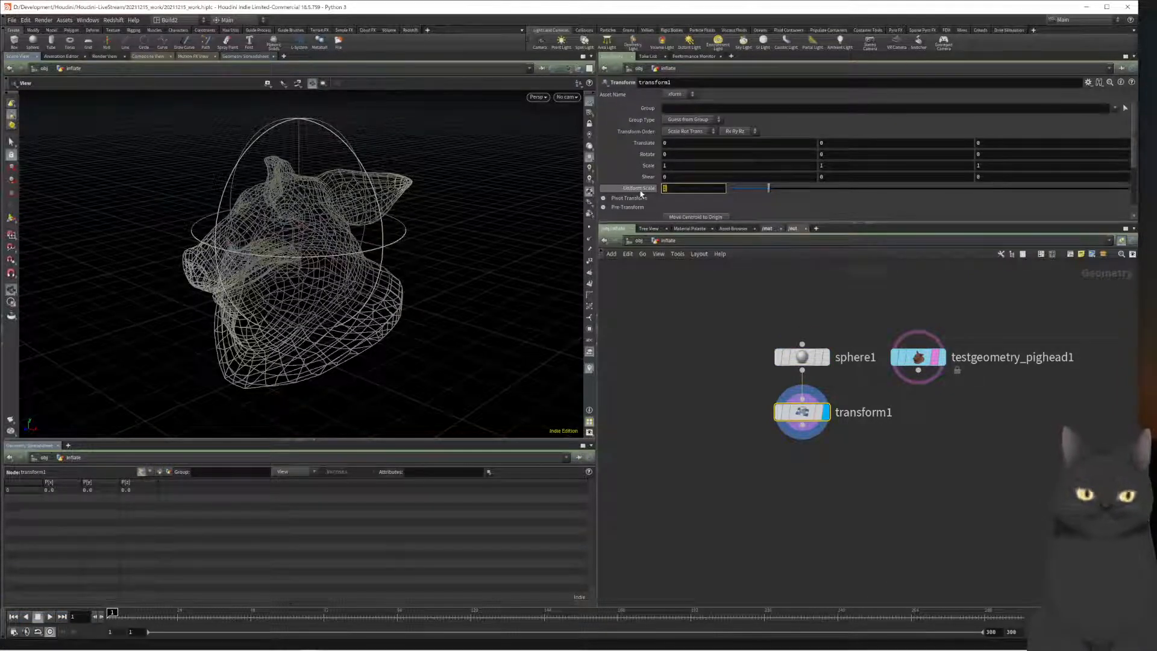
text(0.5)
key(Return)
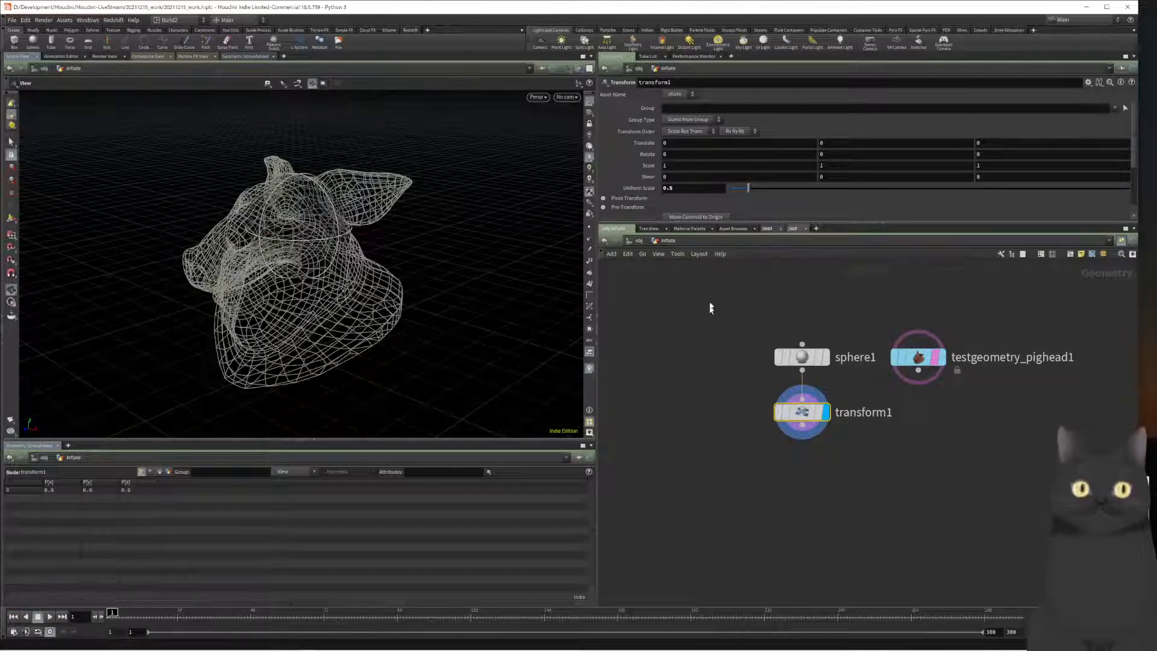
Step: Select the sphere node and set its Primitive Type to Polygon
drag(711, 305, 796, 357)
click(676, 109)
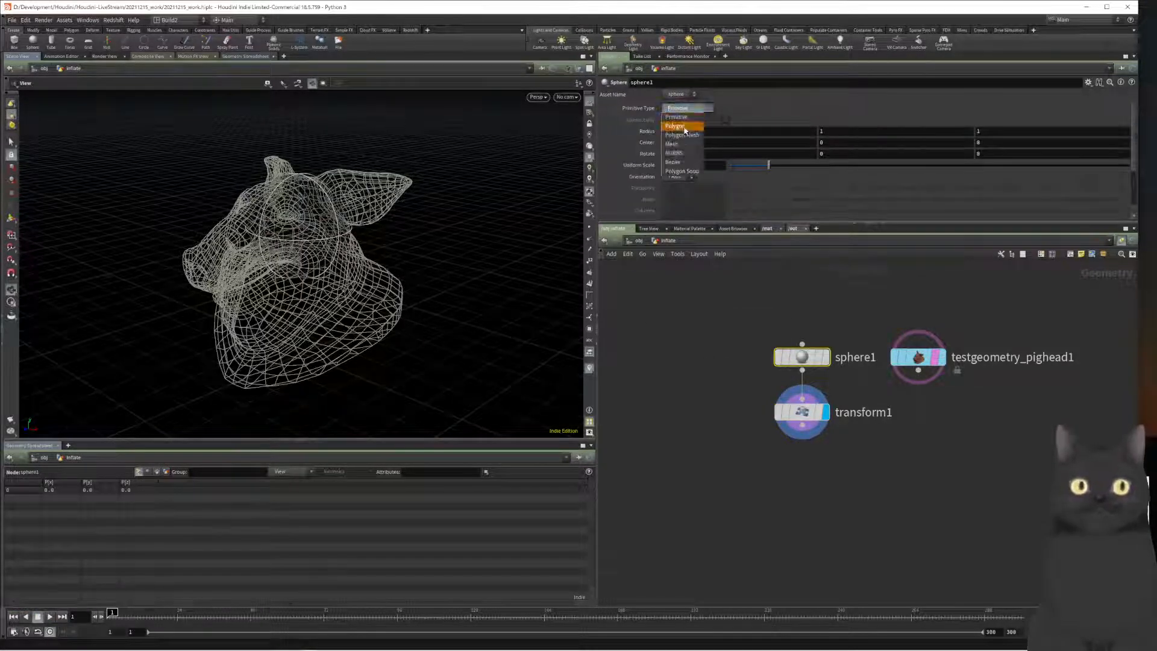
click(682, 121)
click(679, 373)
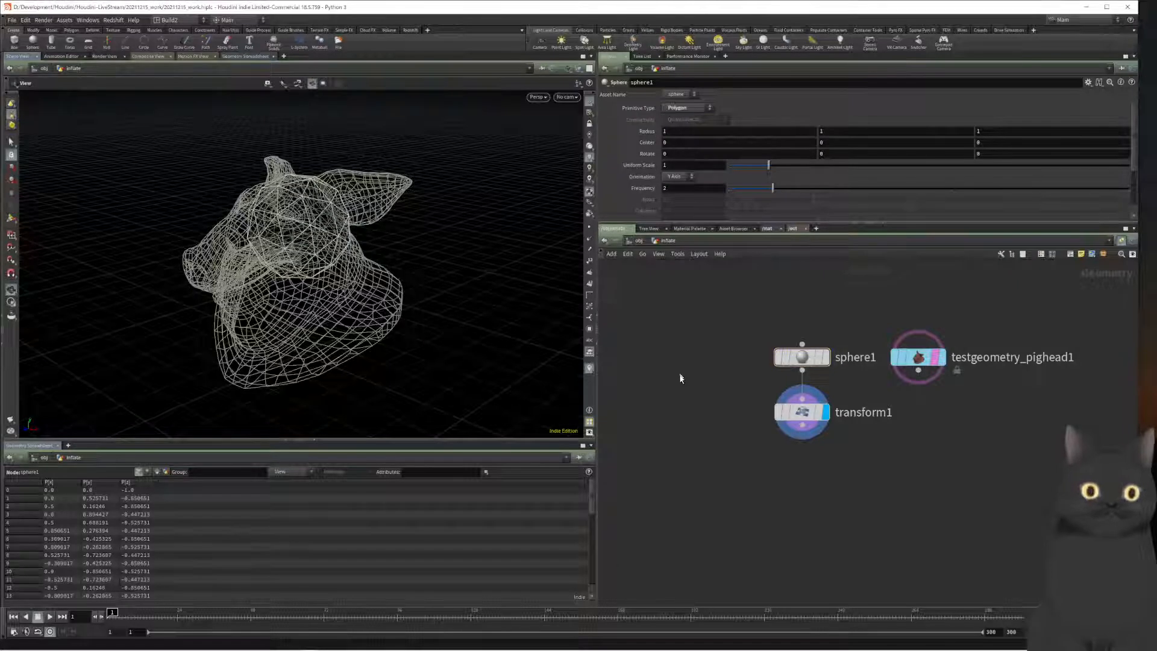
Step: Move the sphere down inside the pig head by setting the Transform node's Translate Y to -0.46 and Z to -0.2
click(801, 412)
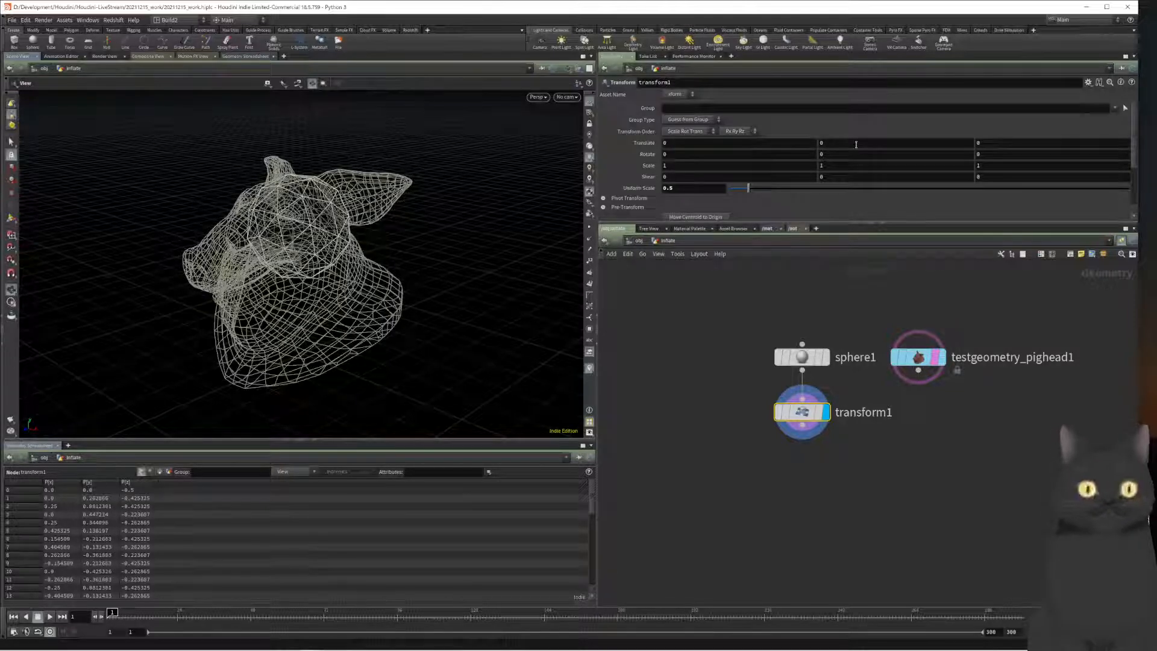
middle_drag(856, 151, 808, 148)
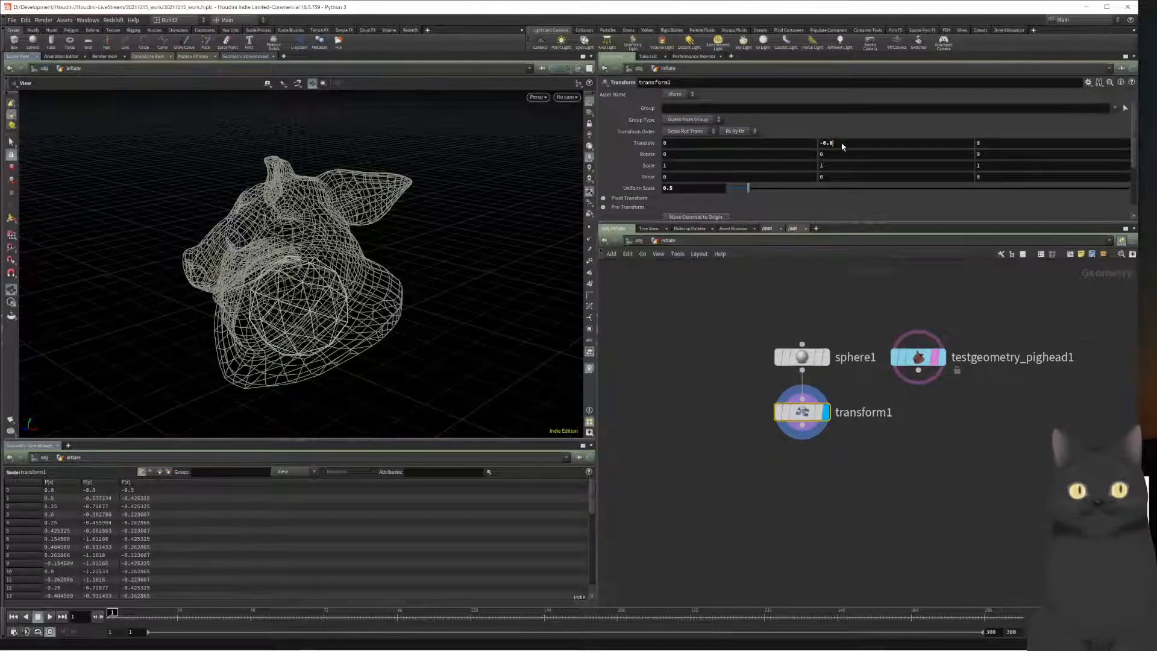
click(842, 147)
key(BackSpace)
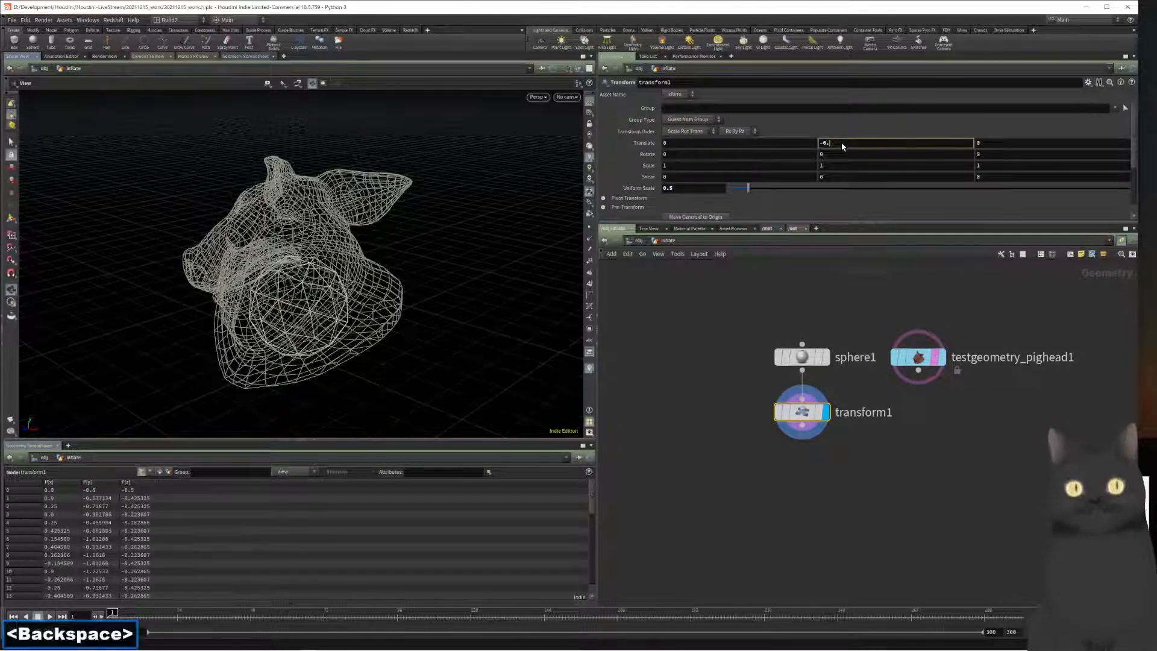
text(46)
key(Tab)
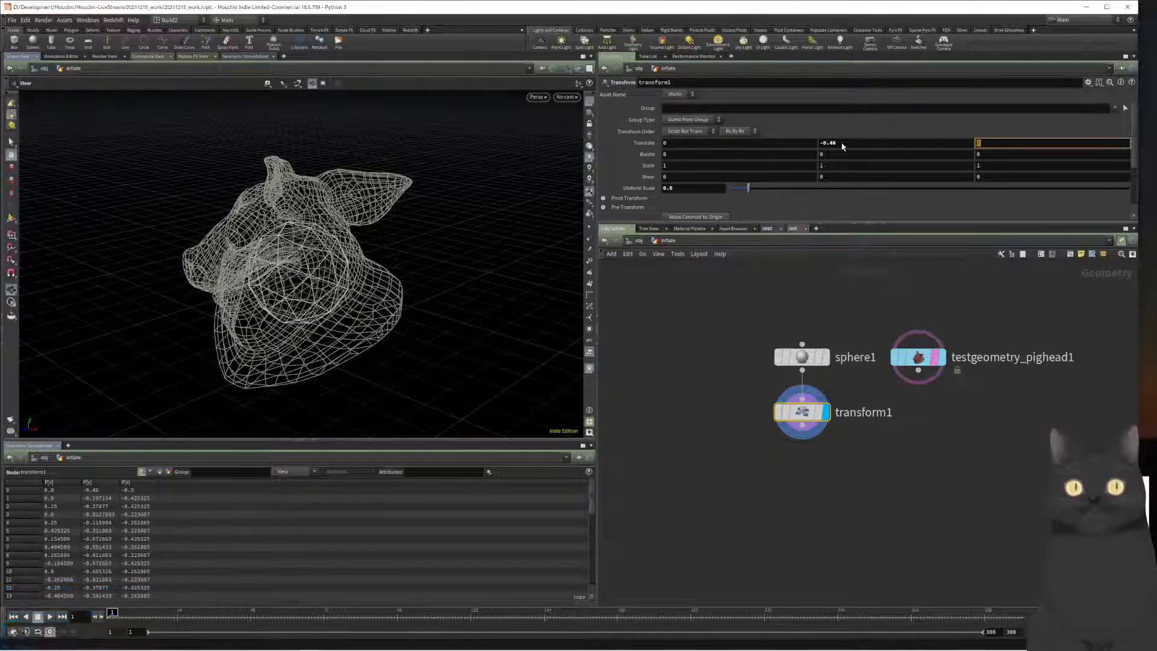
text(-0.2)
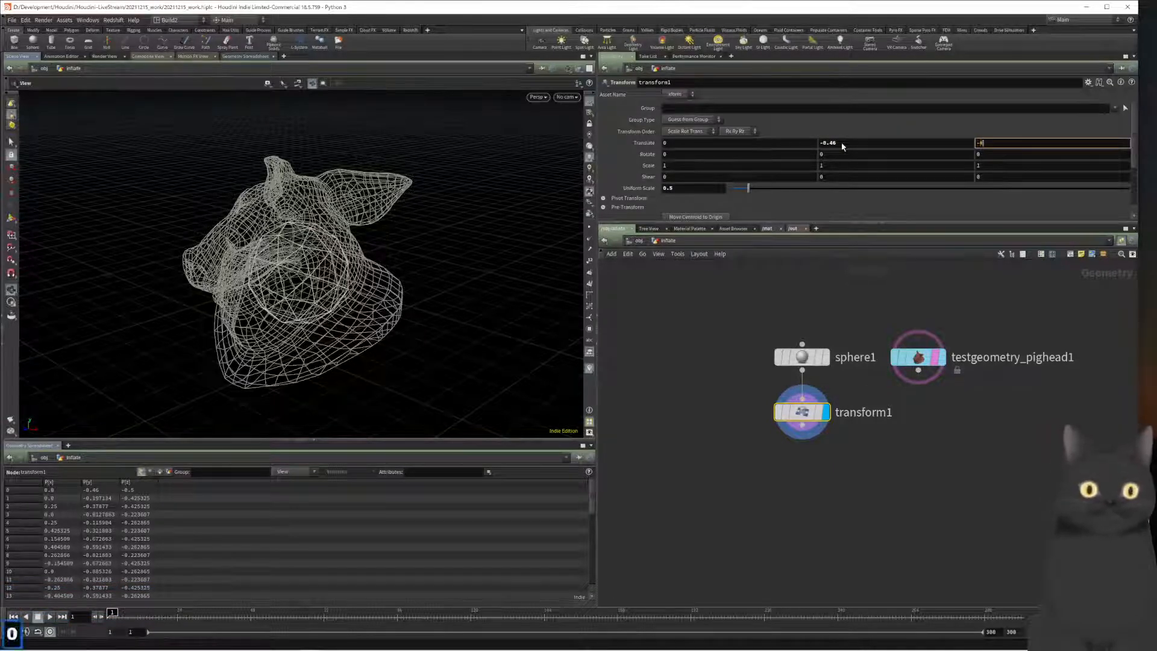
key(Return)
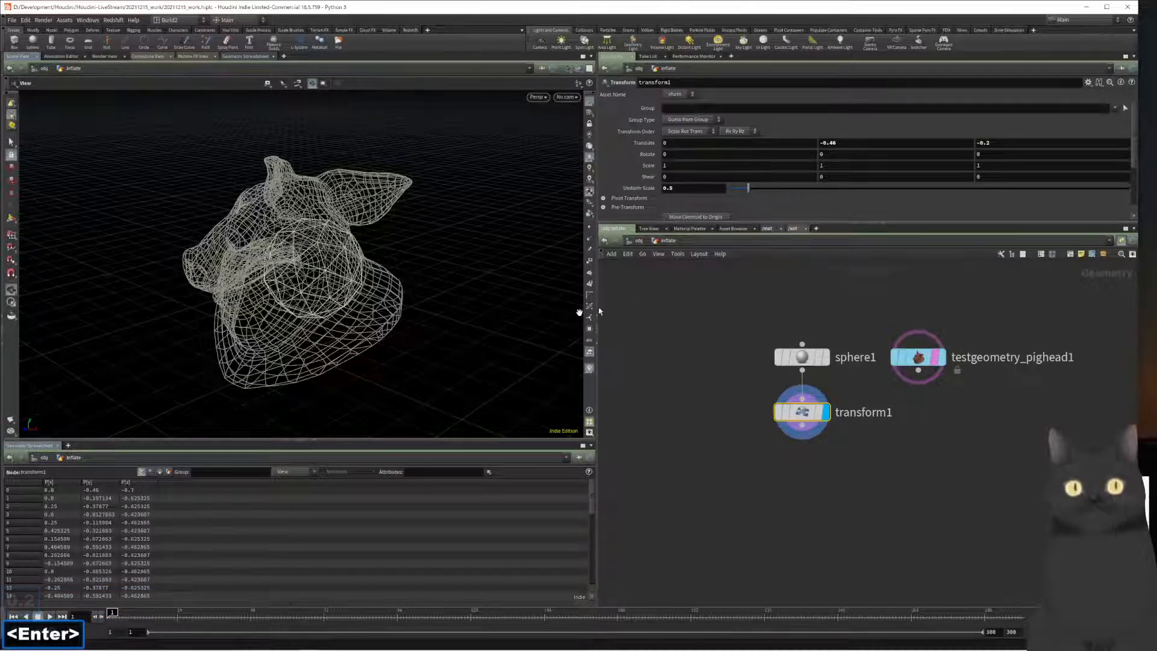
Step: Set the Uniform Scale of the sphere's Transform node to 0.4
drag(421, 354, 425, 317)
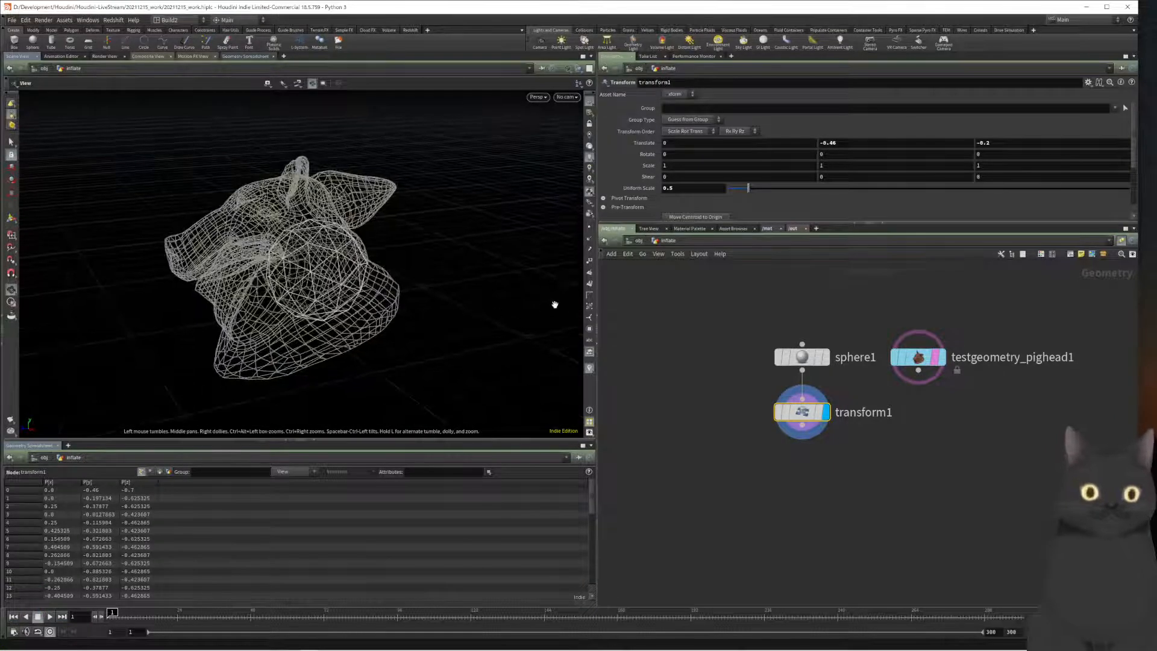
click(698, 189)
key(BackSpace)
text(4)
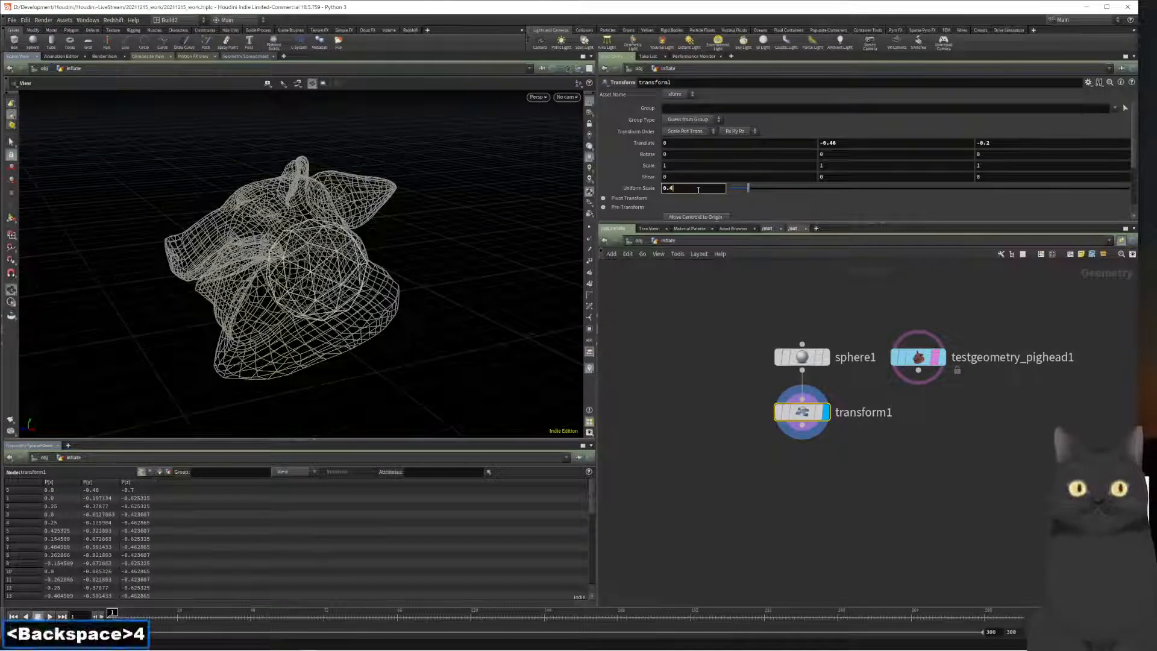
key(Return)
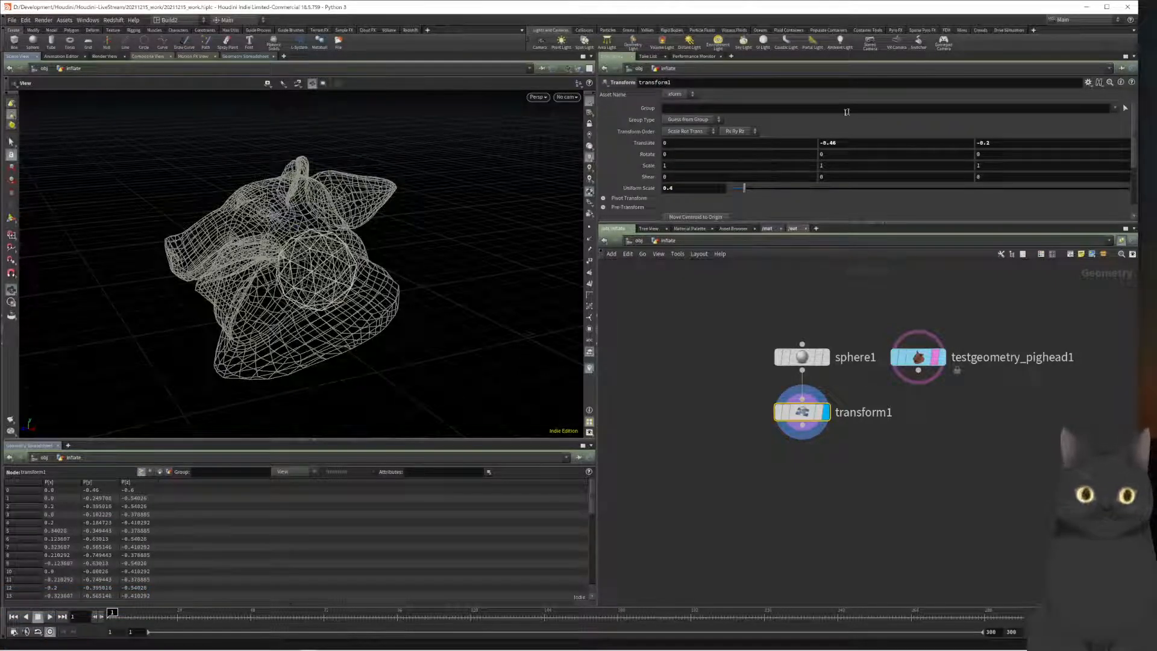
Step: Adjust the sphere's depth inside the pig head by setting the Transform node's Translate Z to -0.15
click(1006, 141)
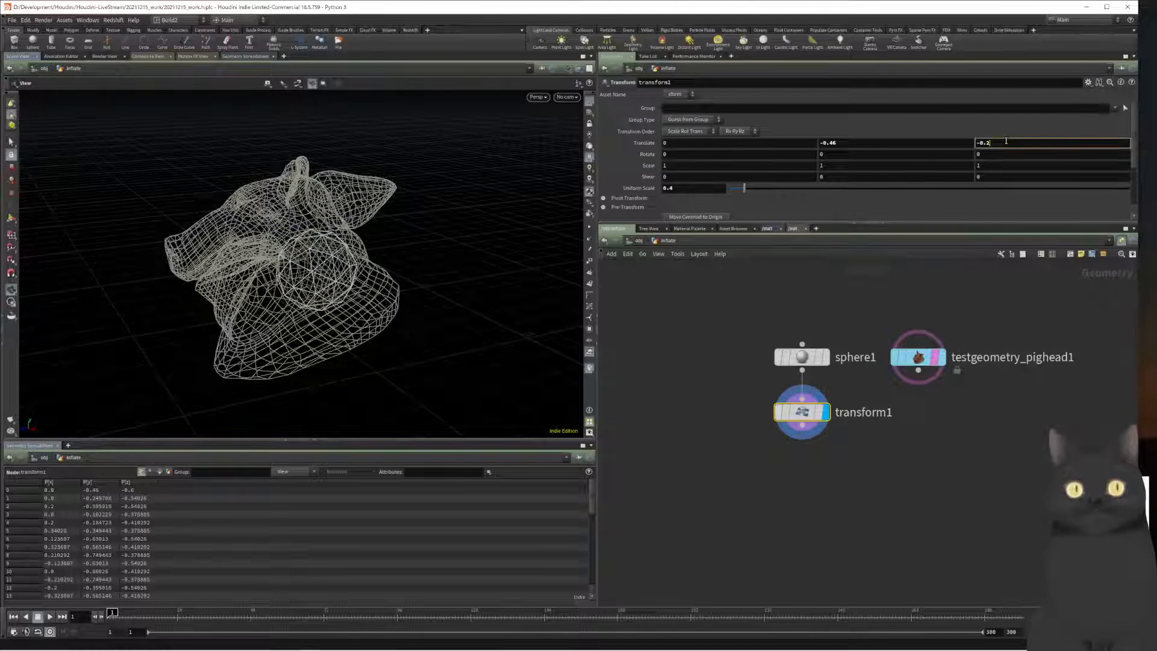
key(BackSpace)
text(1)
key(Return)
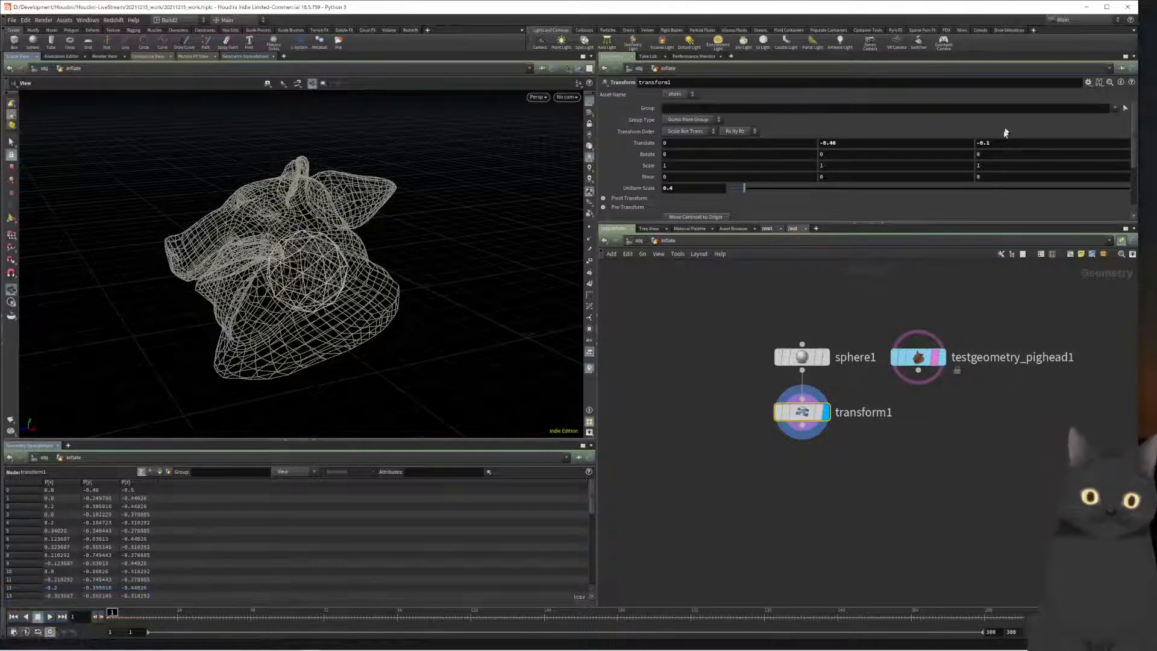
middle_drag(855, 487, 825, 488)
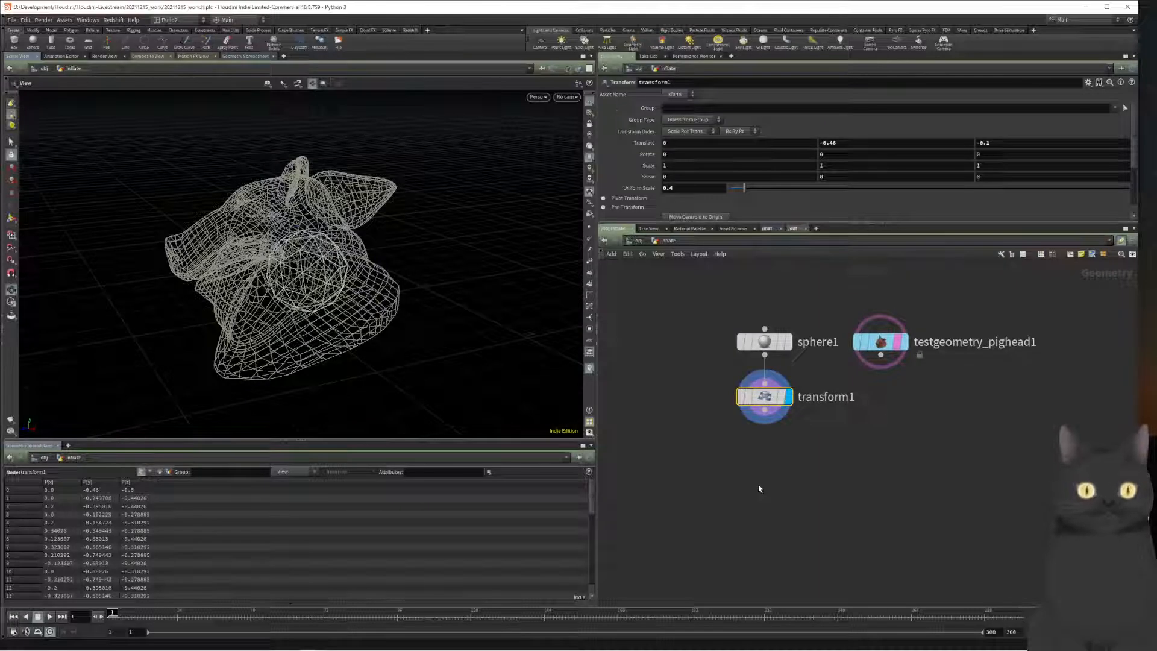
click(1026, 148)
text(5)
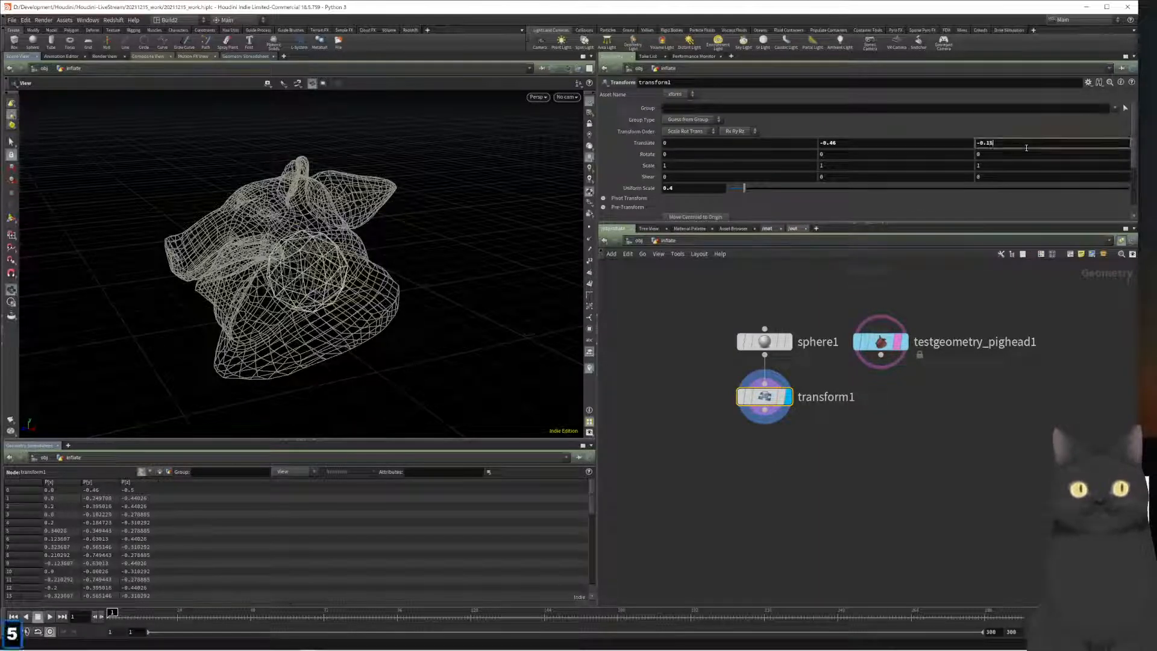
key(Return)
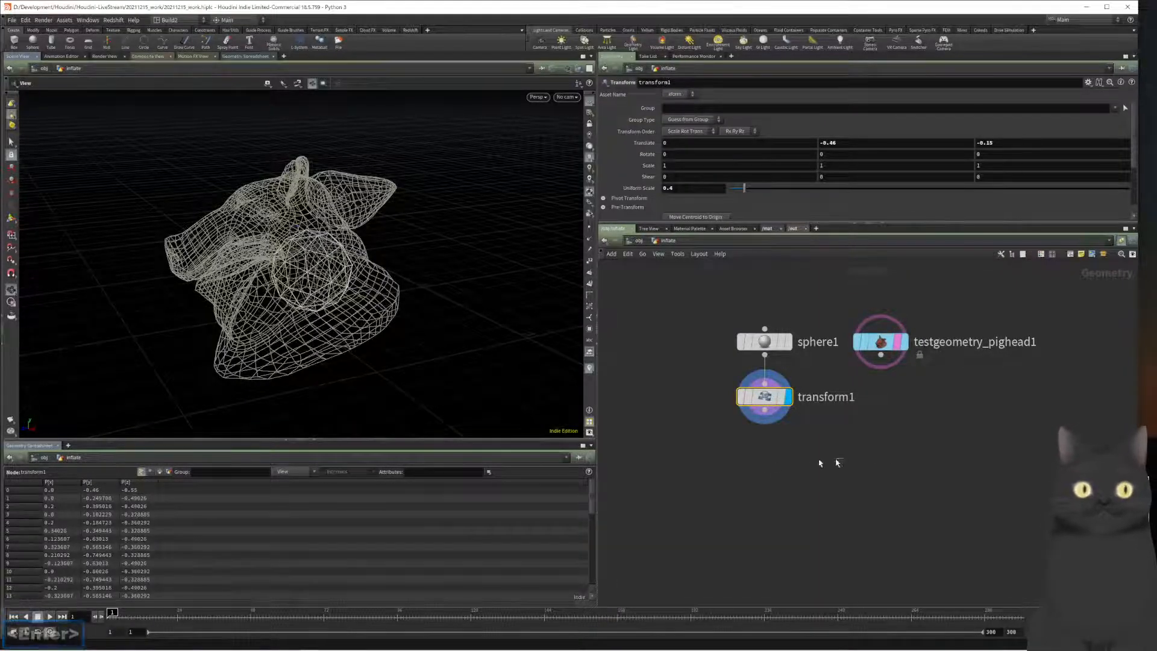
Step: Append a Scatter node to the sphere's Transform node and display it
click(763, 415)
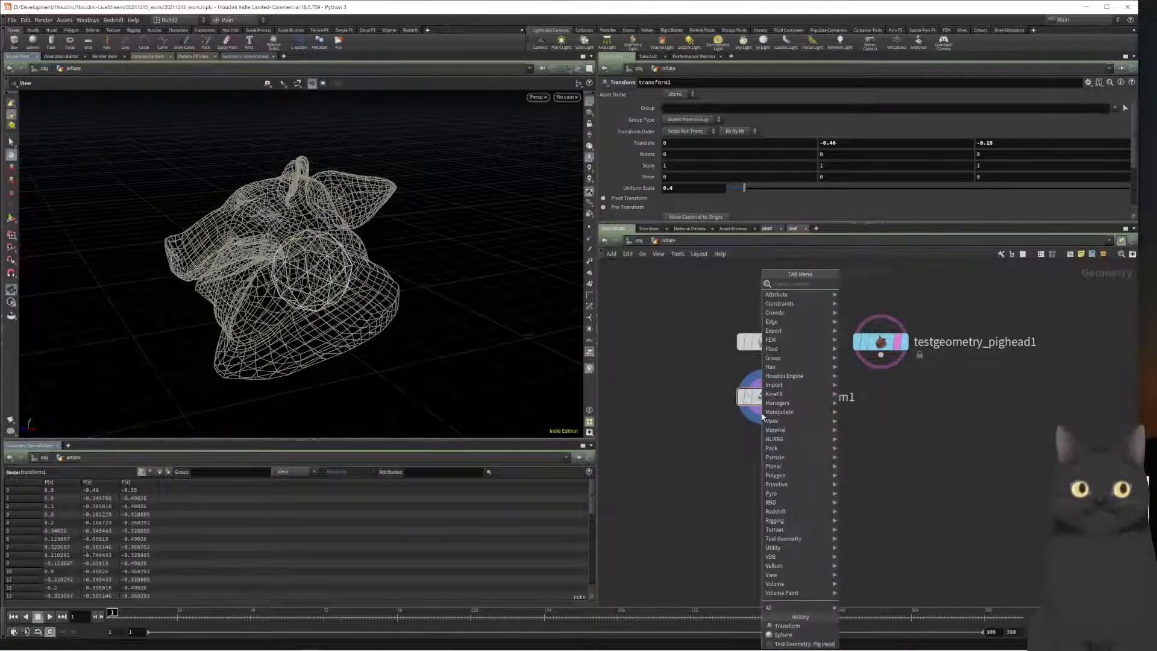
text(sca)
key(Return)
key(Return)
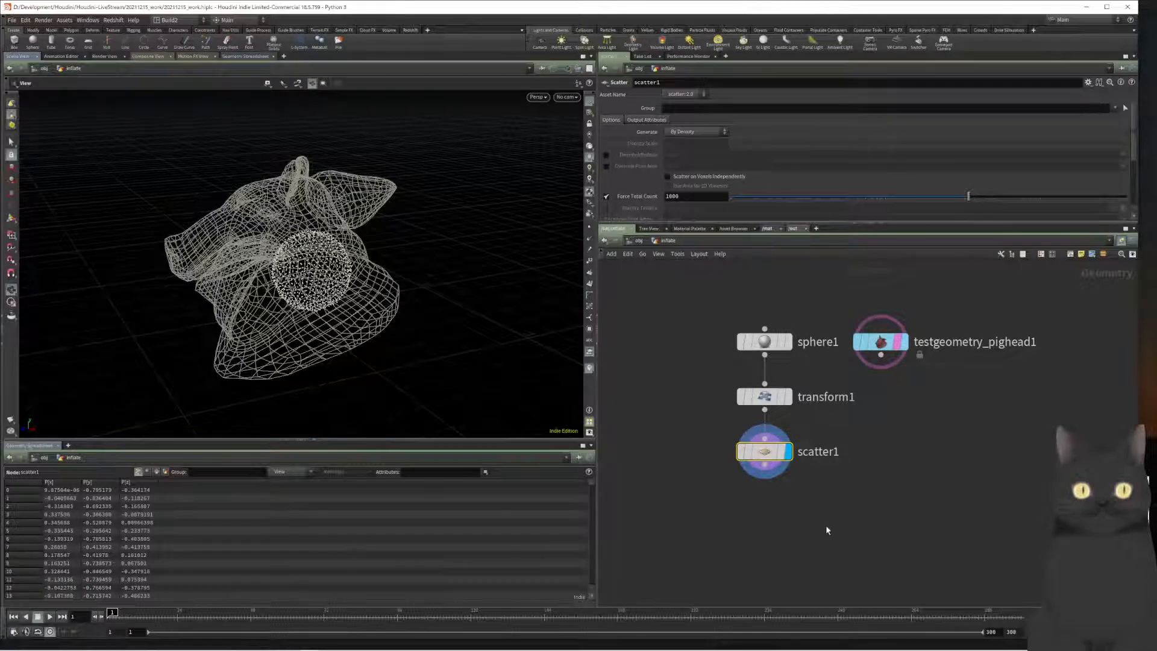
Step: Turn off the pig head's template flag so that only the scattered points are displayed
middle_drag(826, 526, 941, 504)
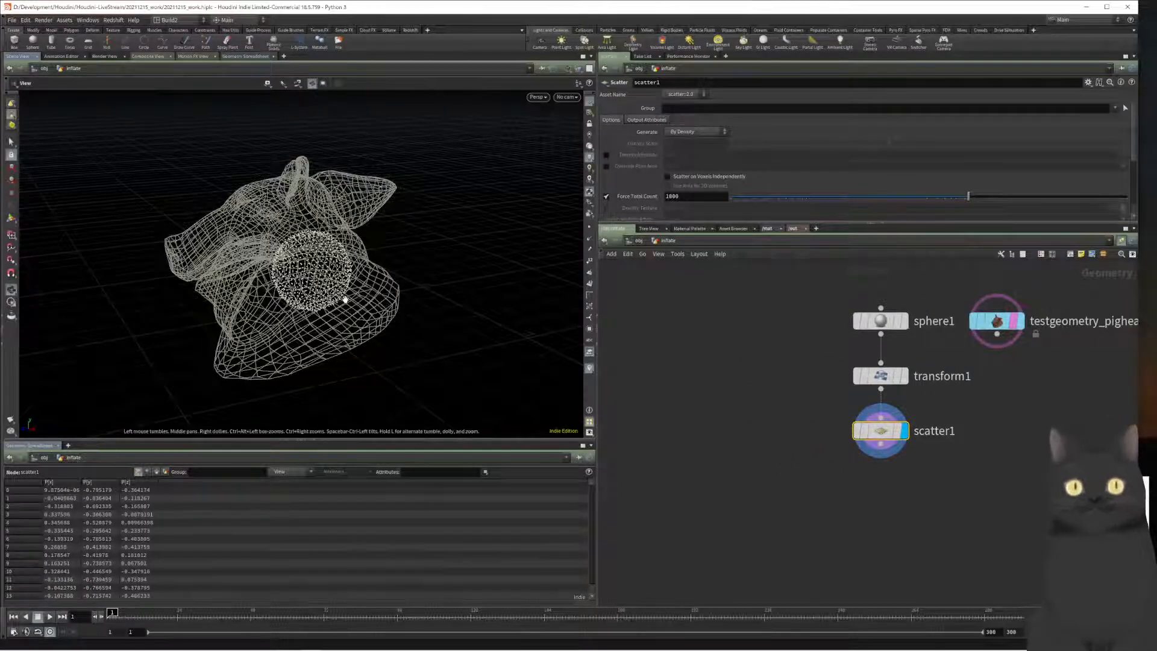
mouse_move(345, 300)
mouse_down()
mouse_move(324, 292)
mouse_move(341, 298)
mouse_up()
scroll(325, 291, up, 4)
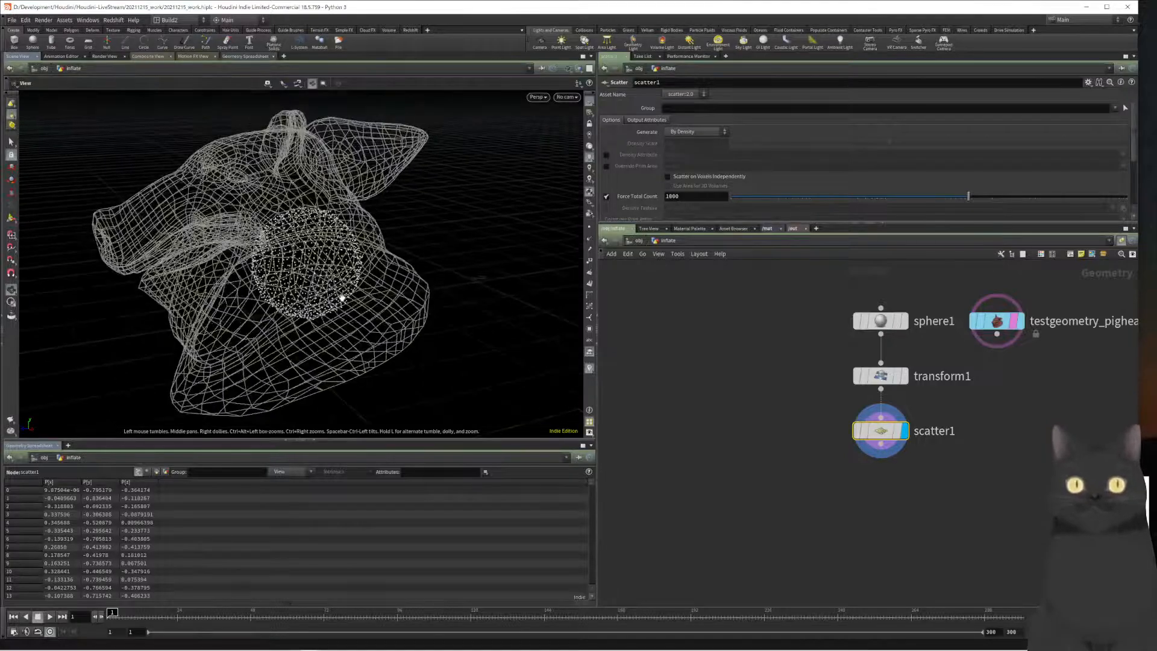
middle_drag(821, 506, 780, 503)
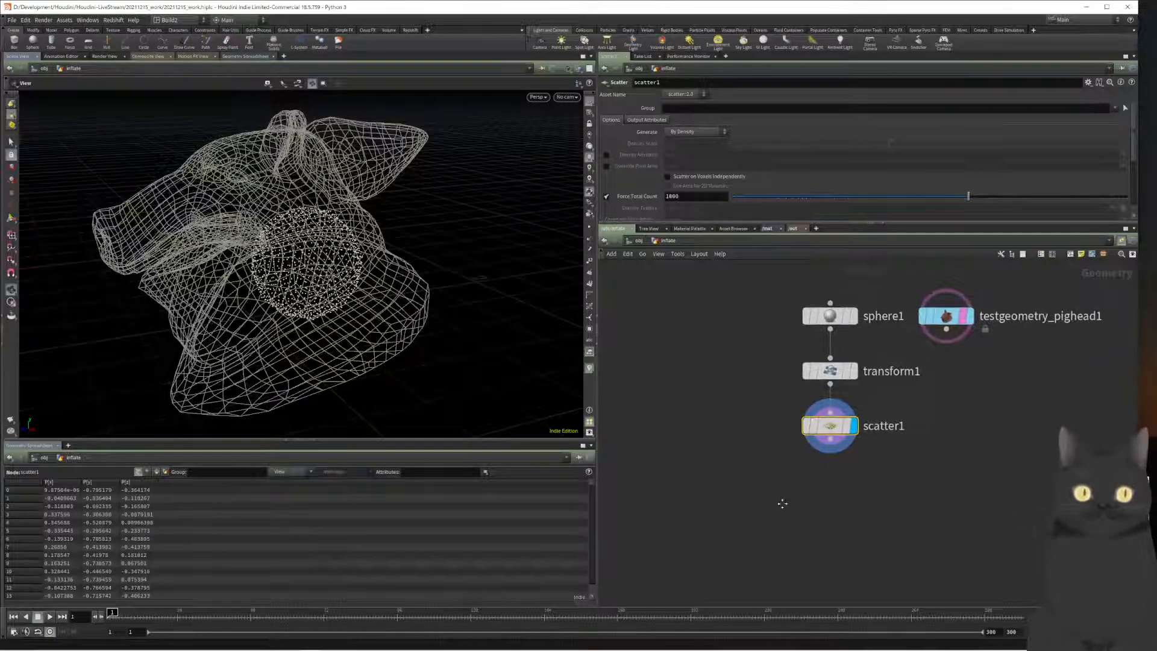
middle_drag(877, 500, 790, 512)
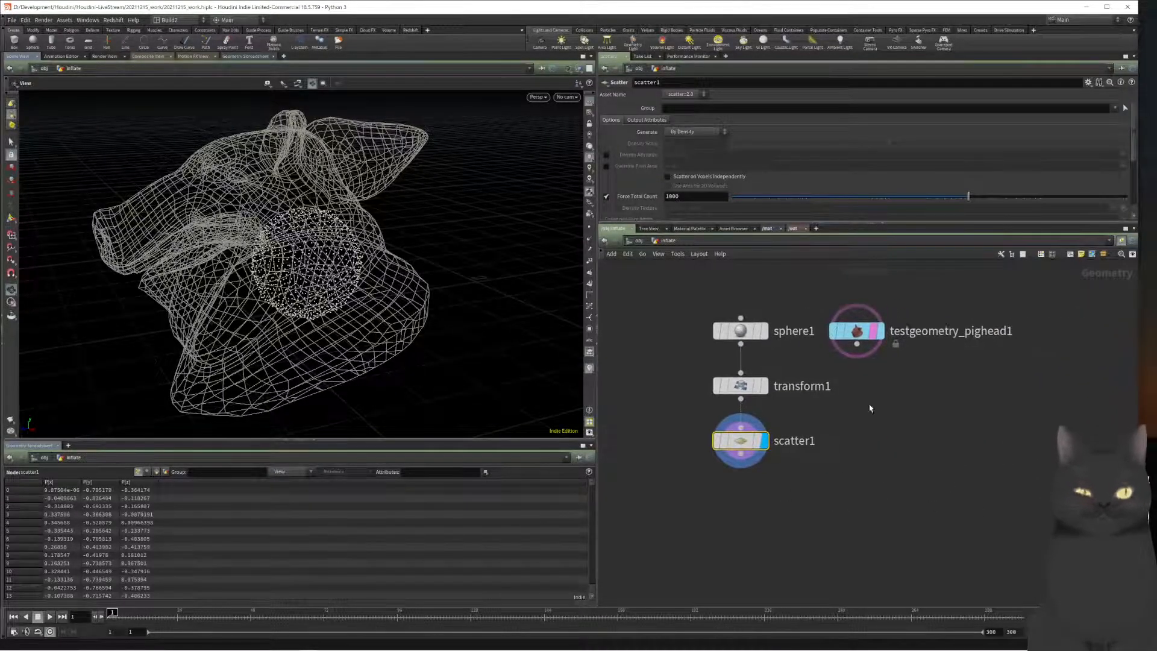
click(874, 331)
middle_drag(863, 425, 1006, 418)
middle_drag(734, 430, 811, 450)
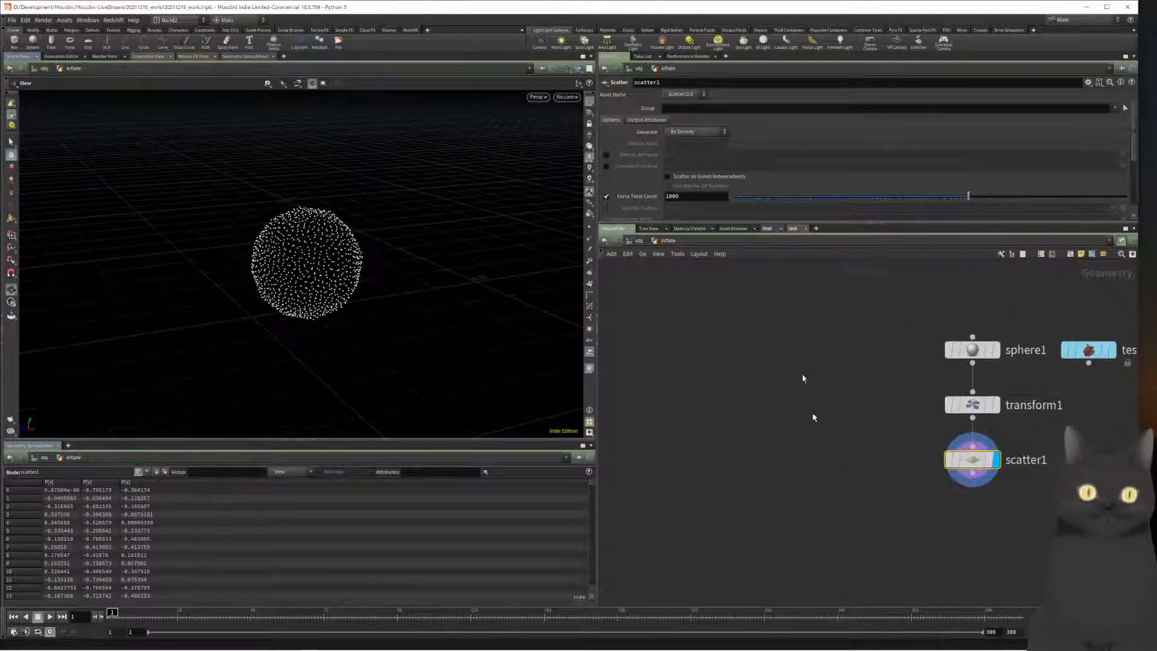
Step: Set the Scatter node's Force Total Count to 15
double_click(681, 199)
text(15)
key(Return)
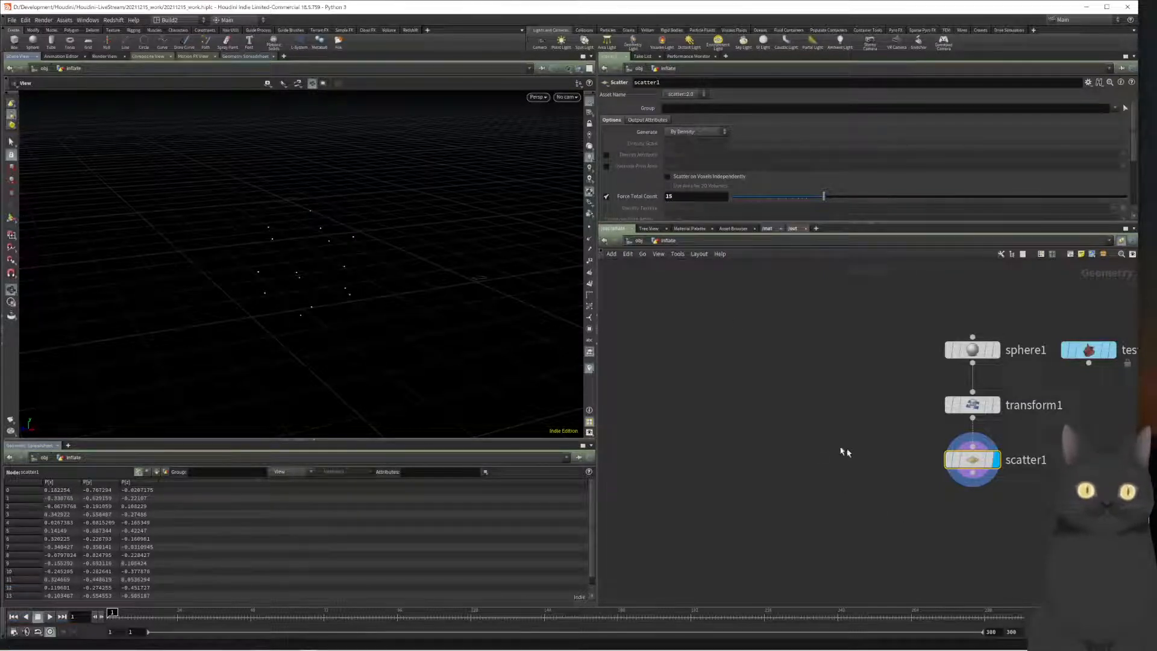
Step: Add a second, unconnected Sphere node beside the scatter branch
key(Tab)
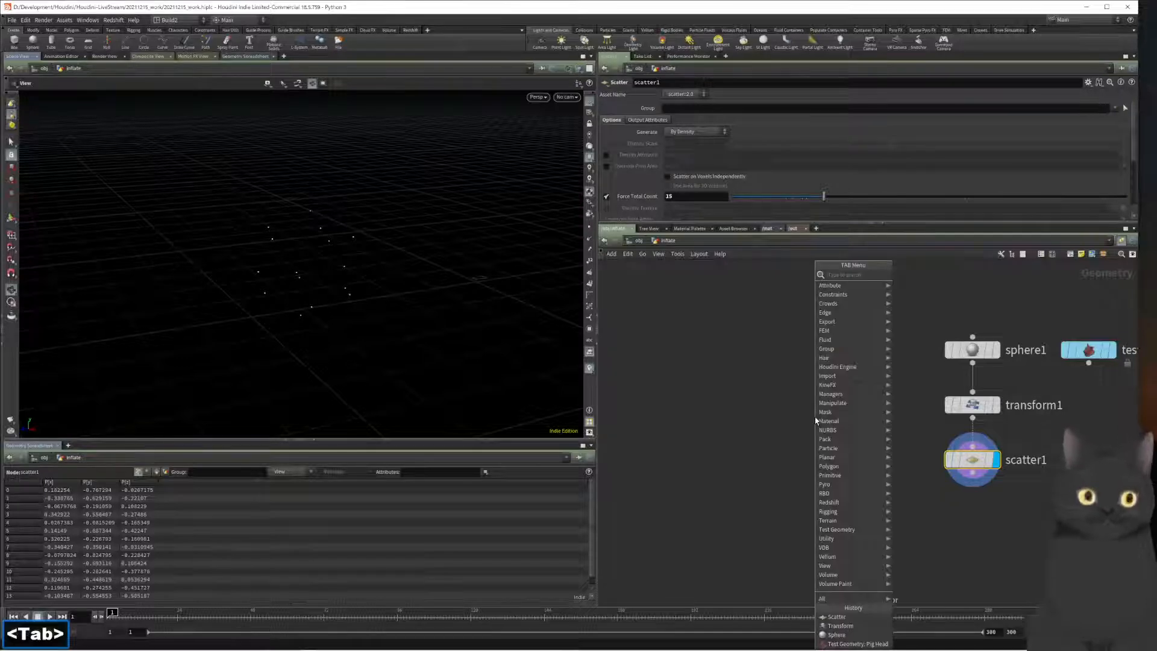
text(sphe)
key(Return)
key(Return)
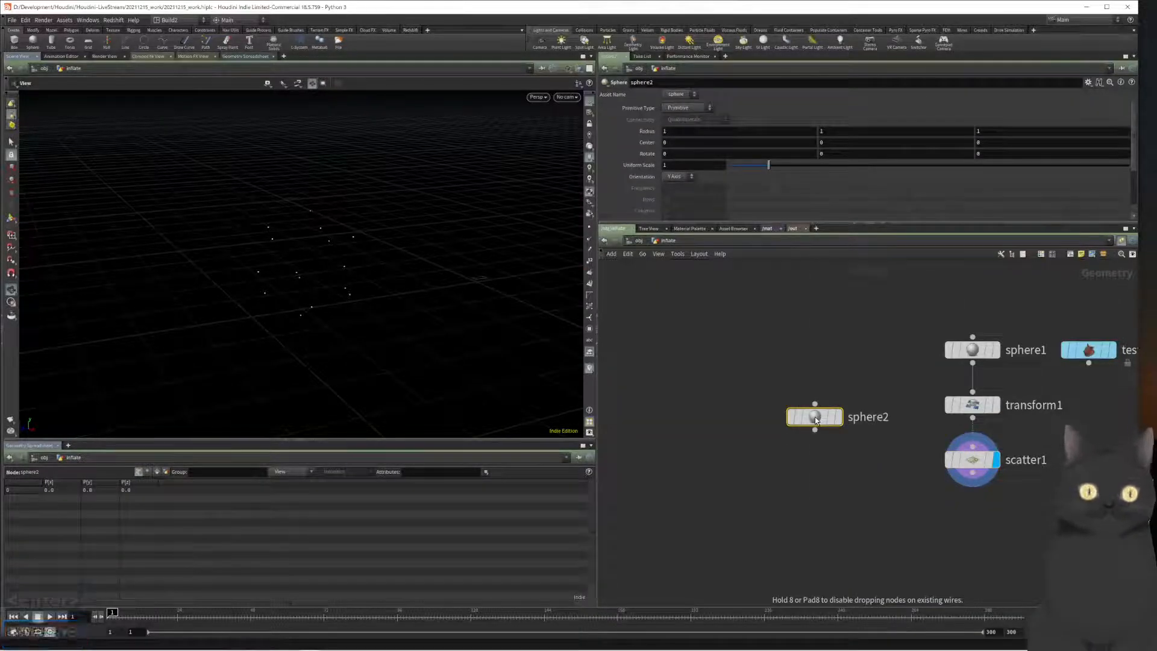
mouse_move(815, 421)
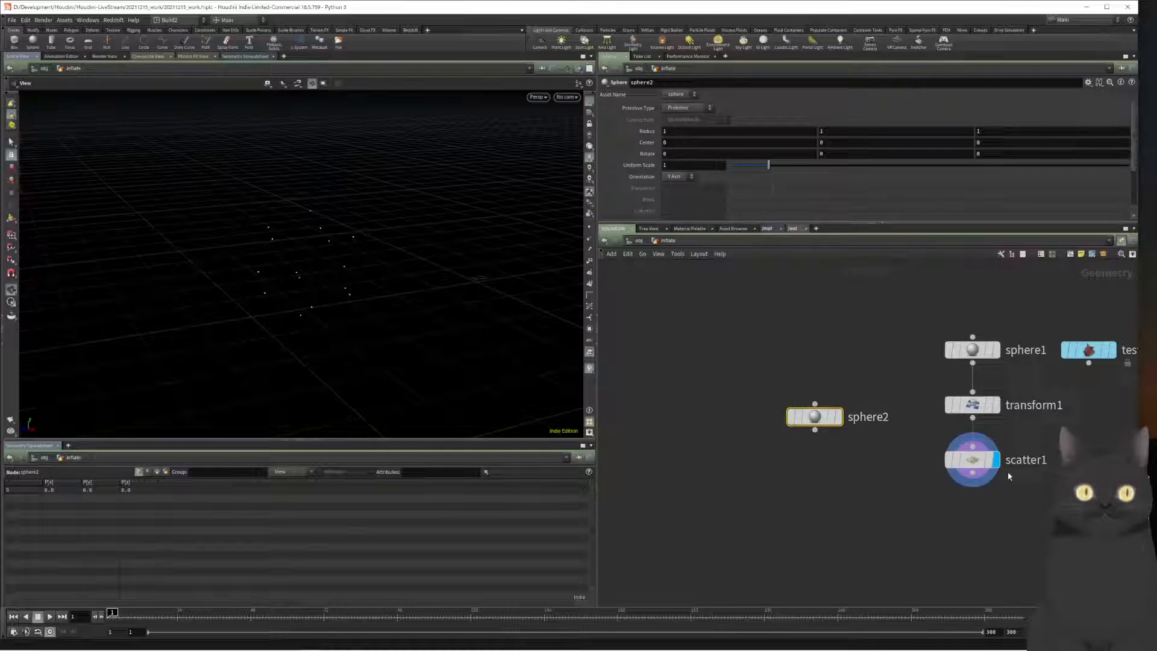
Step: Turn on the Scatter node's template flag and display the second sphere
middle_drag(987, 511, 939, 511)
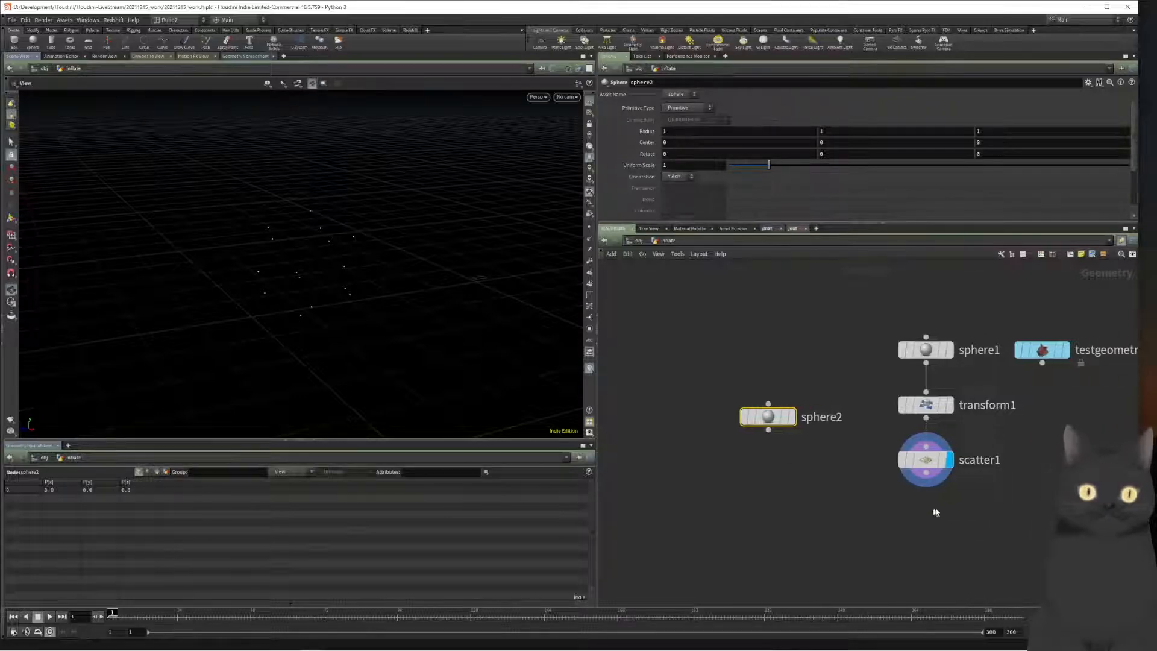
click(943, 460)
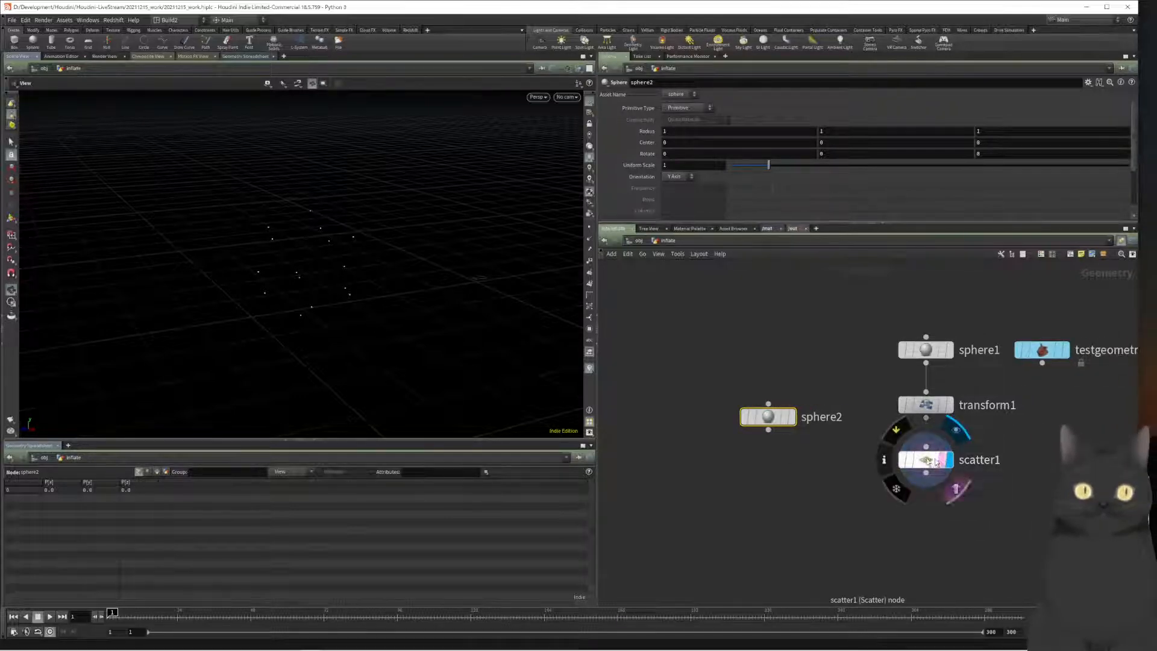
click(790, 416)
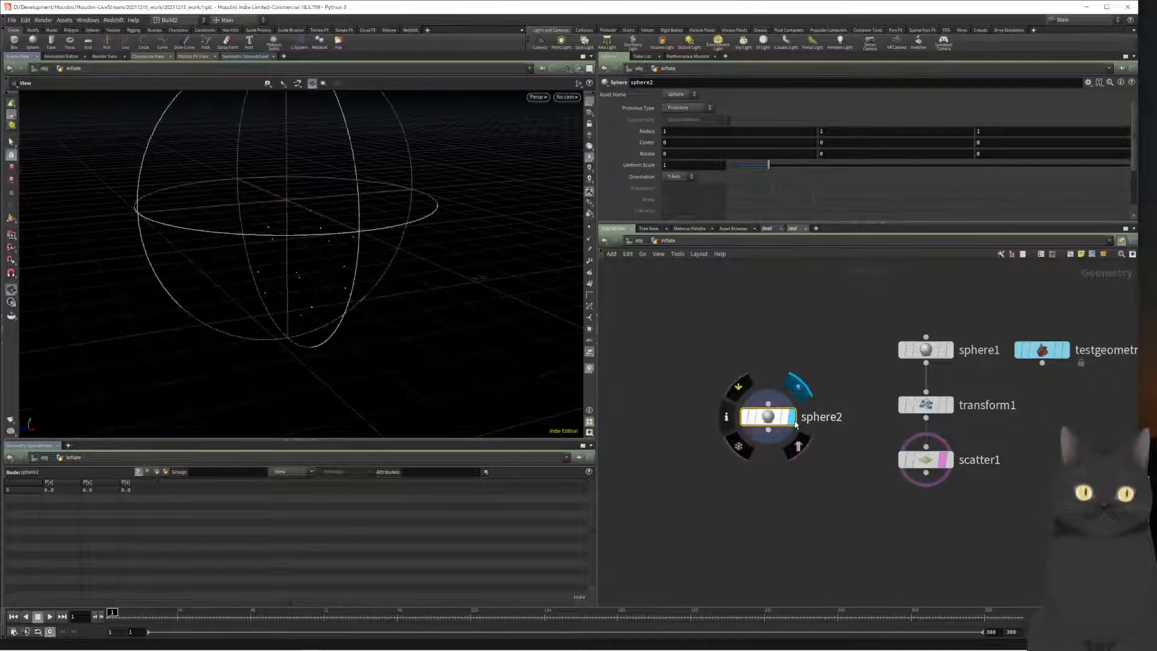
Step: Set the second sphere's Primitive Type to Polygon, its Uniform Scale to 0.15 and its Frequency to 15
click(686, 107)
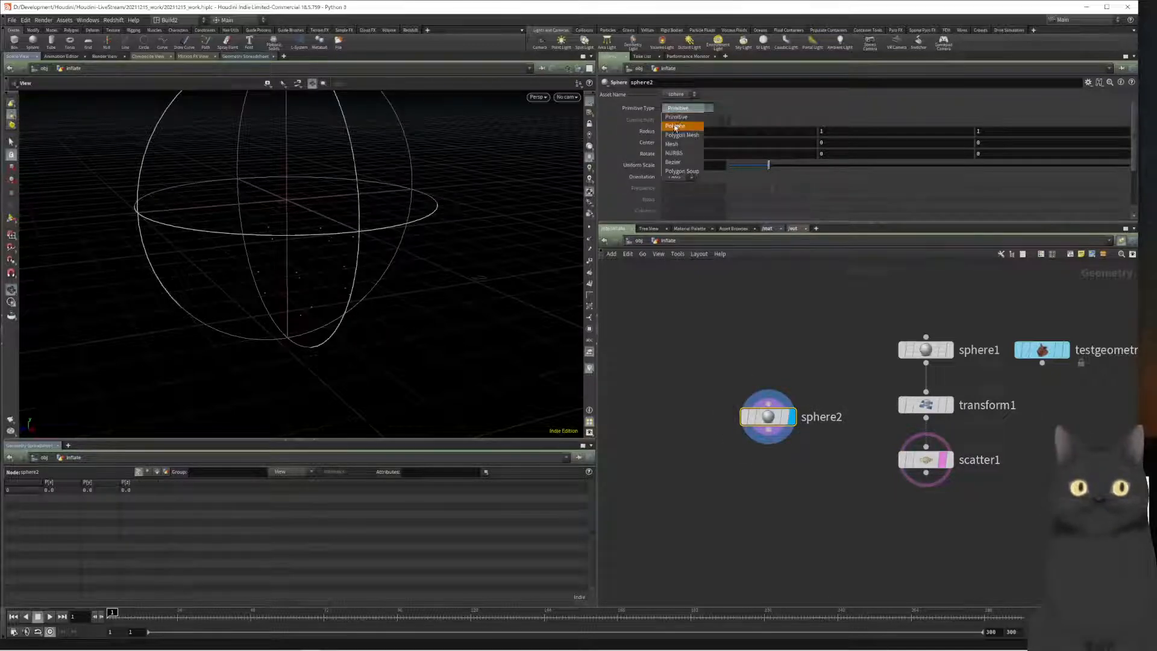
click(681, 120)
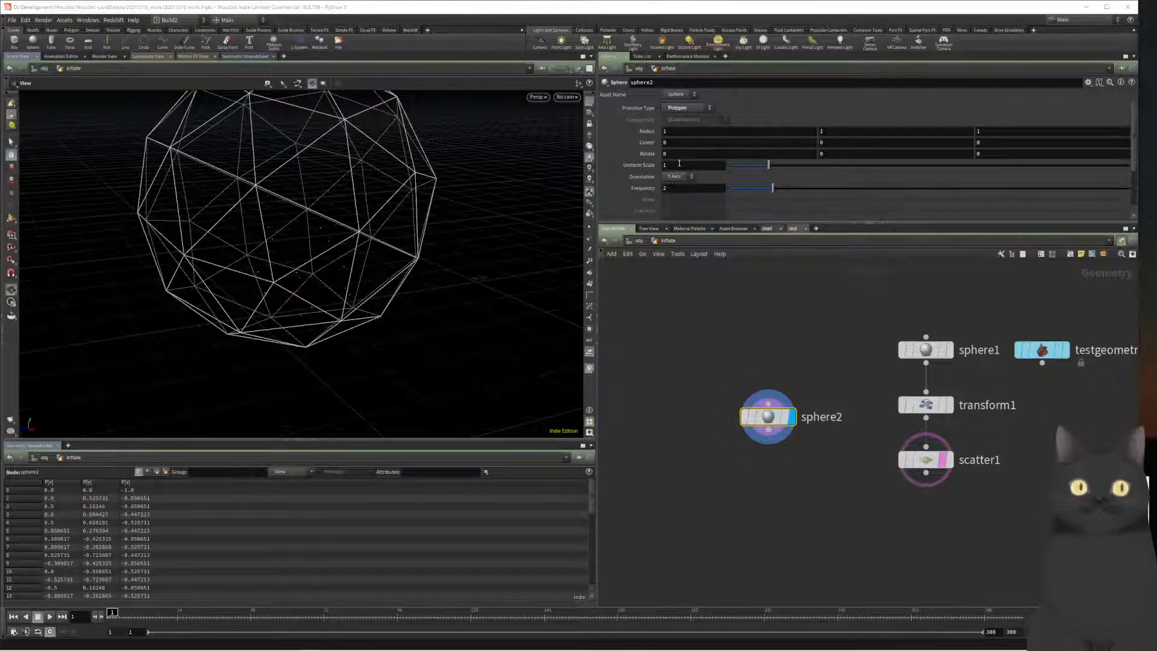
click(679, 163)
text(0.15)
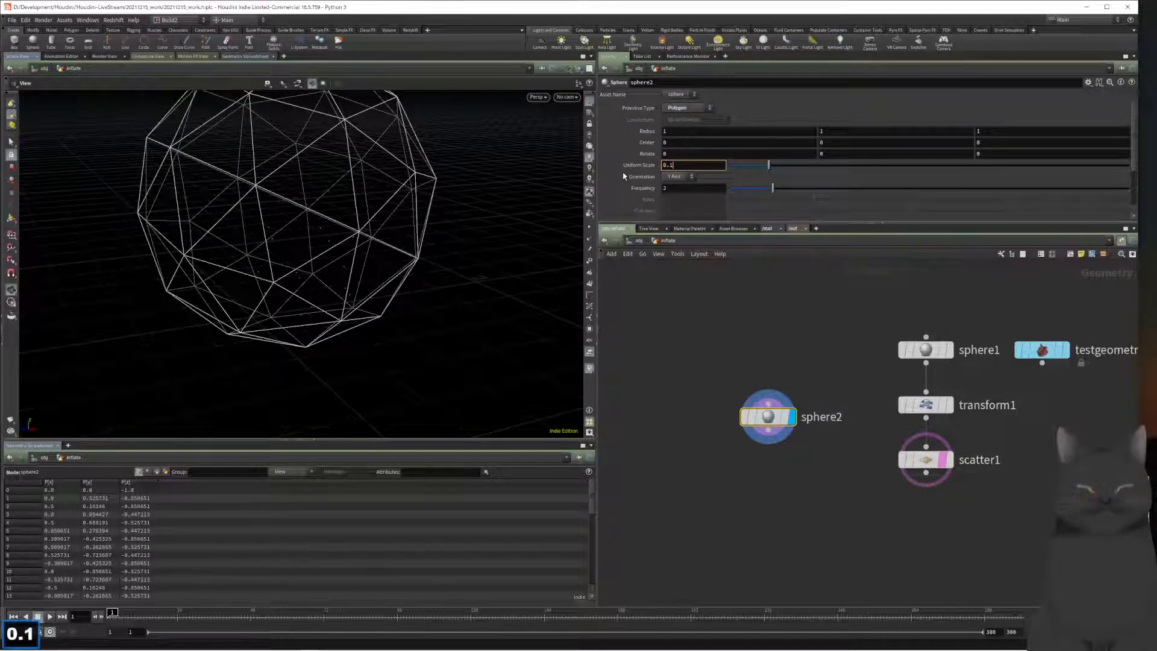
key(Return)
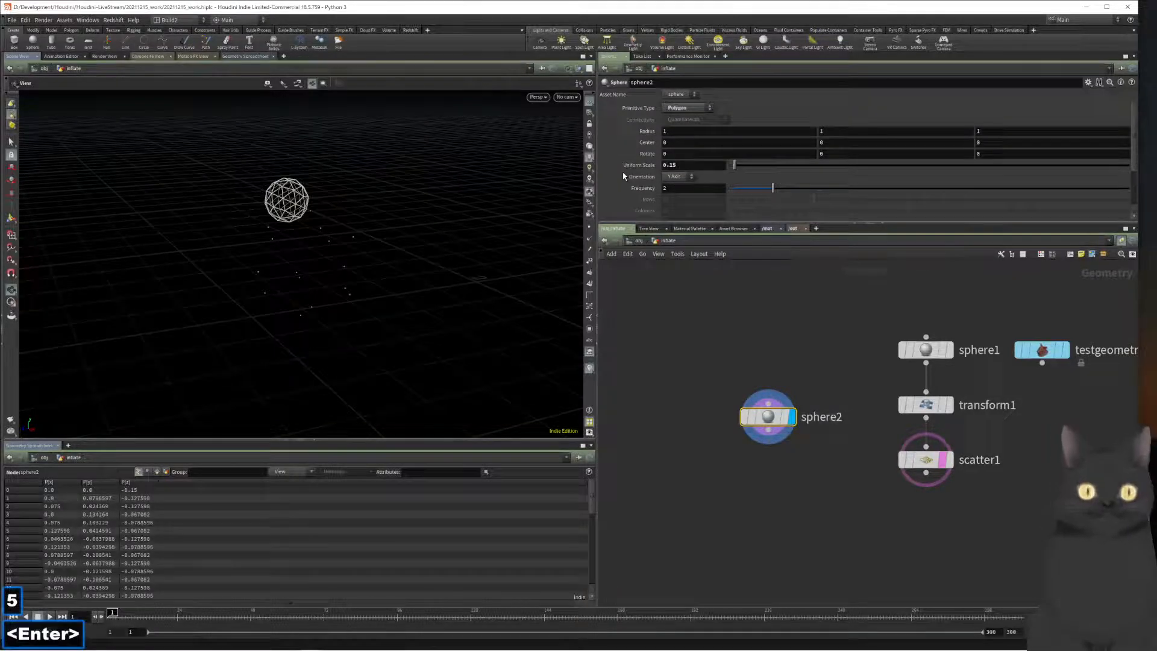
click(678, 188)
text(15)
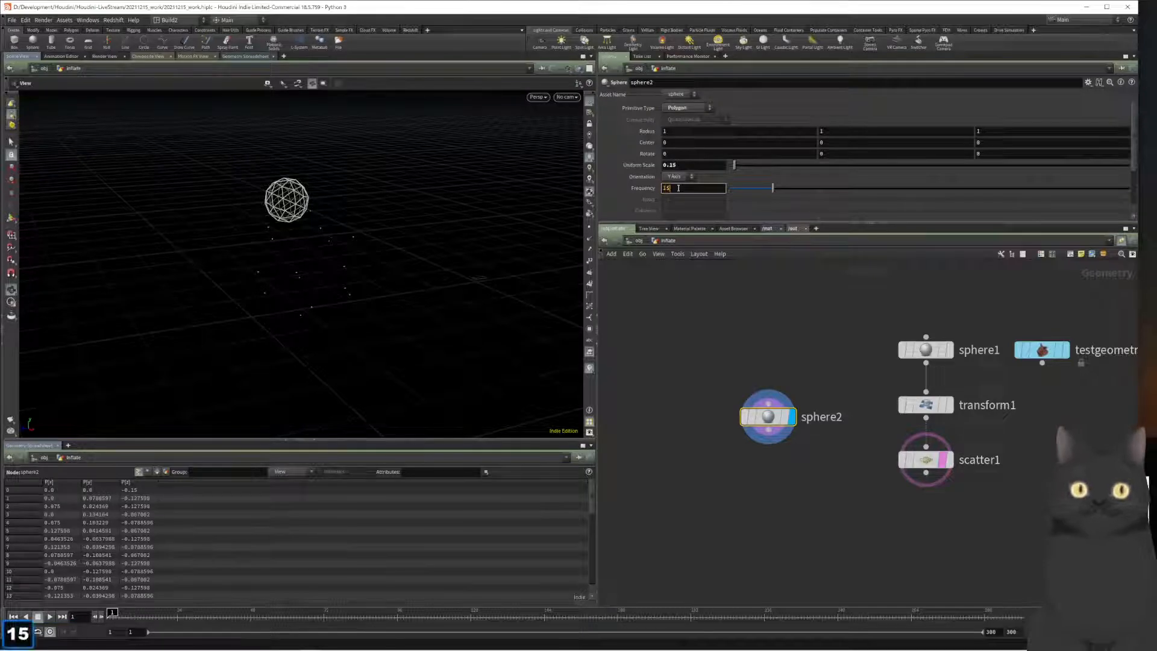
key(Return)
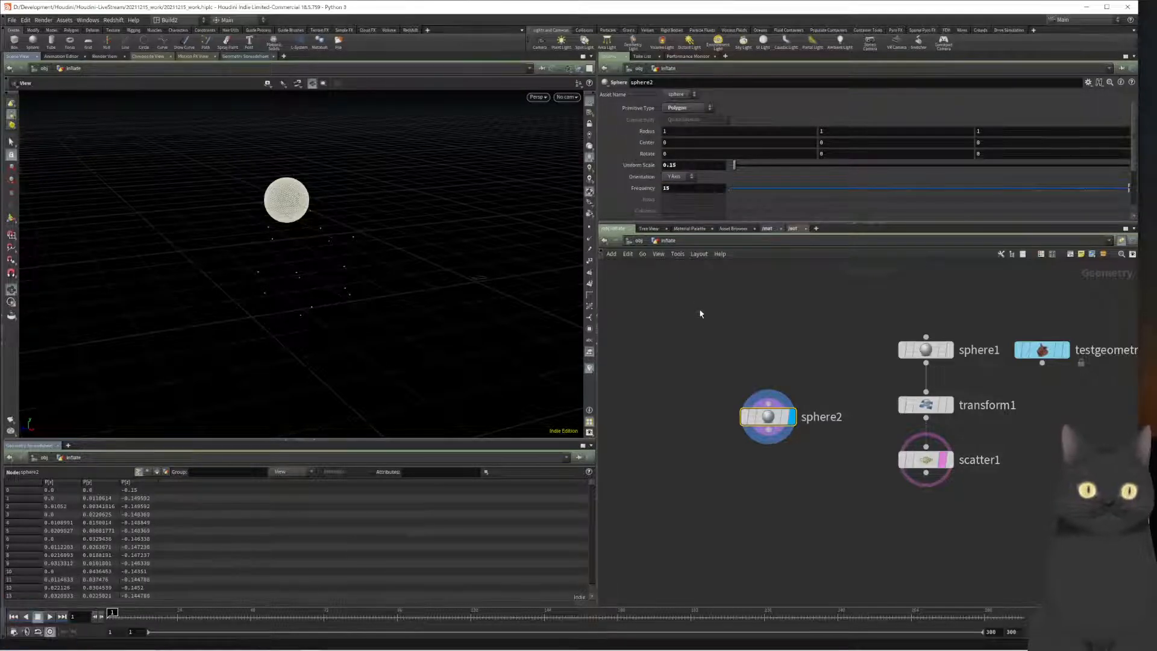
Step: Append a Remesh node to the second sphere
click(772, 437)
text(reme)
key(Return)
key(Return)
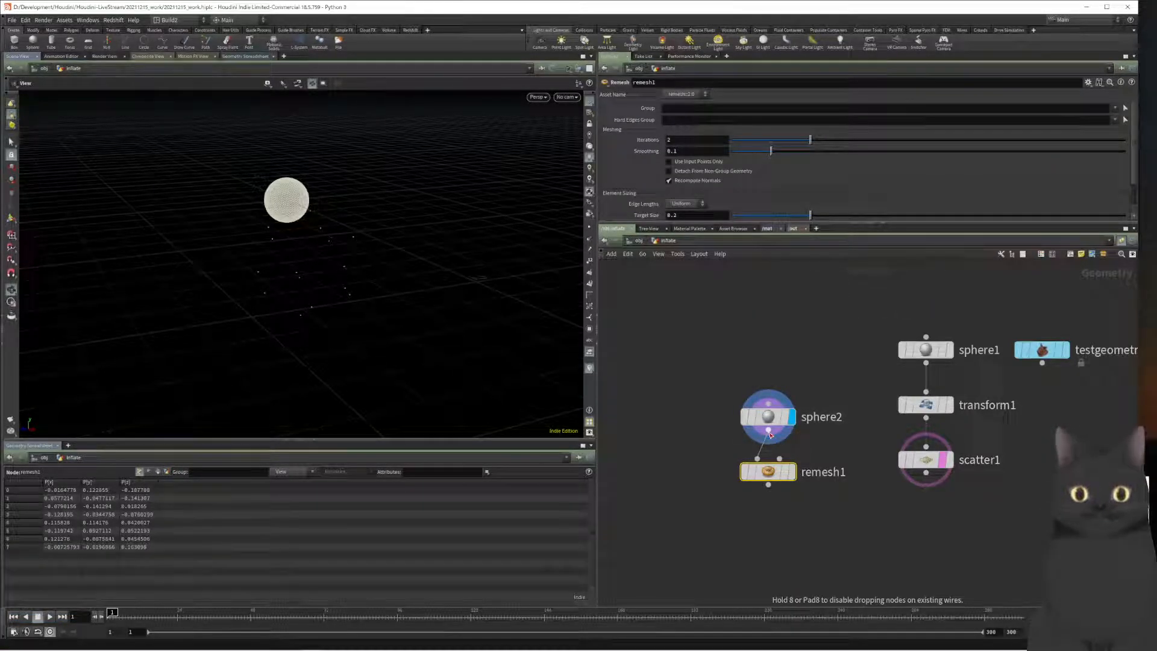
Step: Display the output of the Remesh node in place of the second sphere
key(r)
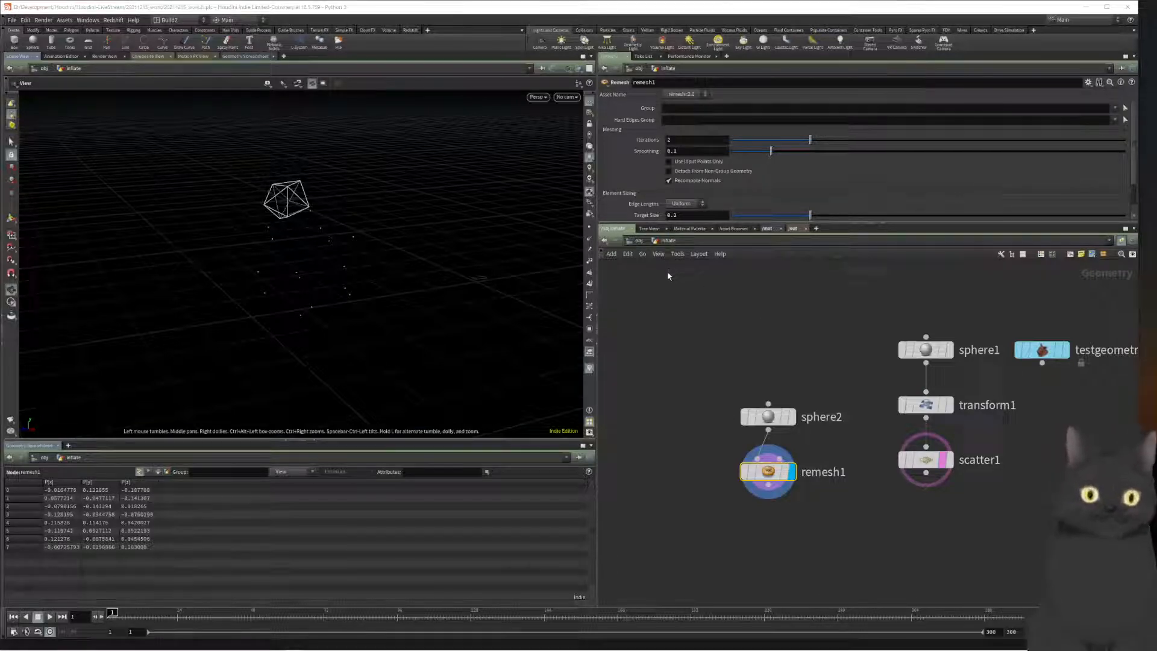
Step: Try the Remesh node with Iterations set to 1 and undo the change
double_click(678, 145)
text(1)
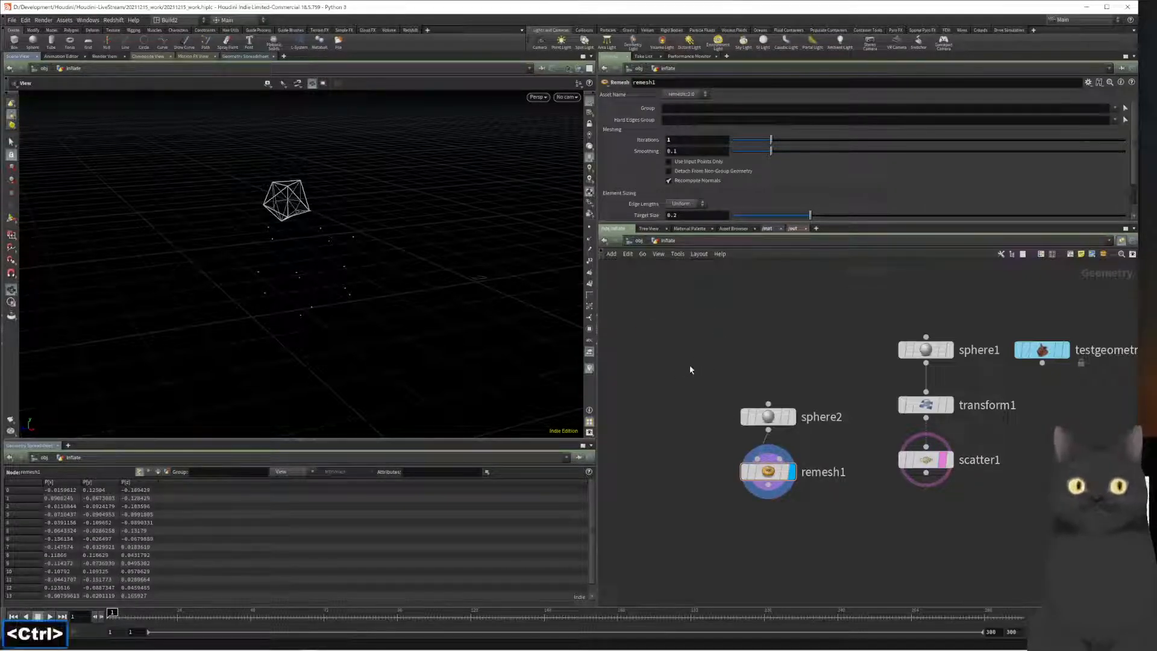
key(ctrl+z)
key(ctrl+z)
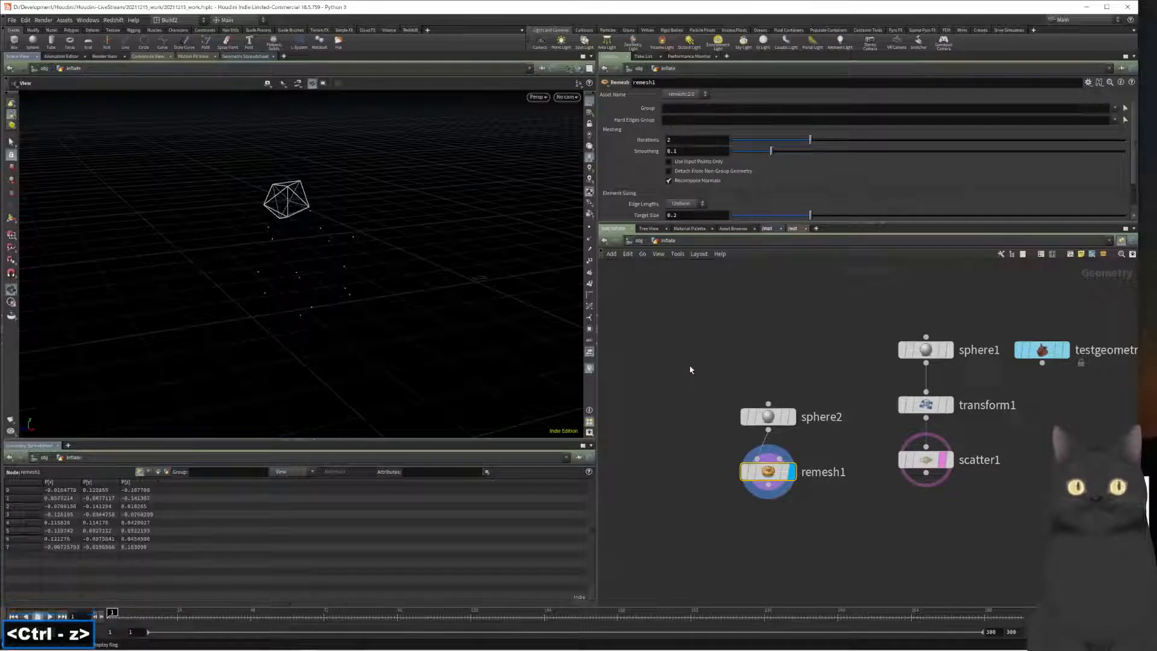
Step: Switch the Remesh node from version 2.0 to the older remesh version and set its Iterations to 1
scroll(775, 174, down, 1)
scroll(775, 173, up, 1)
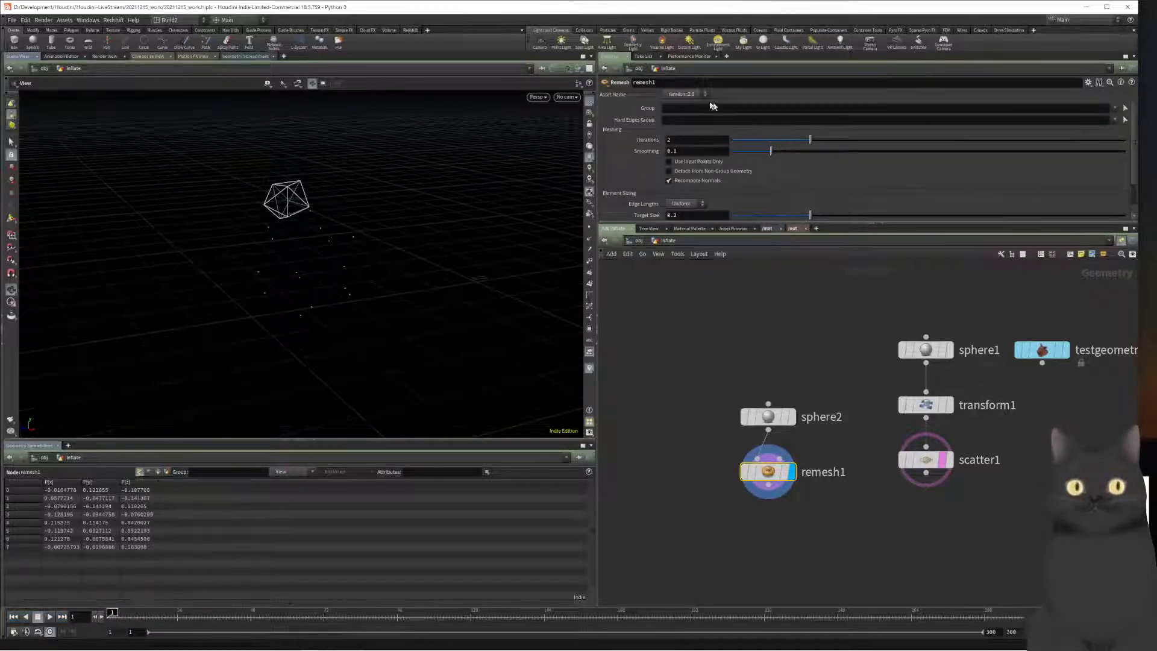
click(675, 112)
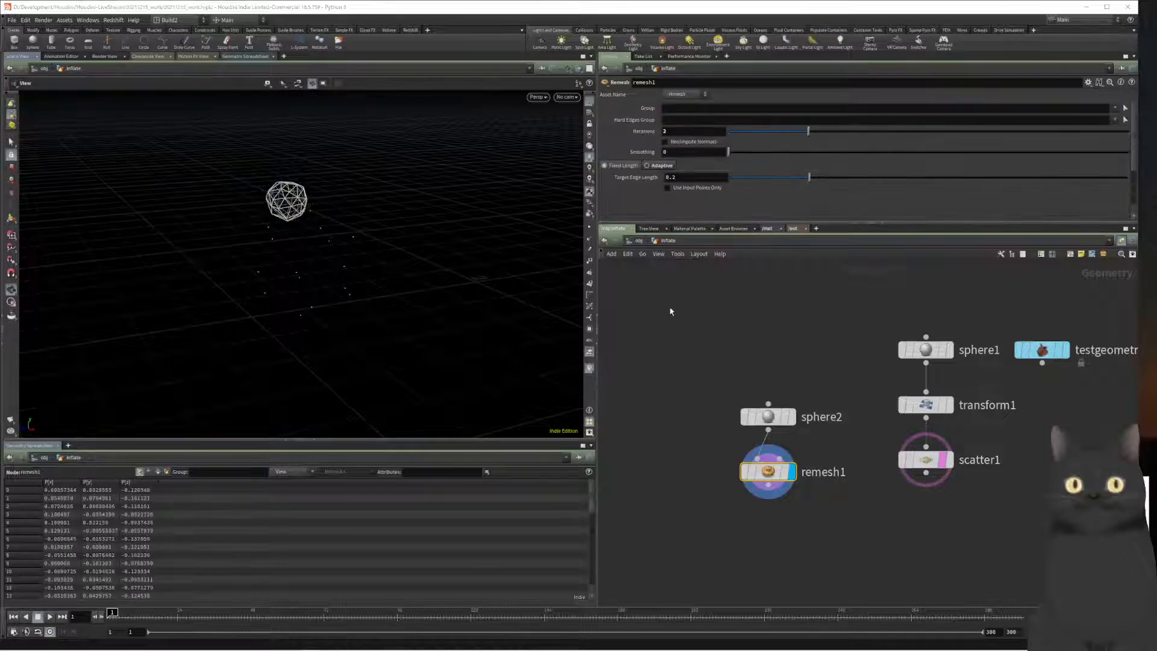
double_click(675, 130)
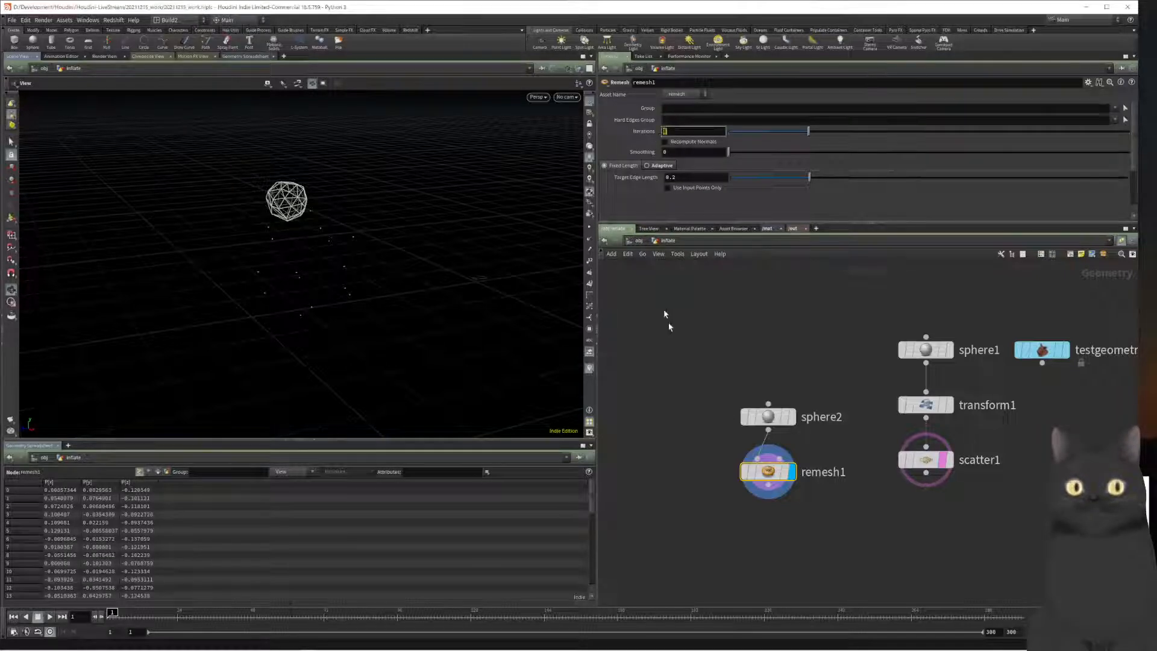
text(1)
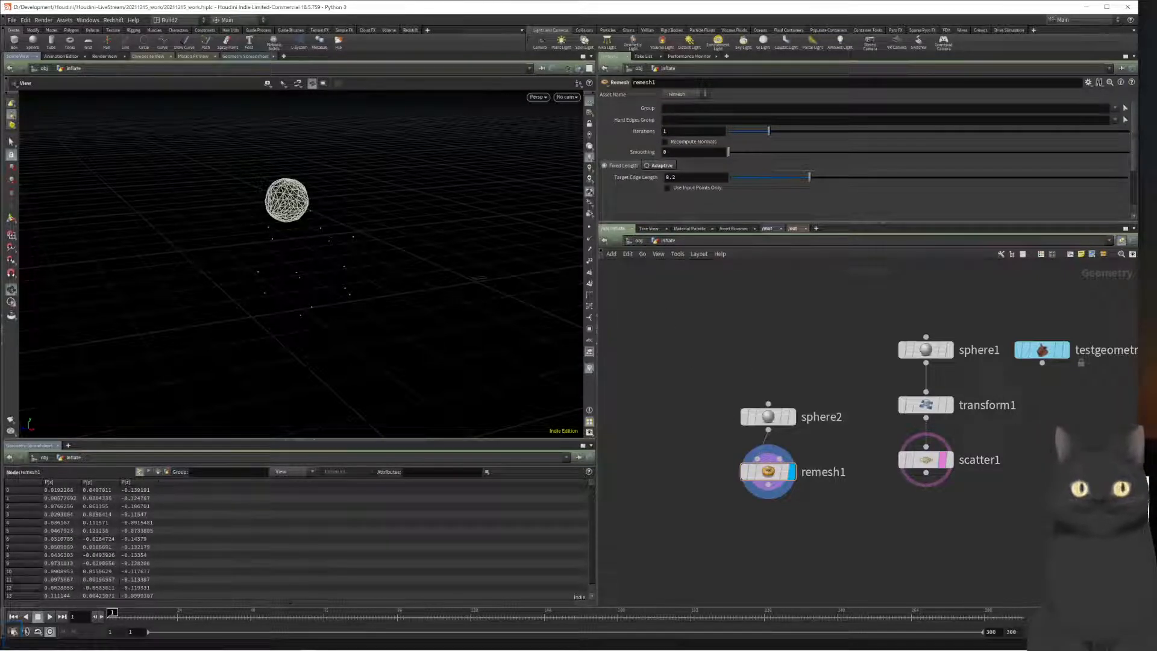
Step: Inspect the remeshed sphere up close and set the Remesh node's Target Edge Length to 0.5
drag(191, 202, 238, 196)
scroll(304, 199, up, 5)
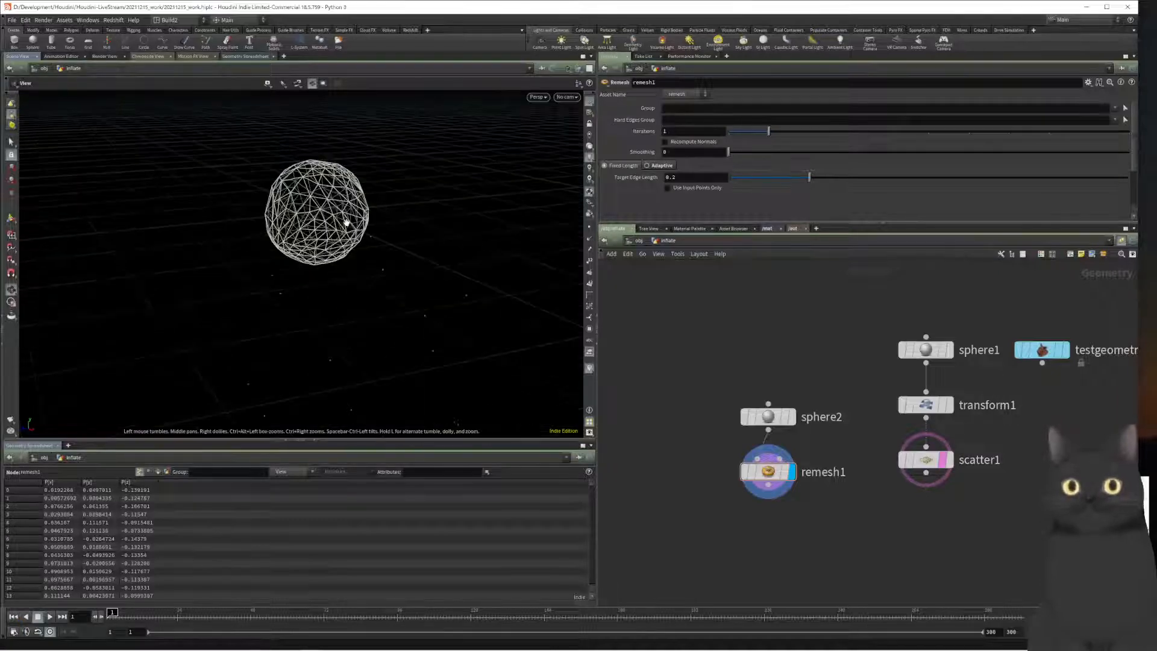
scroll(343, 219, up, 3)
drag(346, 223, 377, 253)
scroll(363, 262, down, 5)
middle_drag(363, 262, 364, 239)
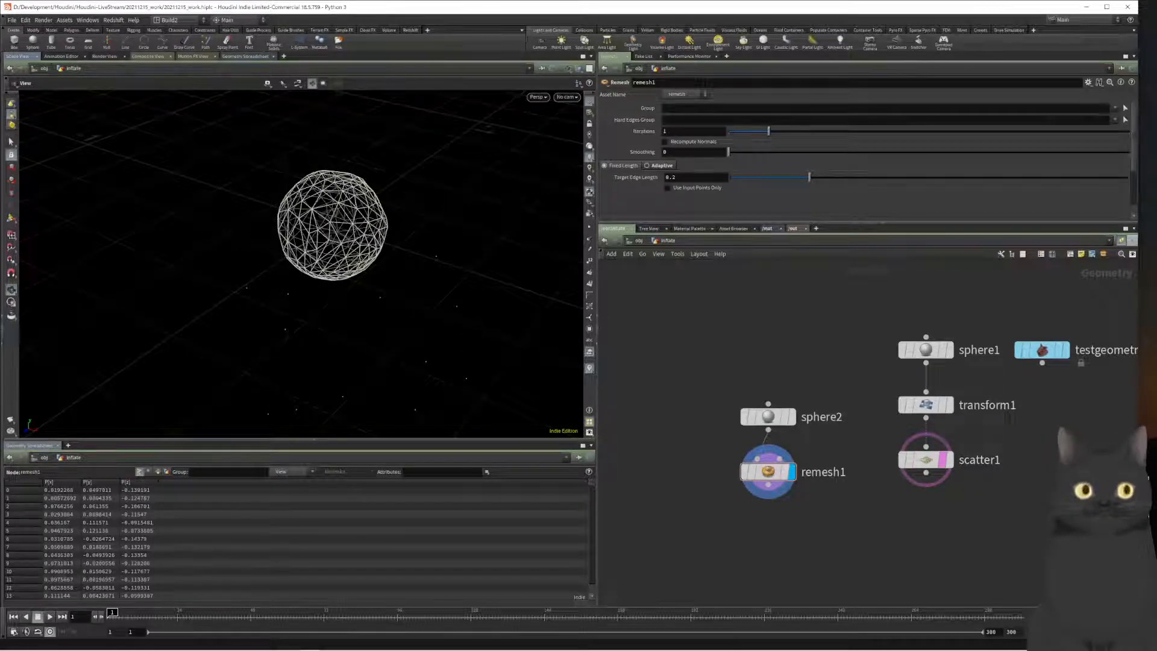
click(709, 180)
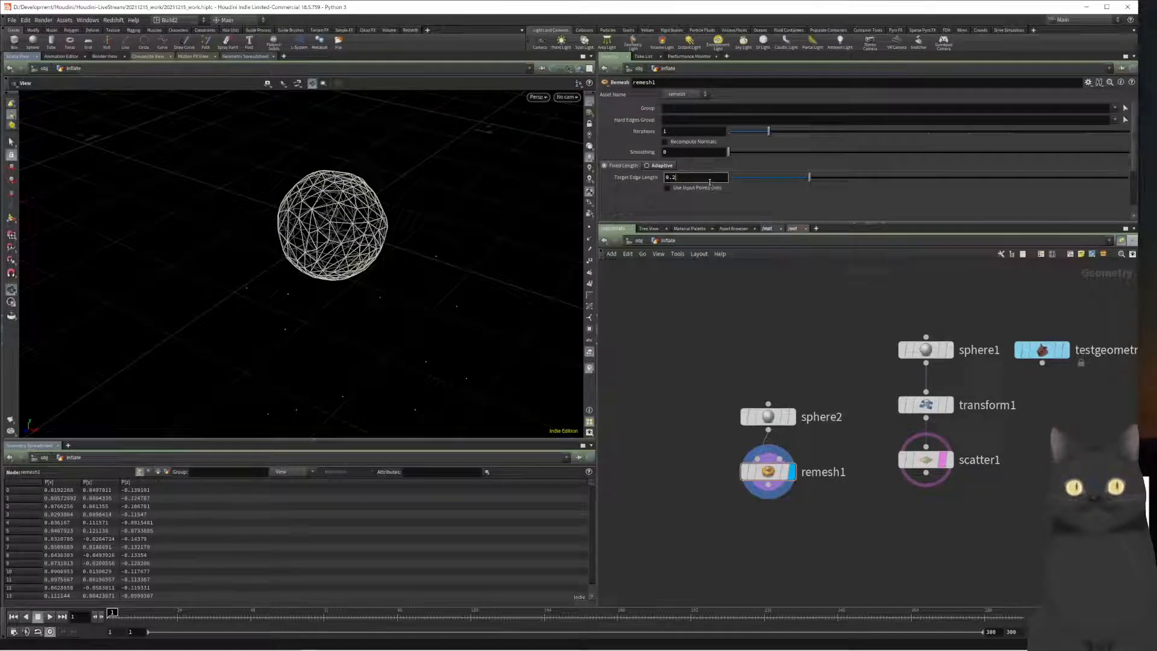
key(BackSpace)
text(5)
key(Return)
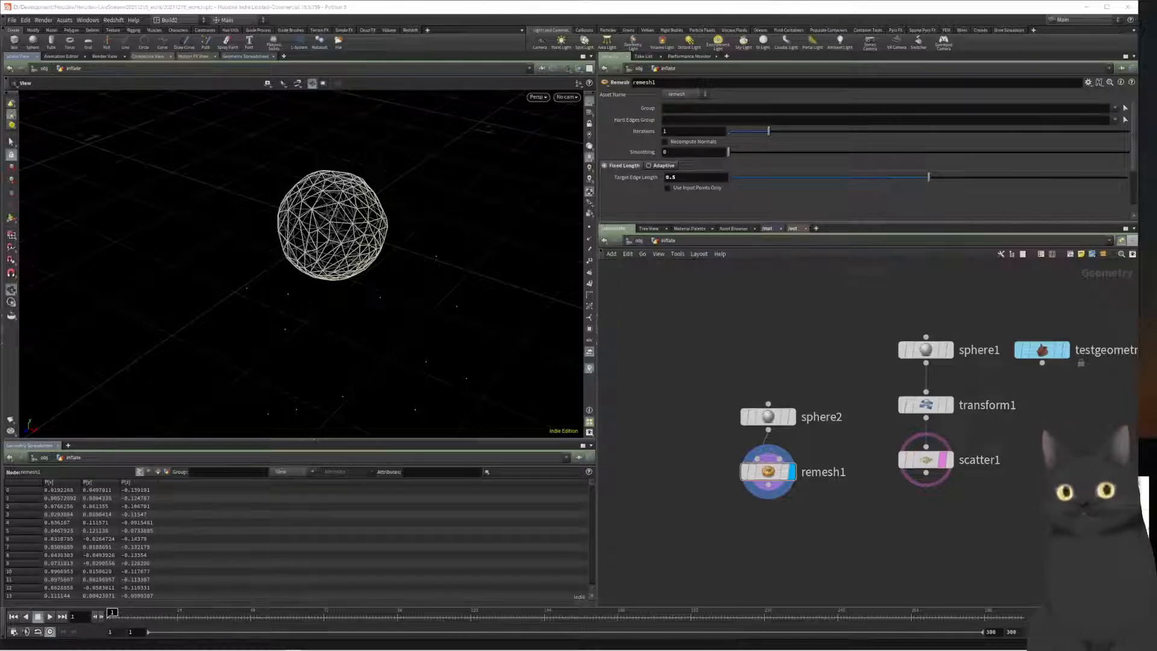
Step: Compare the original second sphere with its remeshed version by checking both nodes' parameters and displayed meshes
drag(703, 381, 797, 429)
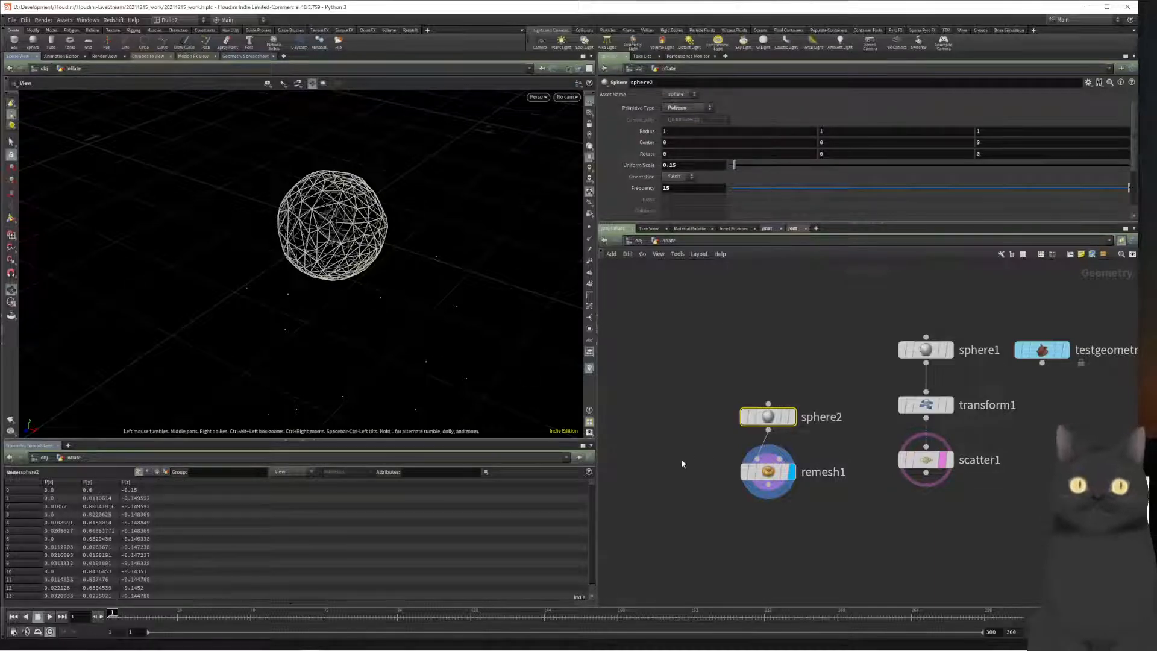
drag(682, 463, 810, 534)
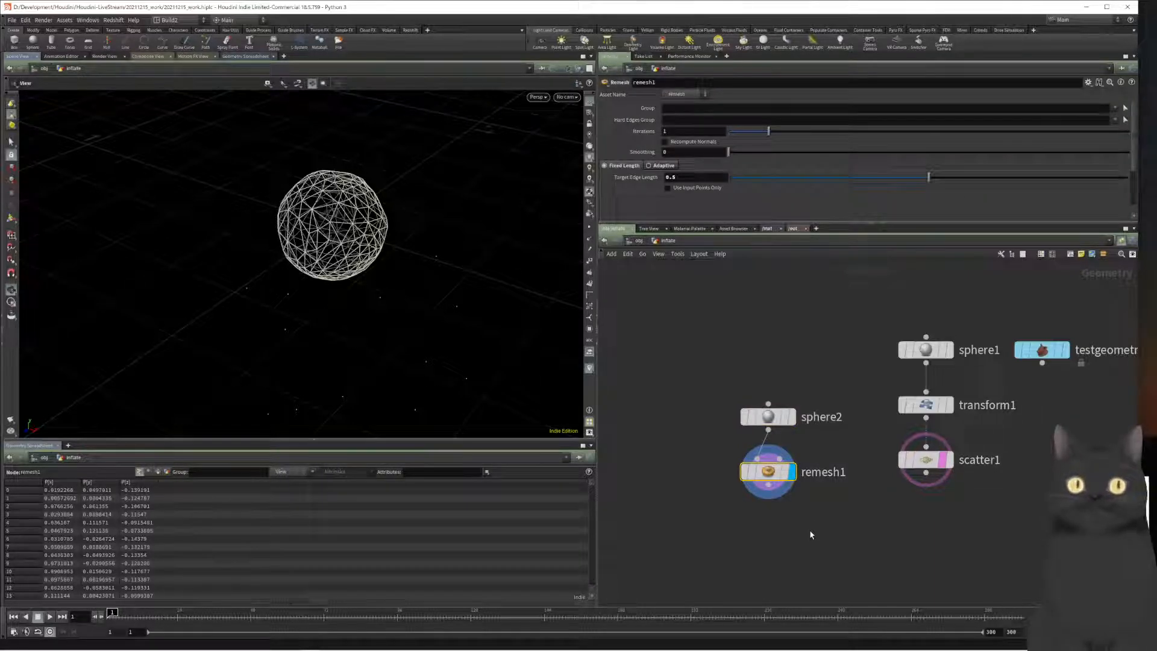
mouse_move(374, 260)
mouse_down()
mouse_move(353, 300)
mouse_move(324, 237)
mouse_move(338, 275)
mouse_move(358, 255)
mouse_up()
scroll(346, 289, up, 10)
scroll(340, 274, down, 8)
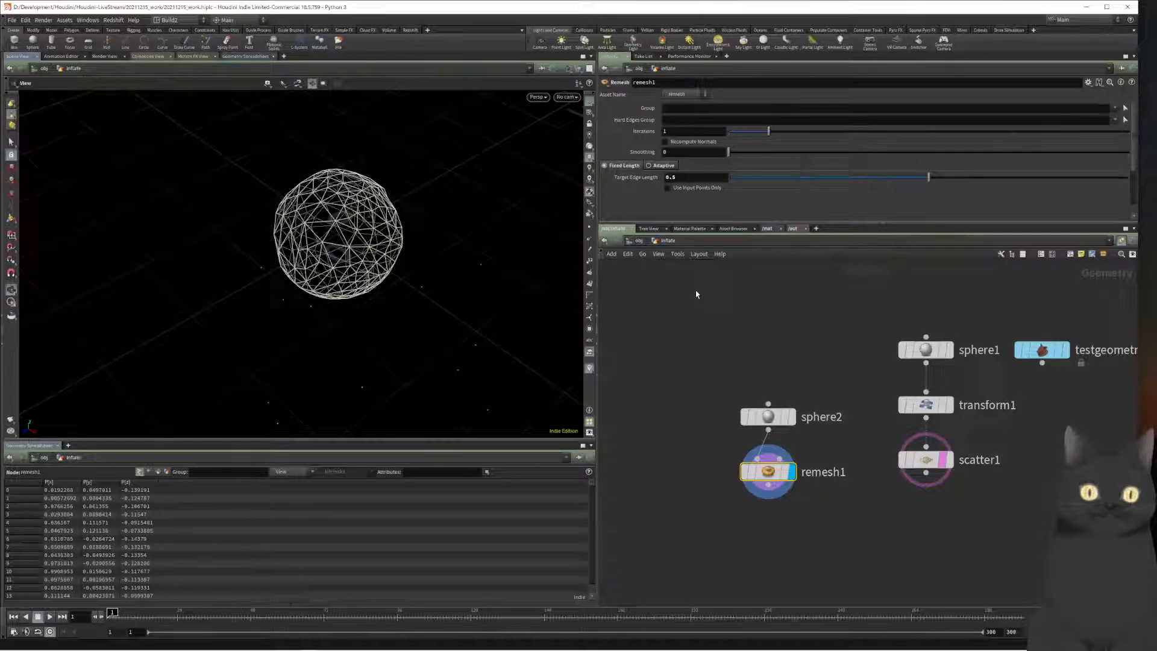
click(792, 416)
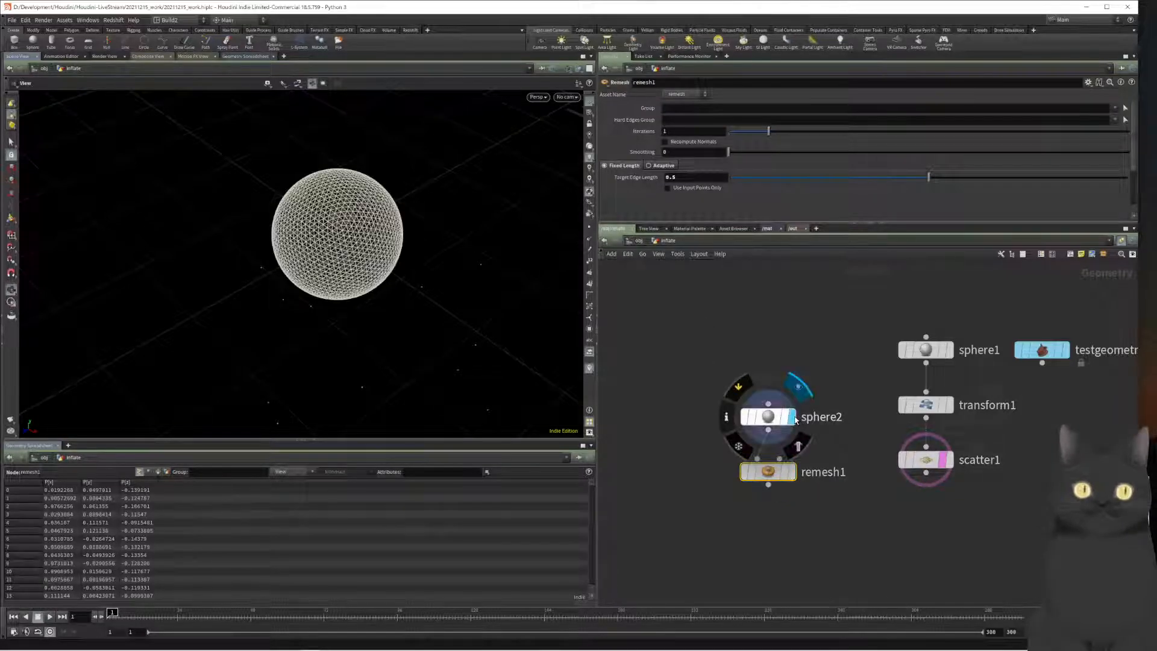
click(792, 471)
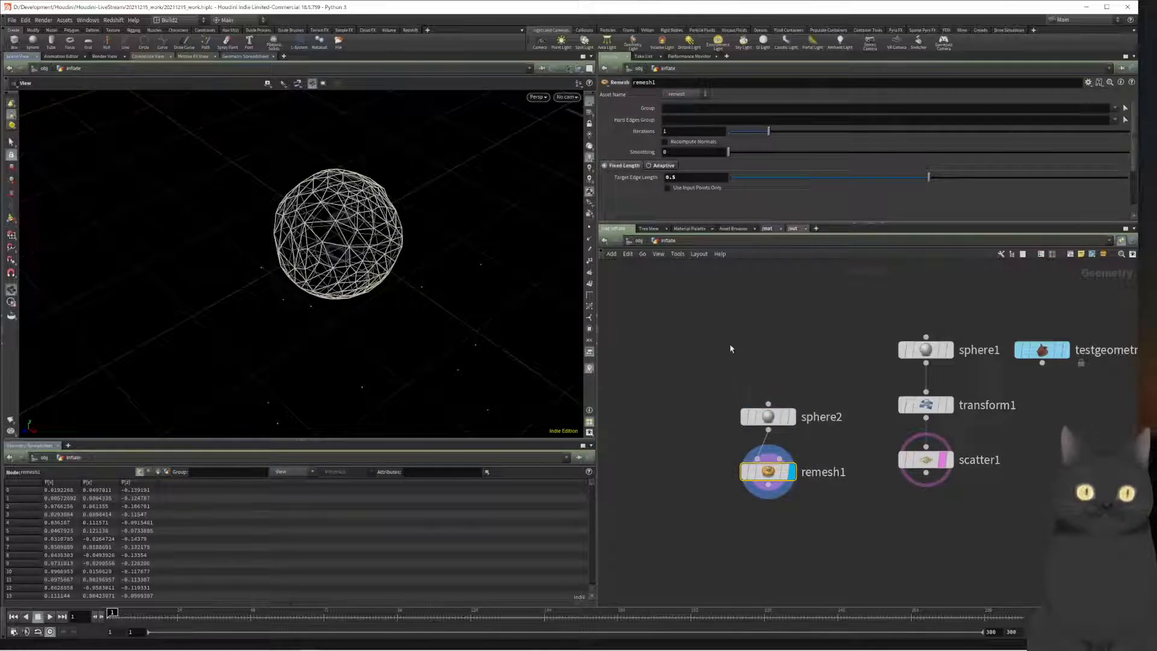
Step: Set the Remesh node's Target Edge Length to 0.05
click(694, 178)
key(BackSpace)
text(05)
key(Return)
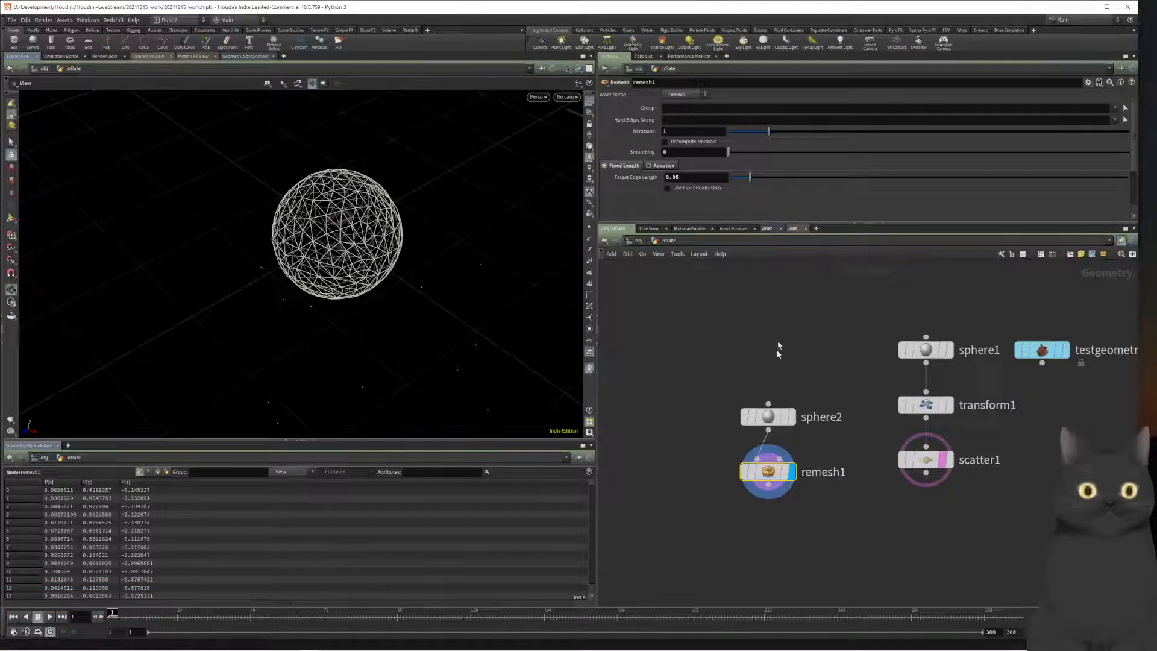
Step: Set the Remesh node's Target Edge Length to 0.02 and its Iterations to 8
click(719, 175)
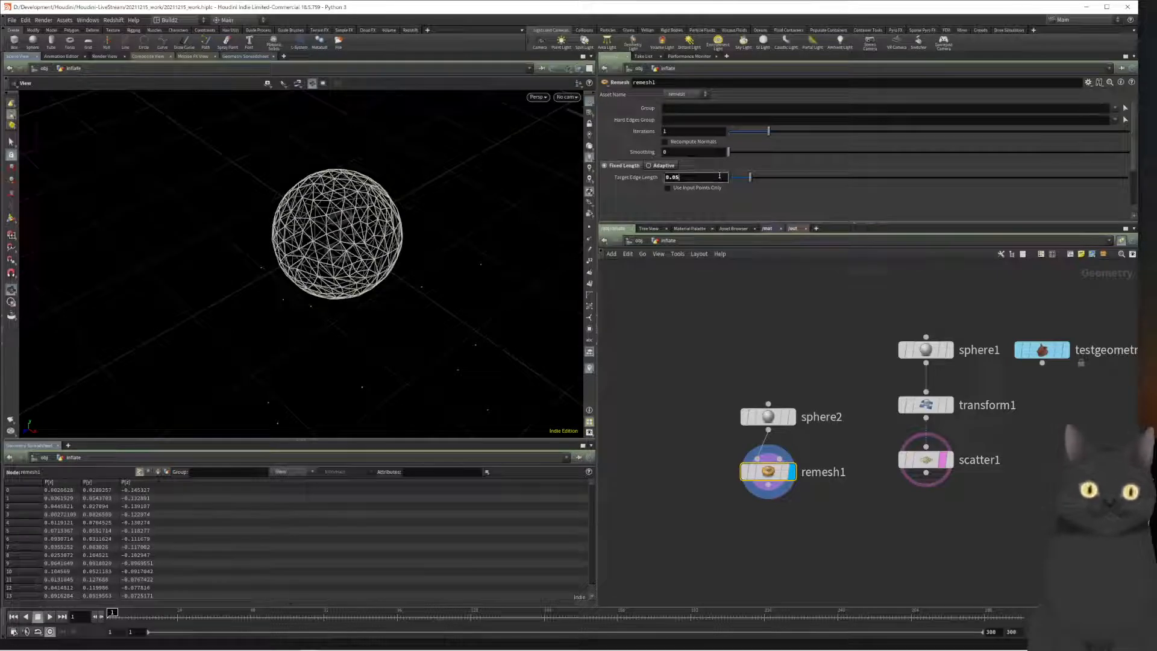
key(BackSpace)
text(2)
key(Return)
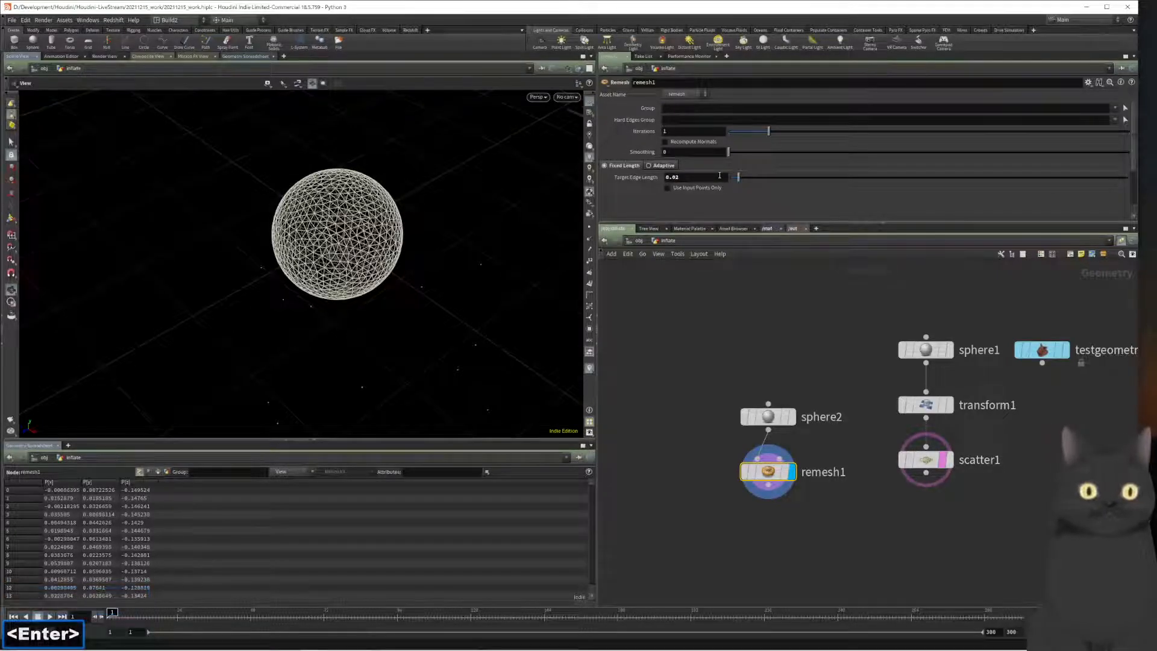
double_click(676, 129)
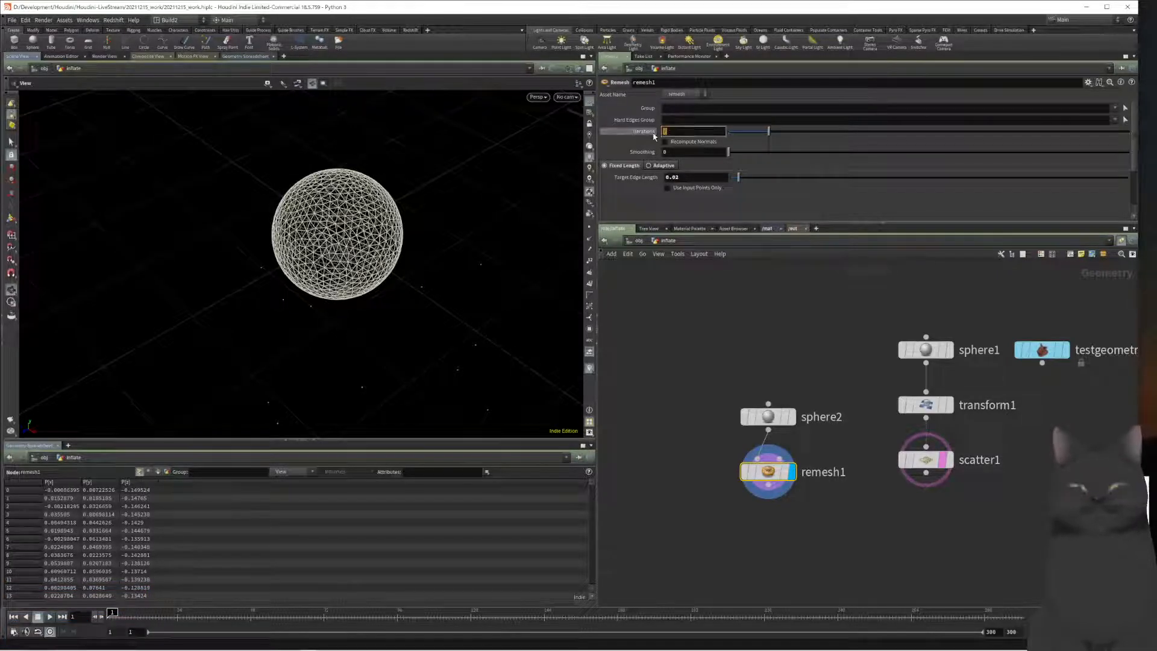
text(8)
key(Return)
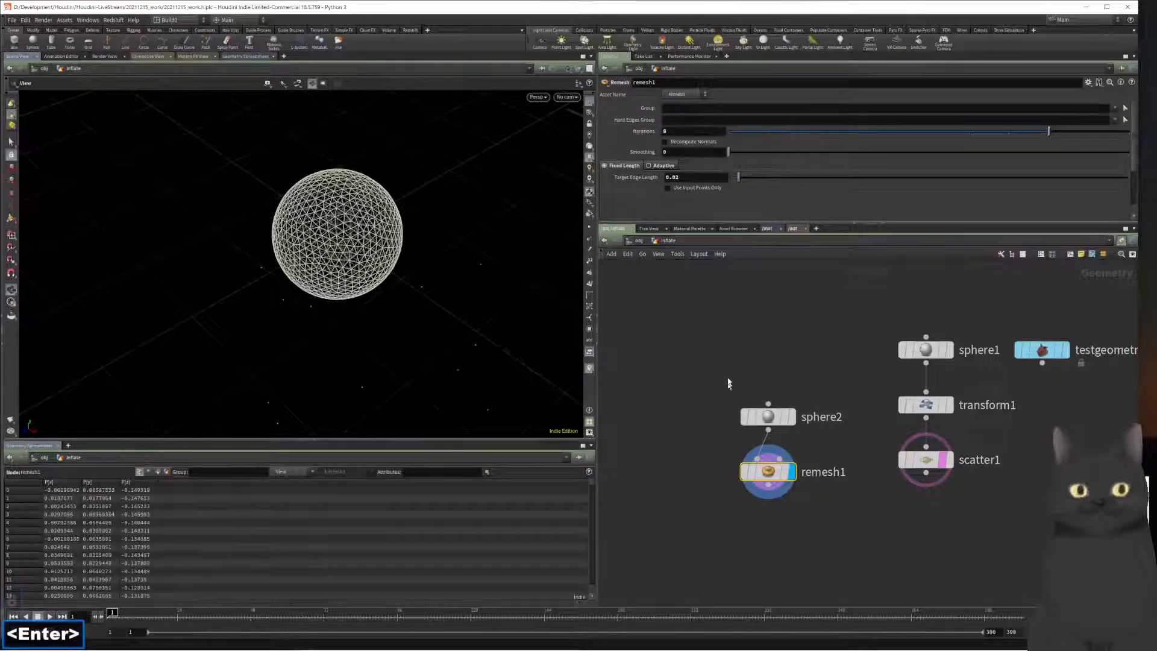
Step: Append a Copy to Points node to the output of the Remesh node
middle_drag(776, 530, 749, 483)
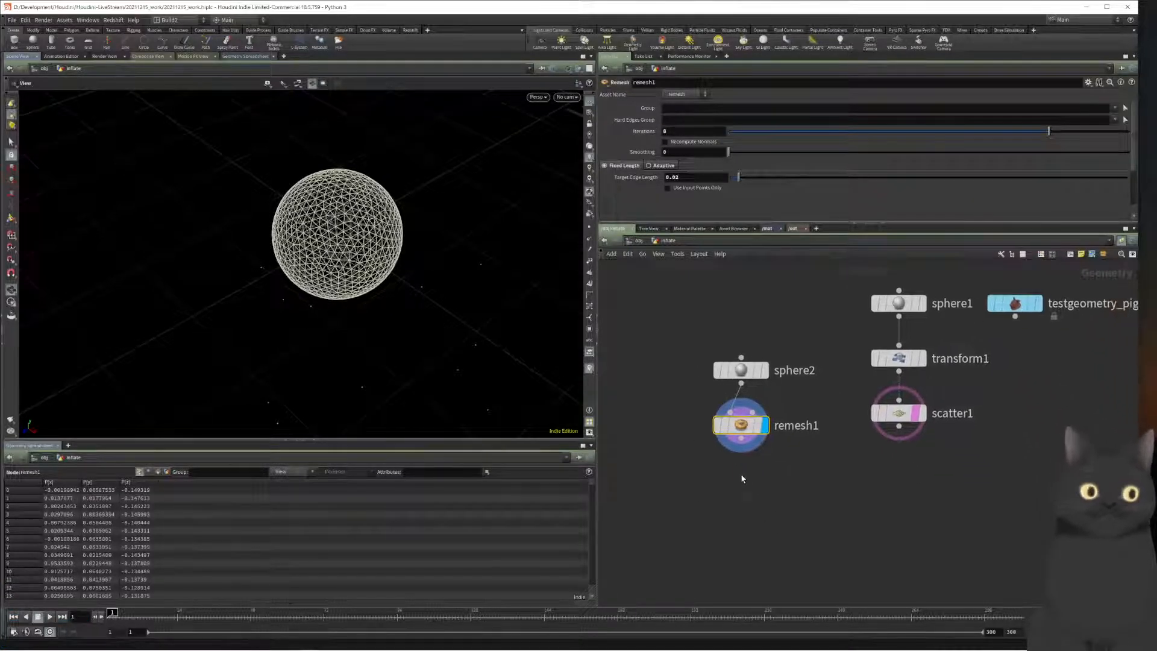
click(740, 446)
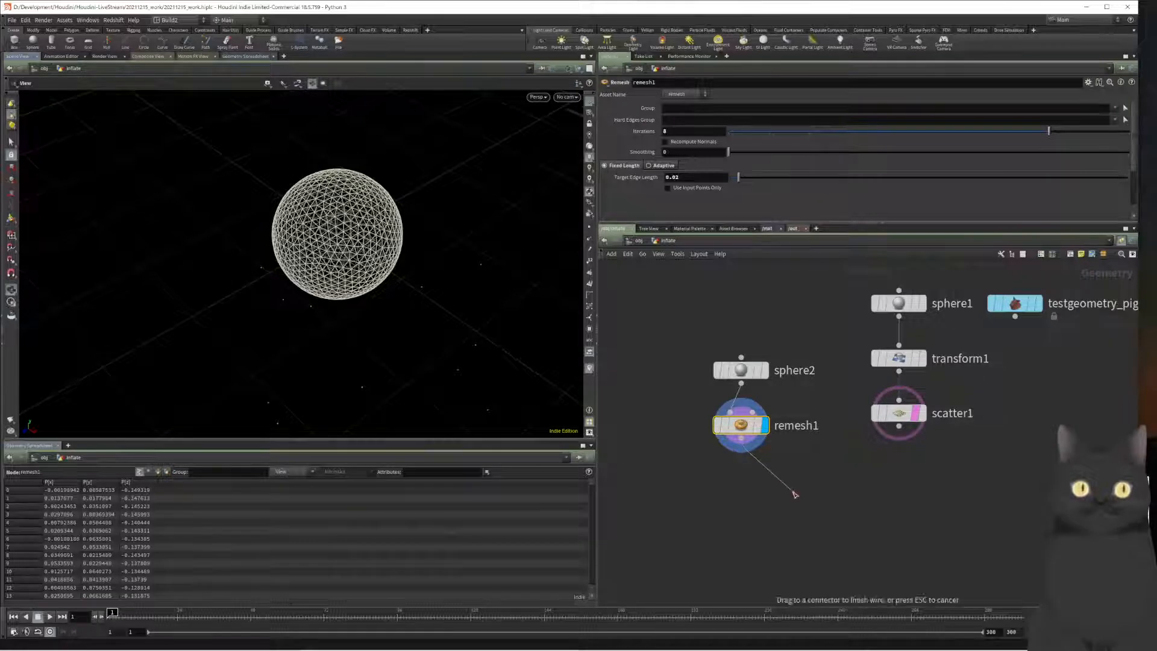
key(Tab)
text(copyto)
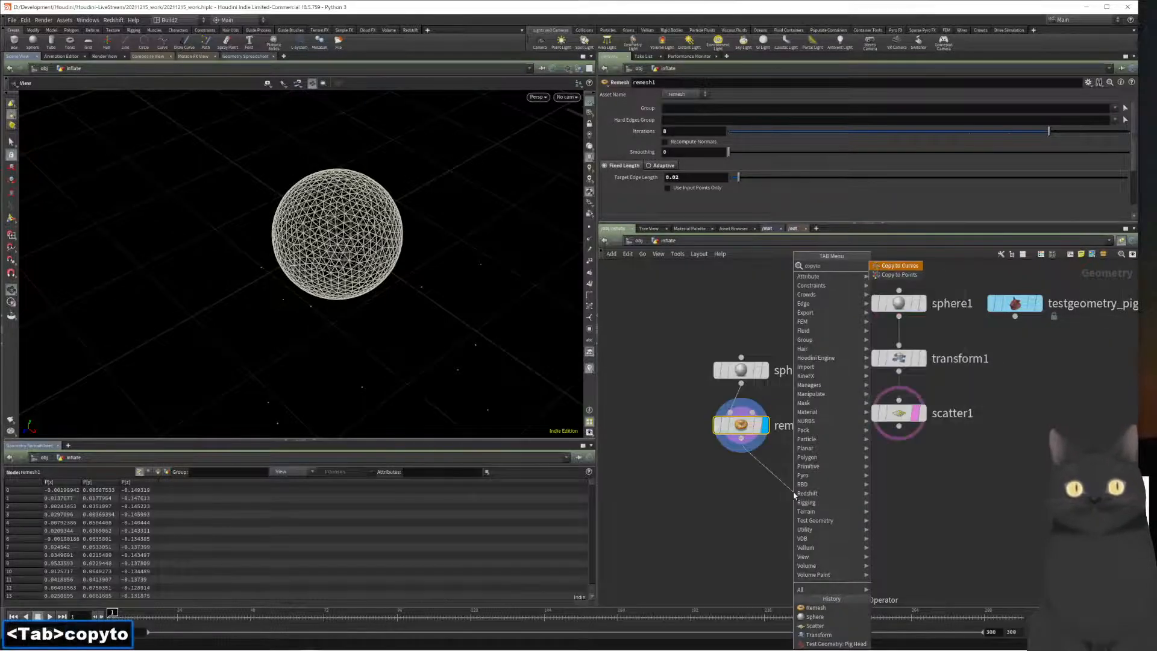
text(p)
key(Return)
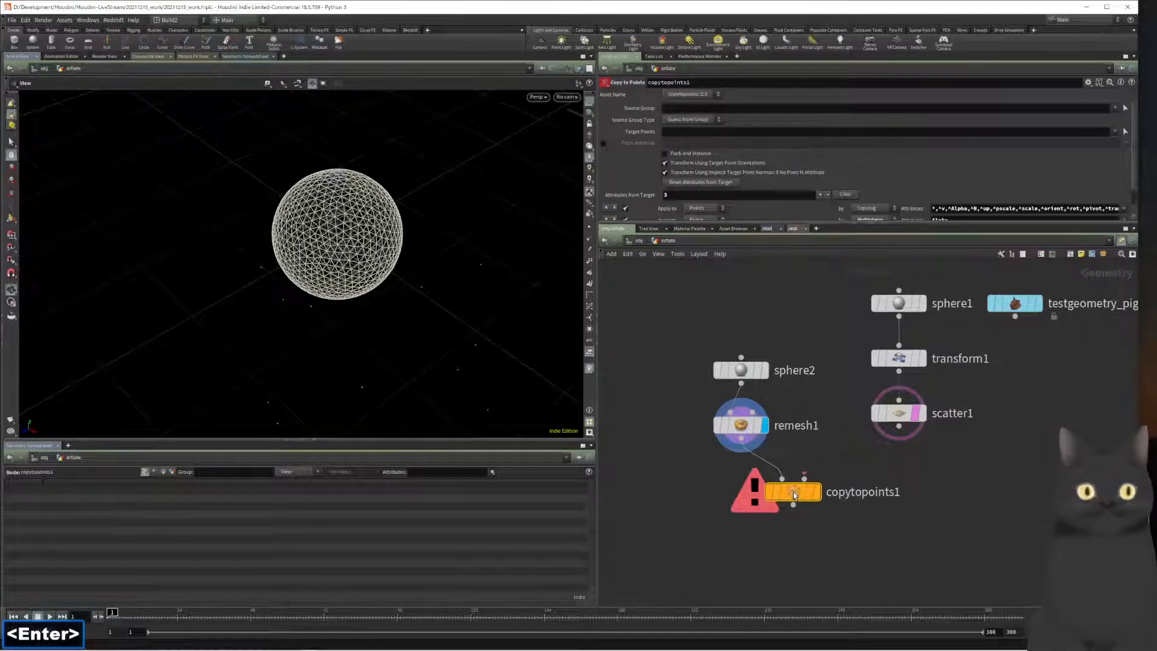
Step: Connect the Scatter node to the second input of Copy to Points and display that node, placed midway between the two branches
click(898, 426)
click(828, 476)
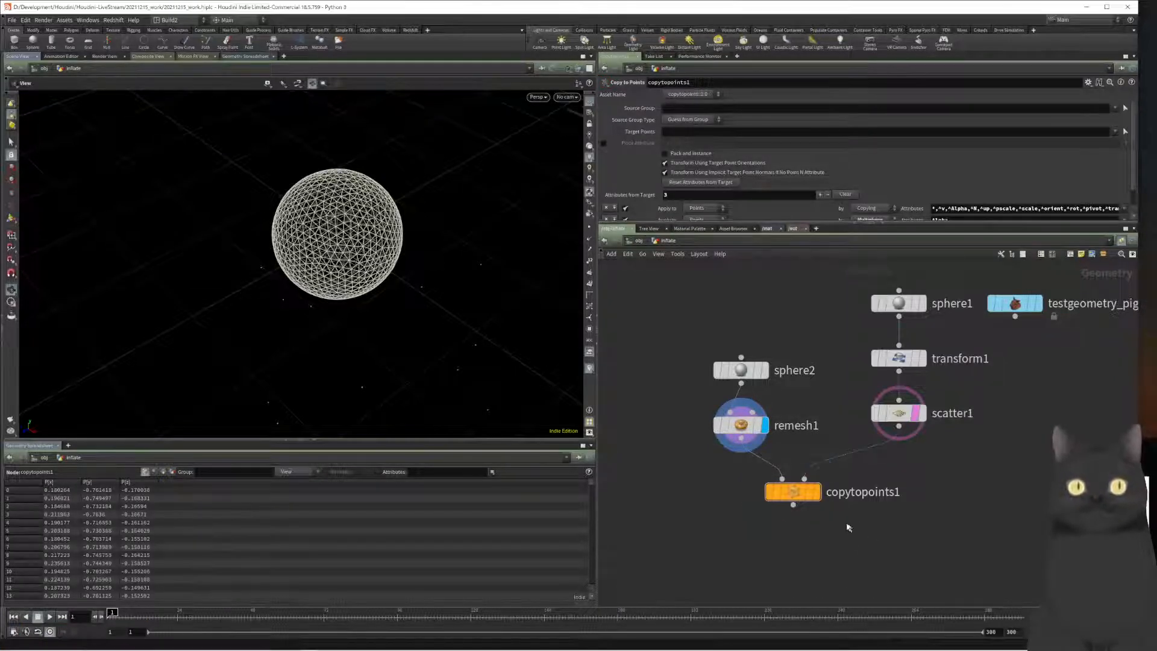
key(r)
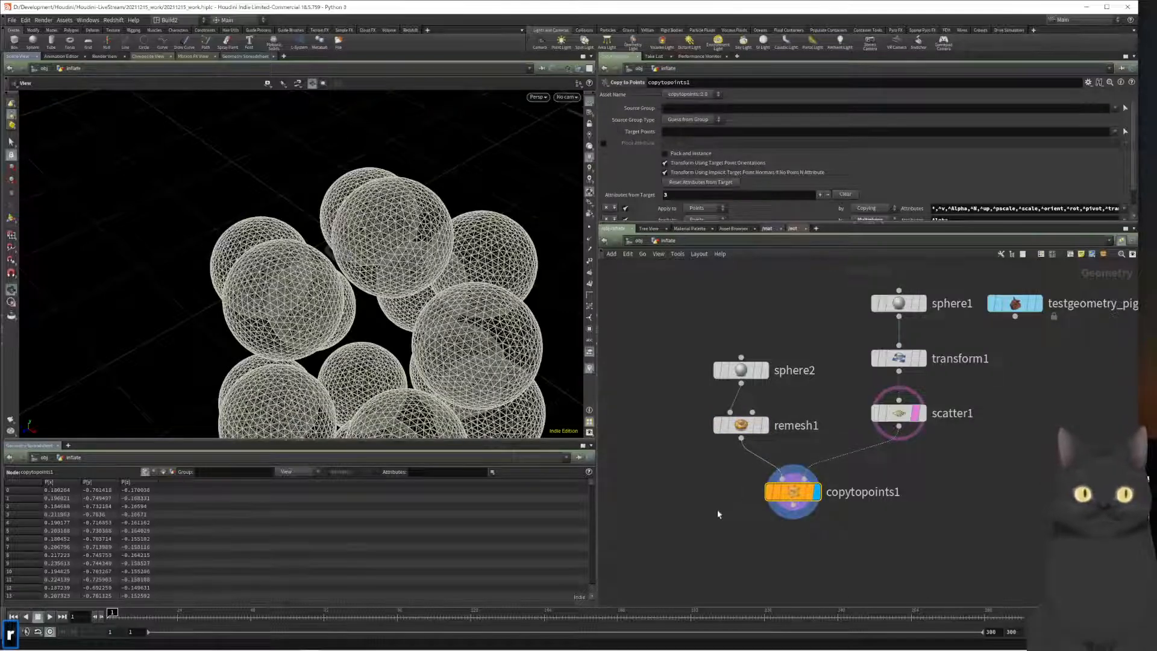
drag(799, 492, 839, 476)
drag(840, 486, 841, 484)
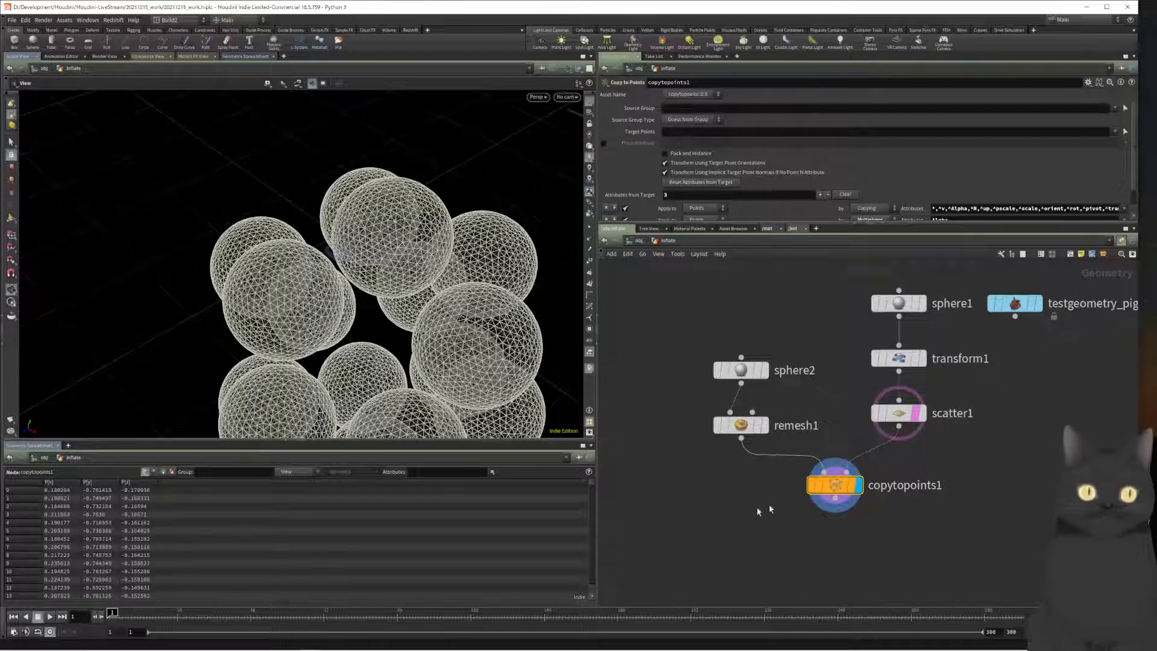
Step: Reduce the second sphere's Uniform Scale to 0.13 so the copied spheres are smaller
middle_drag(716, 510, 715, 480)
drag(684, 357, 770, 314)
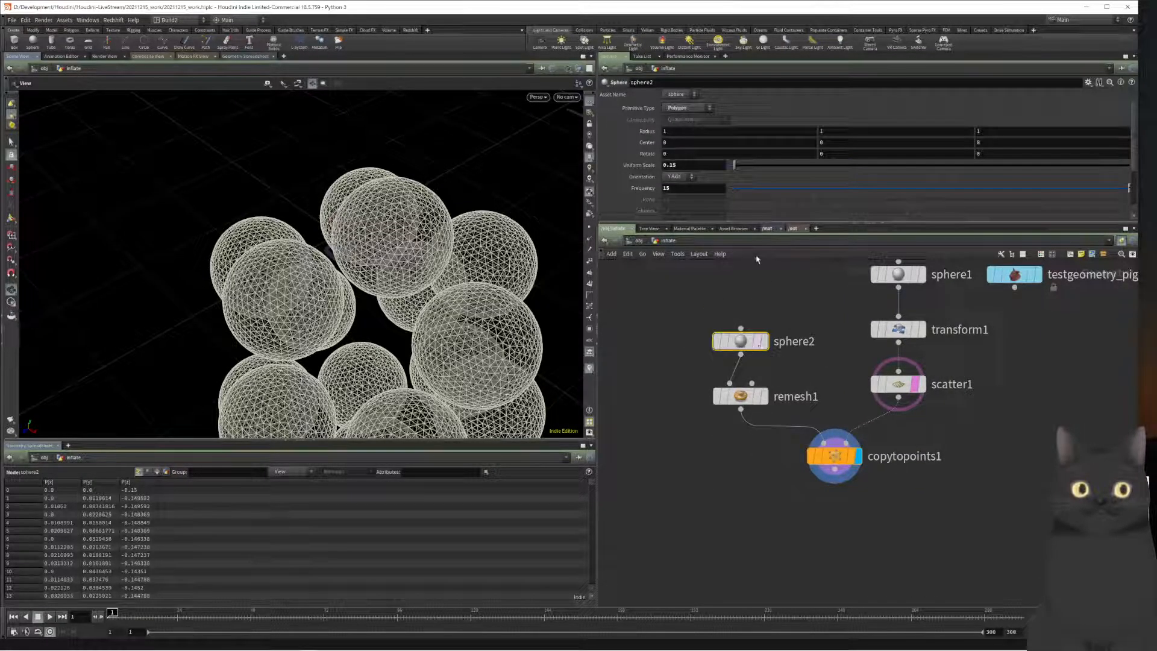
click(706, 171)
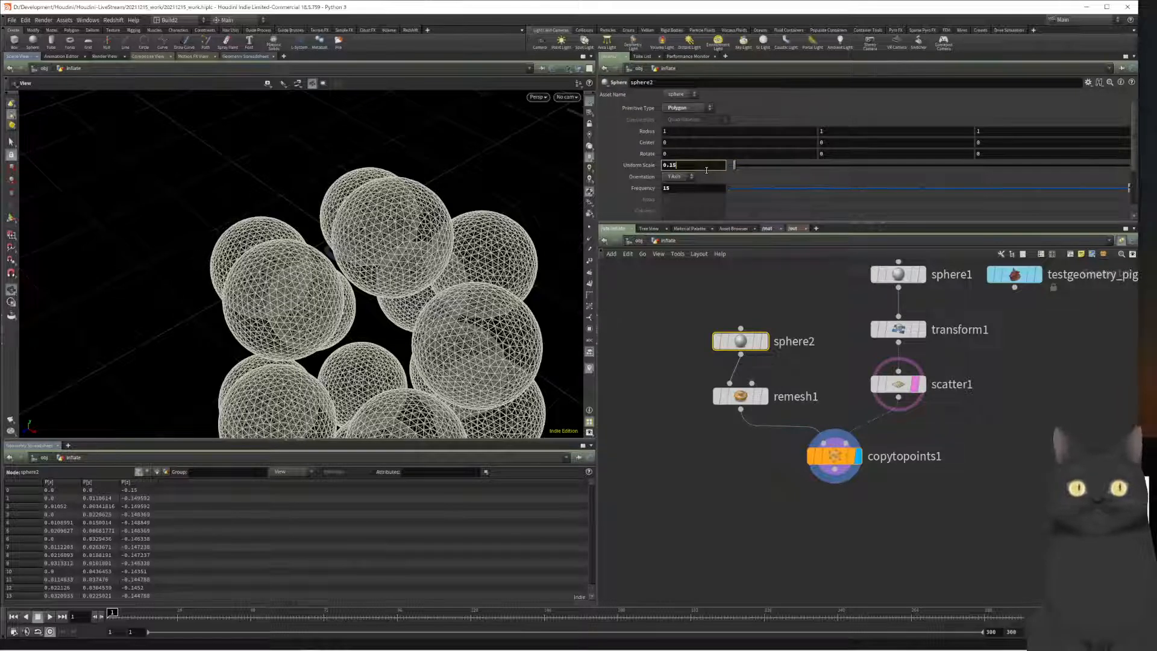
key(BackSpace)
text(3)
key(Return)
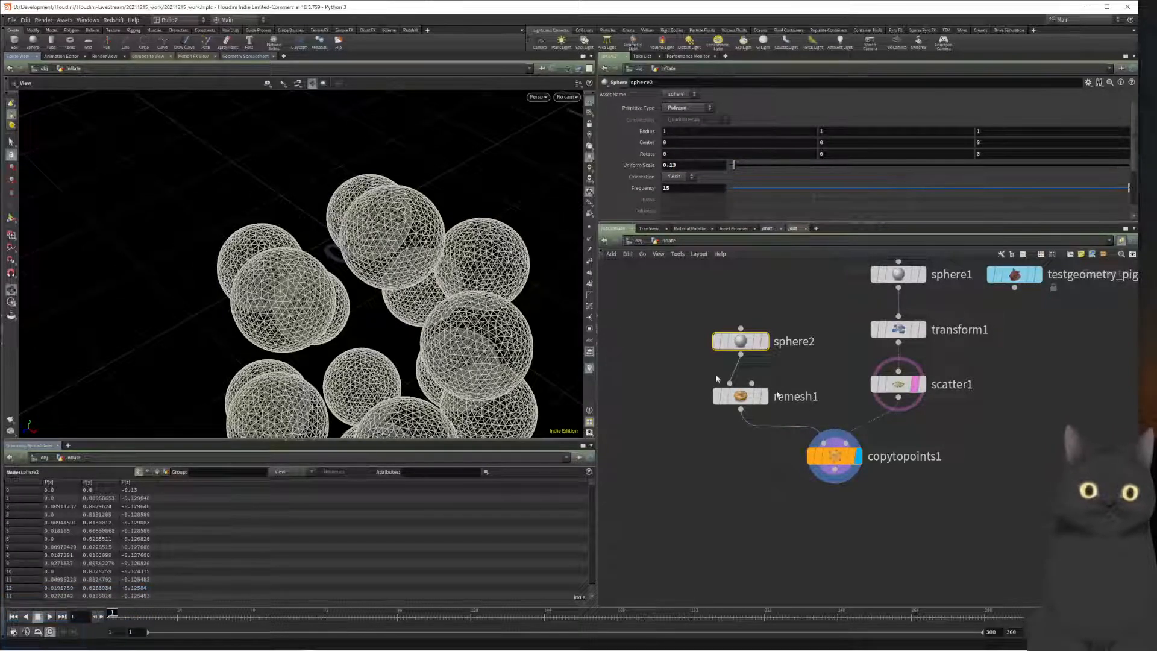
Step: Template the pig head instead of the scattered points and check how the copied spheres sit inside it
scroll(901, 436, down, 3)
middle_drag(971, 465, 952, 446)
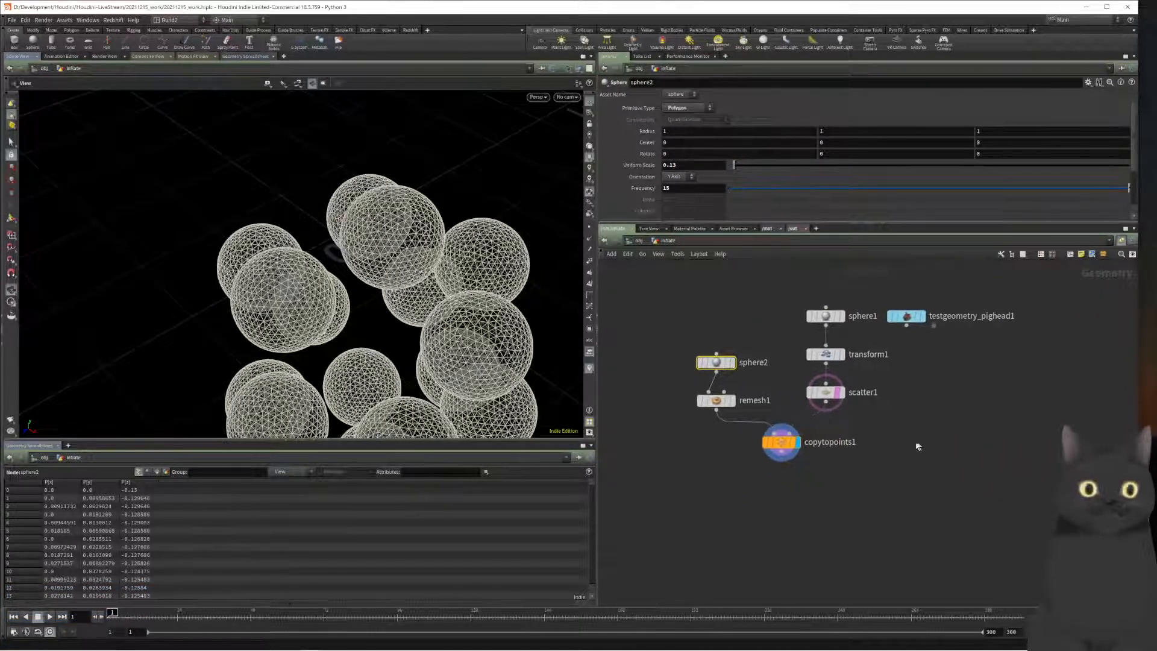
click(918, 317)
scroll(391, 341, down, 4)
scroll(392, 341, down, 3)
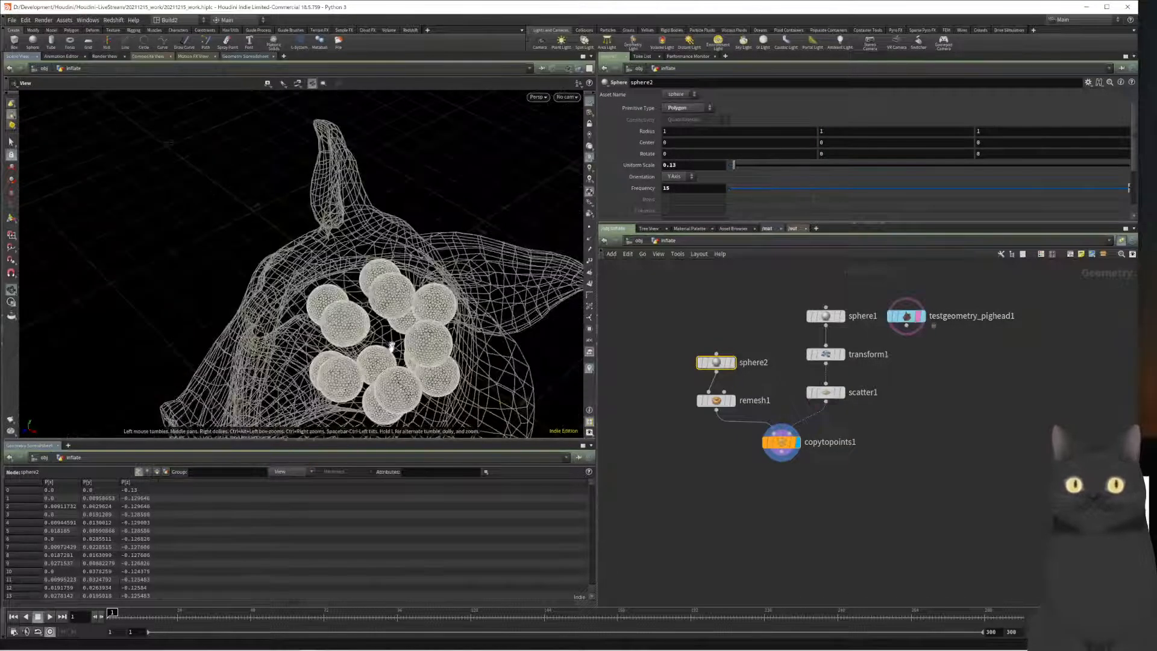
mouse_move(397, 341)
mouse_down()
mouse_move(487, 273)
mouse_move(346, 289)
mouse_move(394, 359)
mouse_up()
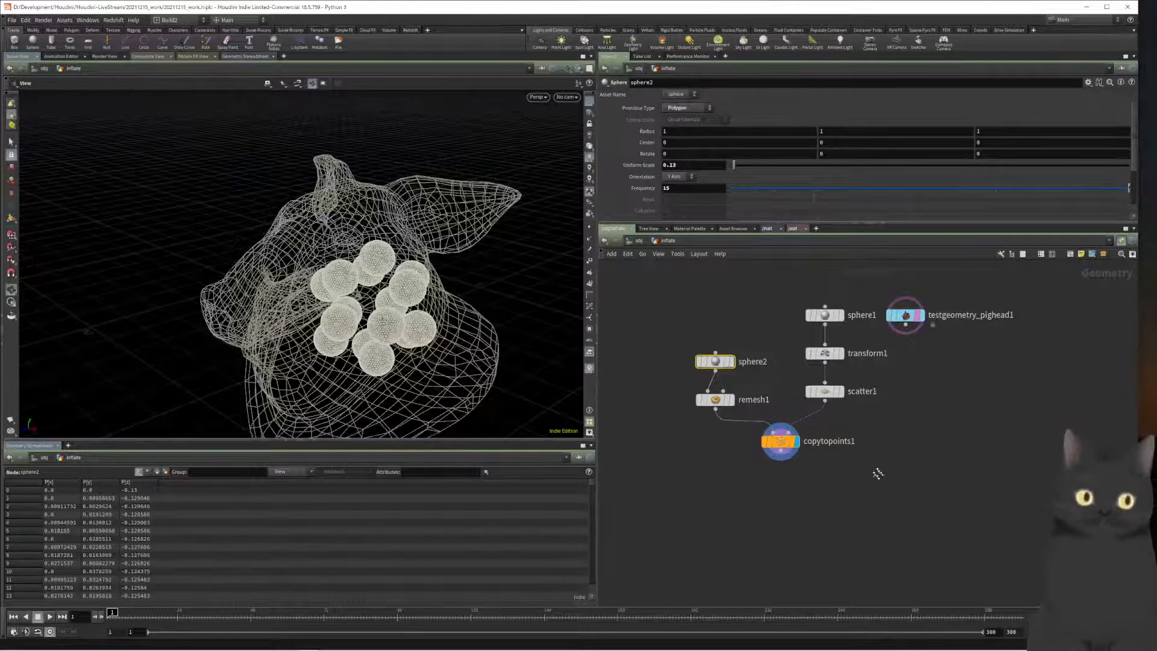
middle_drag(869, 476, 833, 441)
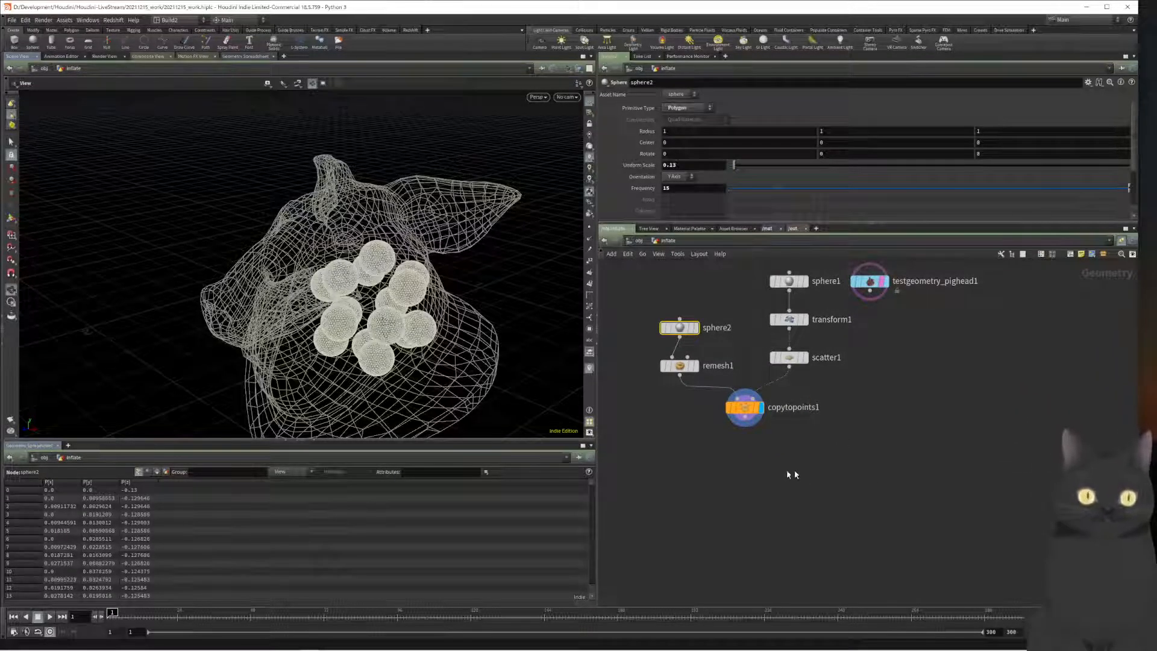
Step: Add a Vellum Configure Balloon setup and place its cloth and pressure constraint nodes directly below Copy to Points
middle_drag(731, 467, 756, 483)
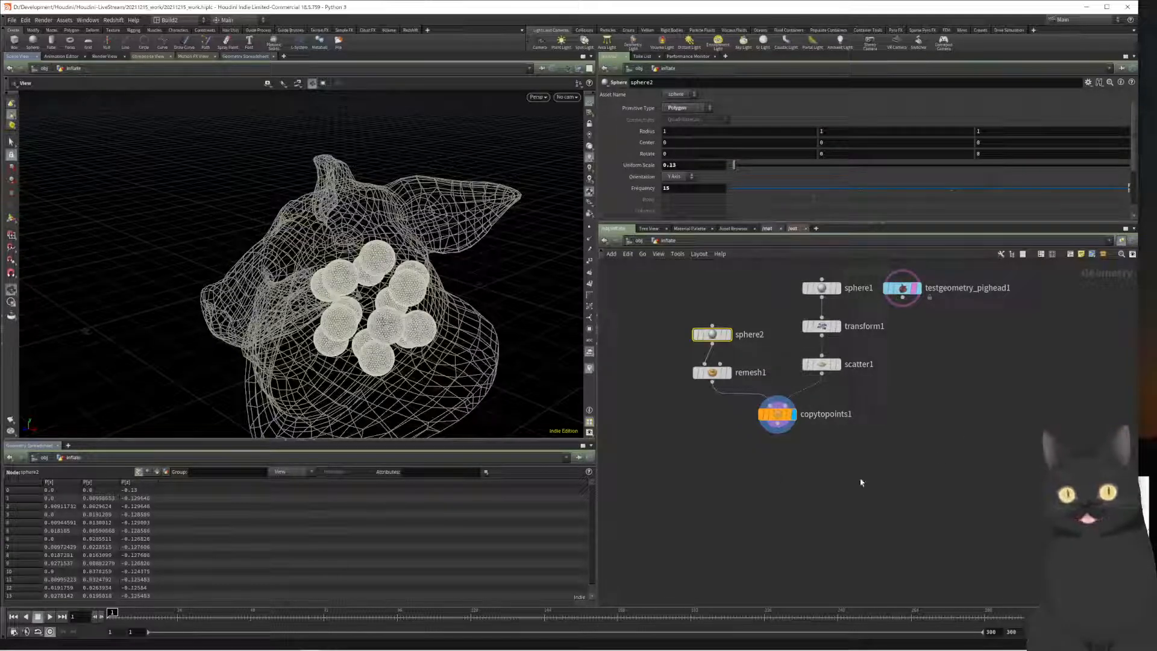
key(Tab)
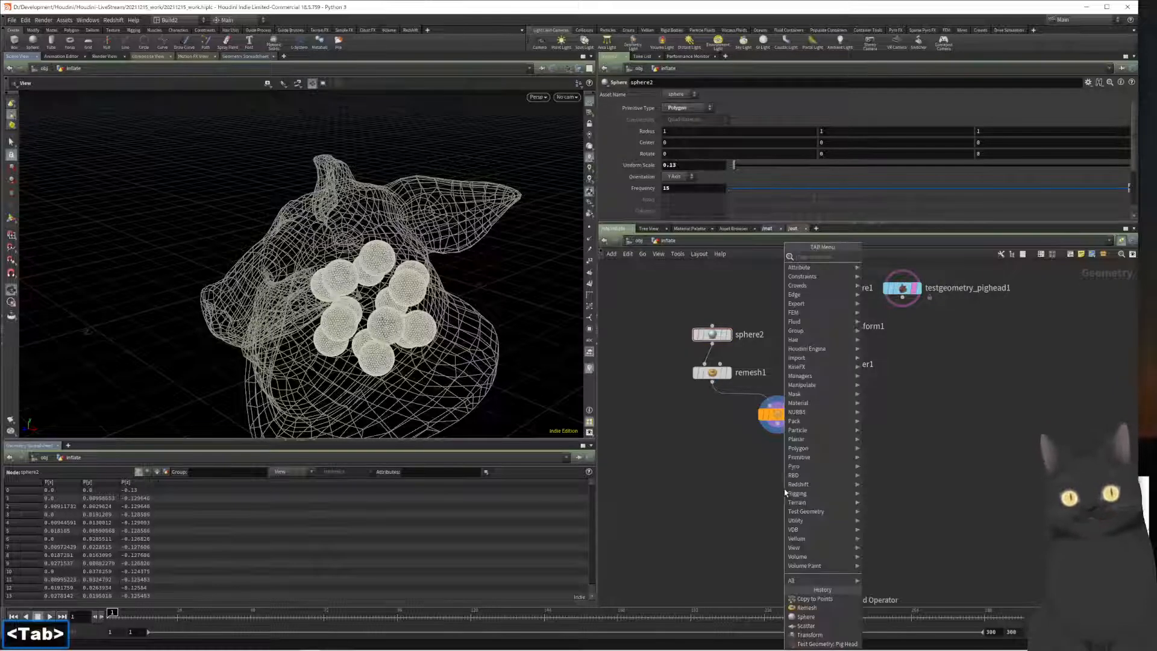
text(vellum)
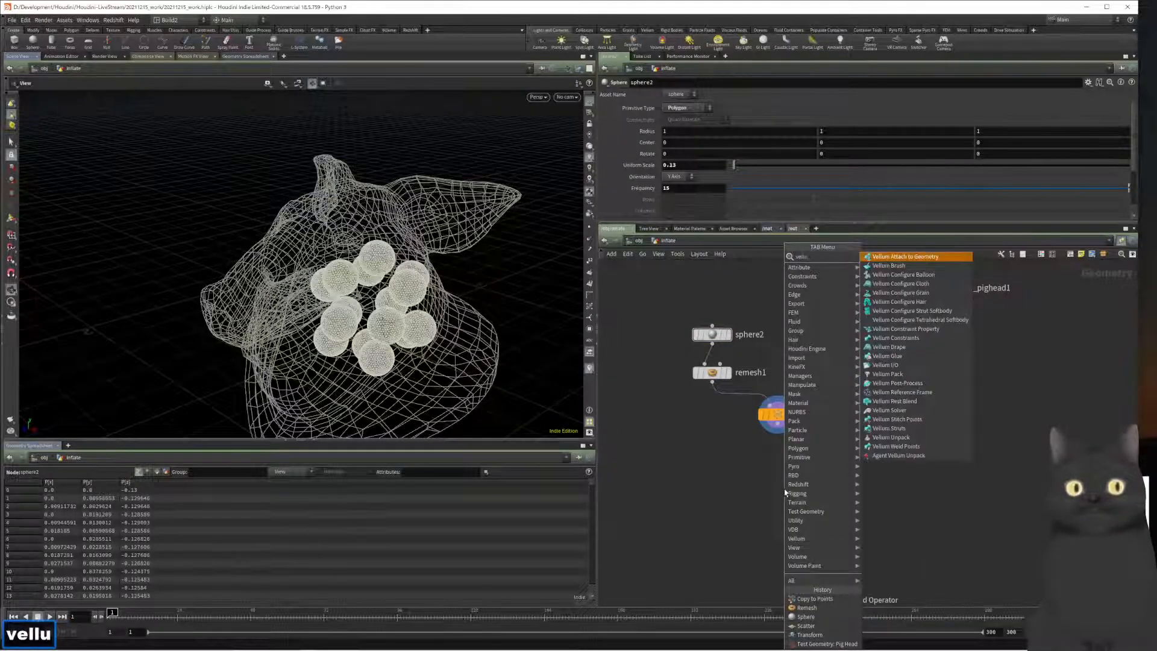
key(Down)
key(Down)
key(Return)
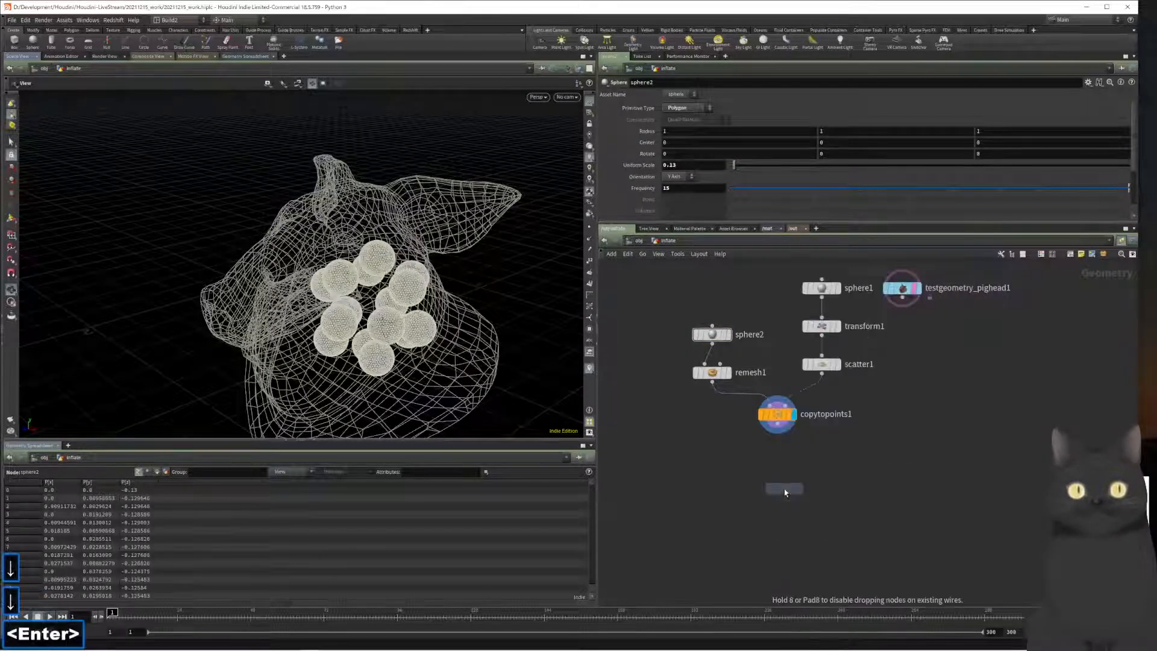
key(Return)
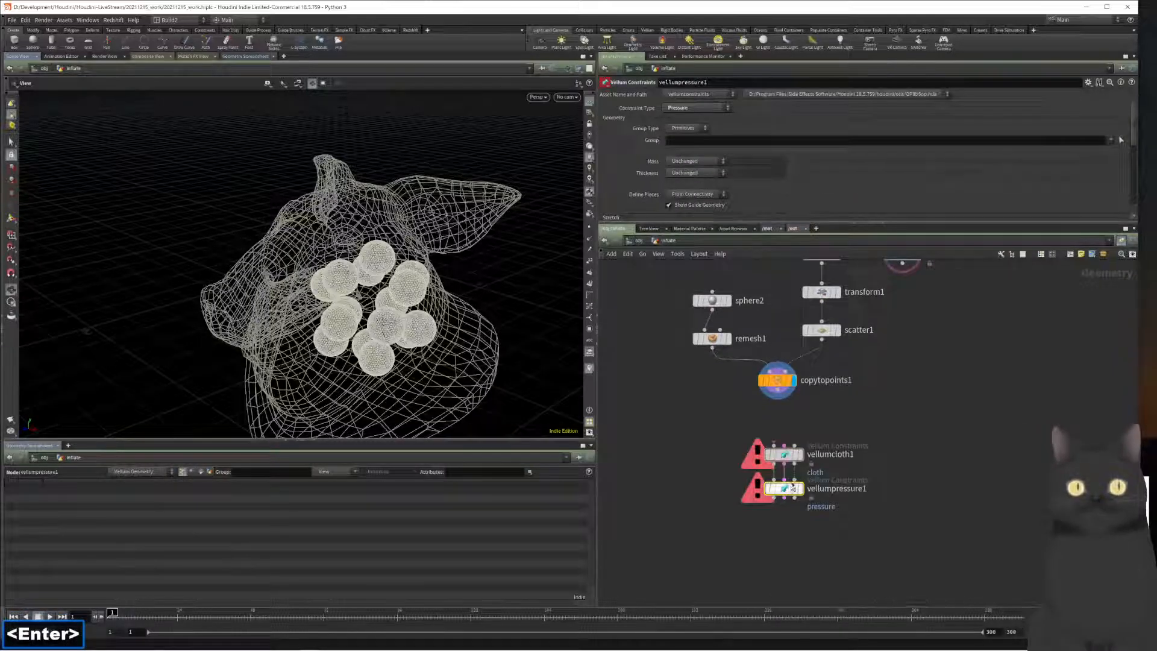
mouse_move(784, 459)
mouse_down()
mouse_move(784, 449)
mouse_move(782, 471)
mouse_move(781, 456)
mouse_up()
drag(828, 529, 778, 442)
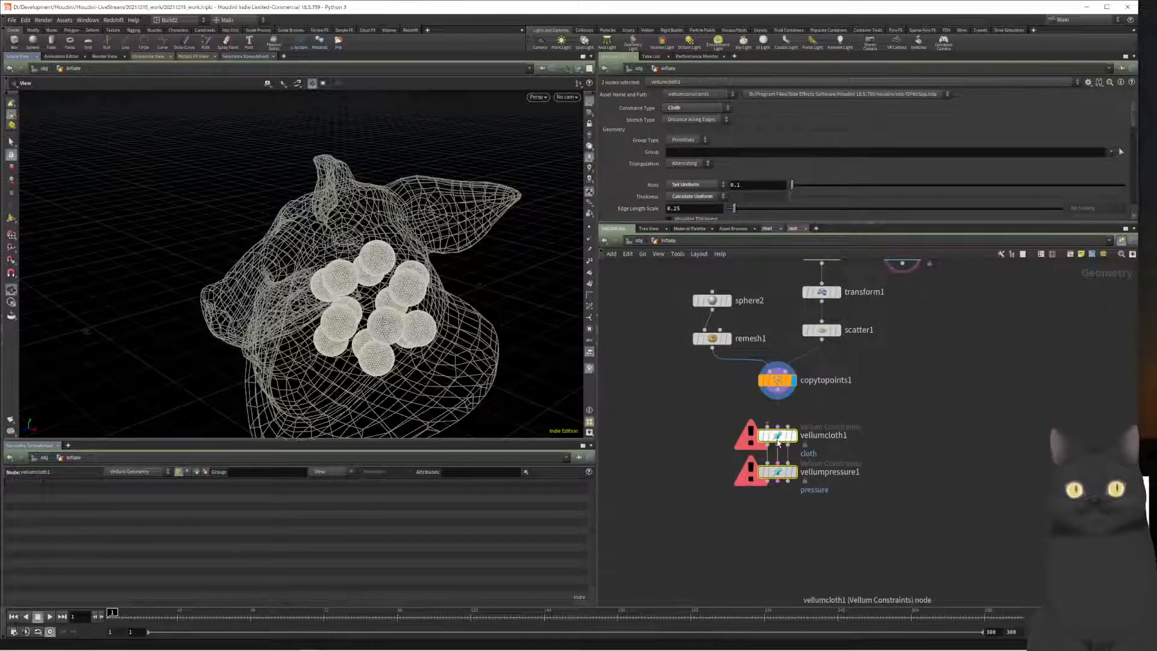
Step: Connect the Copy to Points output to the first input of the Vellum cloth constraint and select the pressure constraint
mouse_move(776, 399)
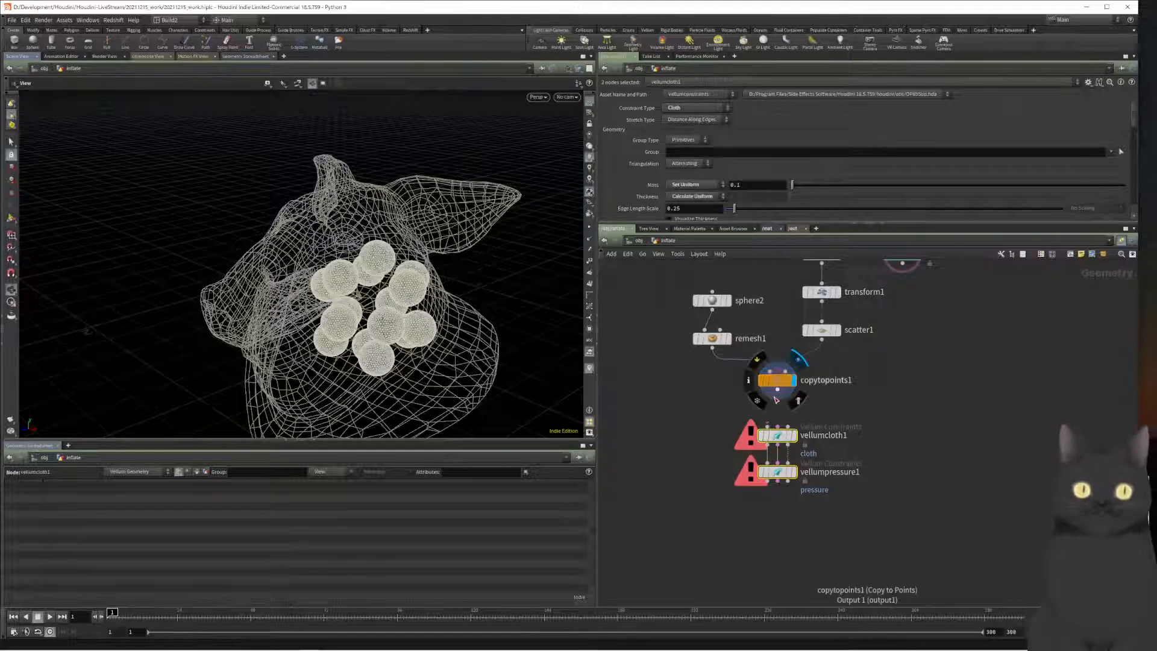
drag(777, 395, 797, 450)
mouse_move(766, 438)
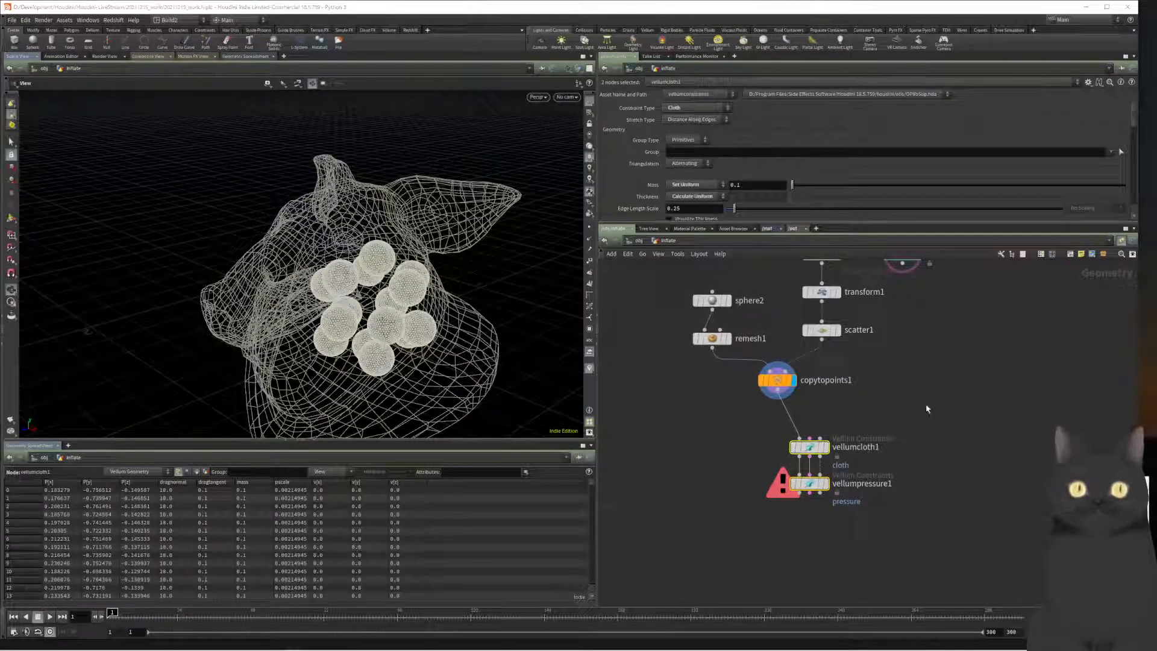
drag(864, 518, 768, 489)
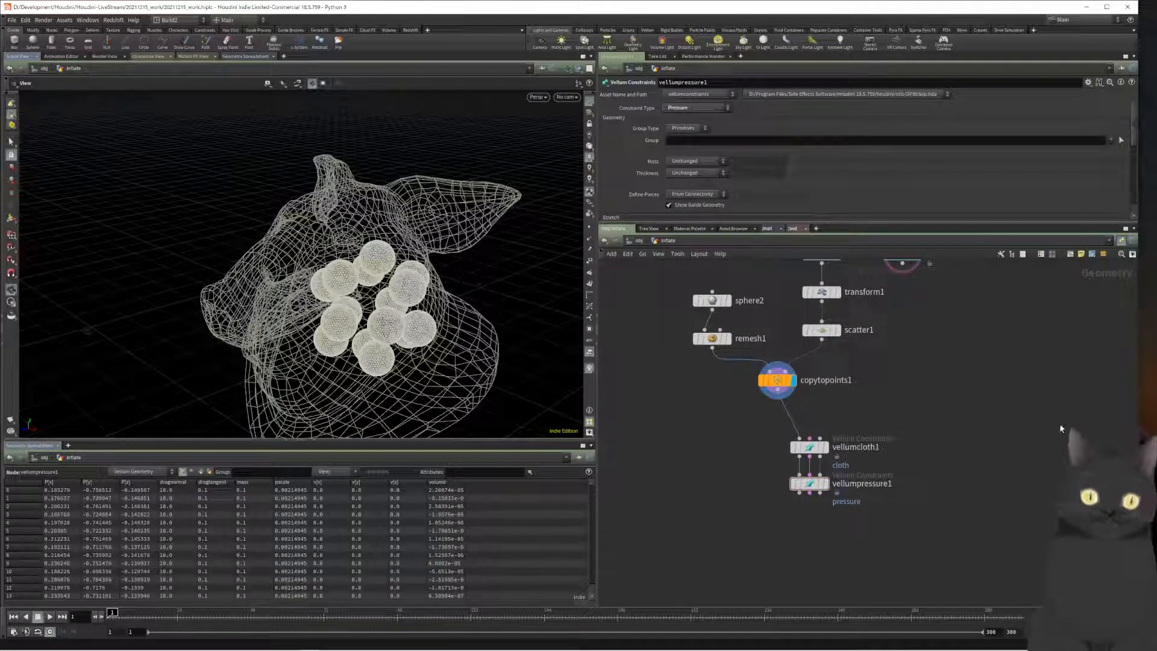
Step: Connect the pig head to the Vellum cloth node's third input, move it beside the Scatter node, and switch the network wires to curved style
middle_drag(945, 364, 949, 444)
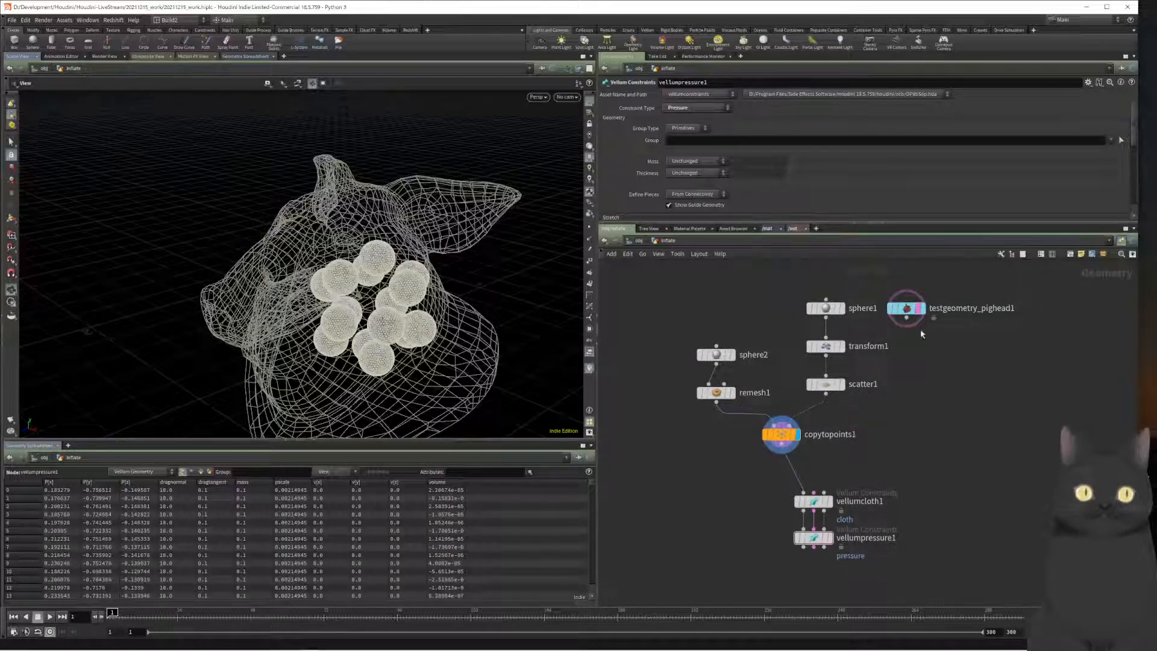
drag(907, 309, 842, 489)
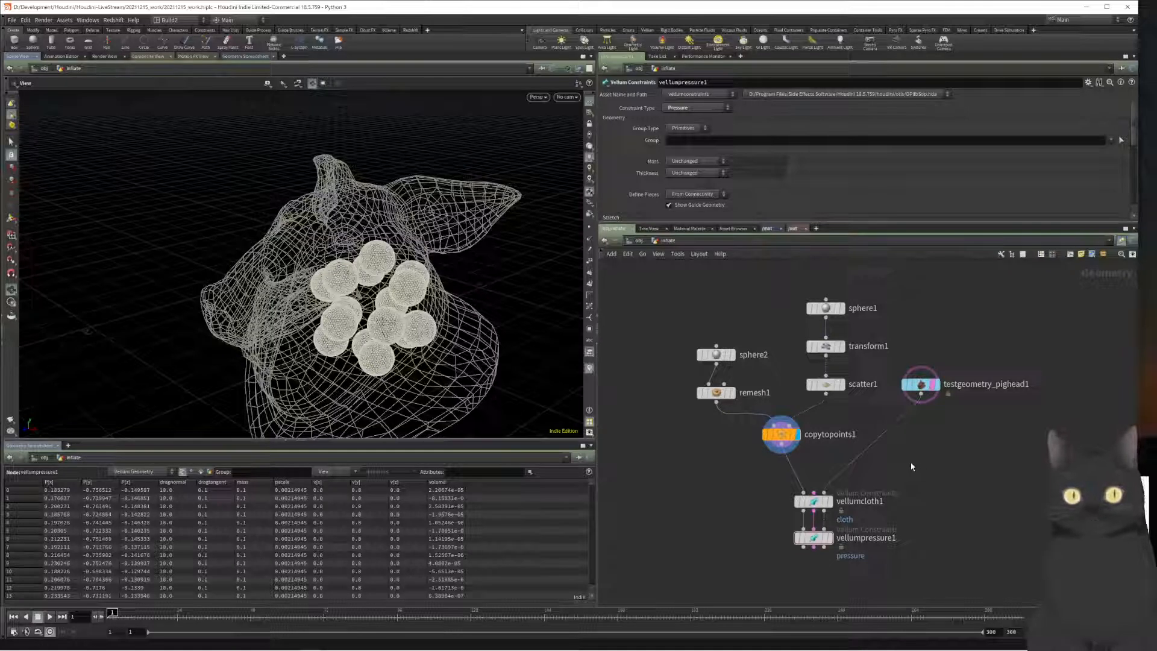
key(shift+s)
scroll(913, 435, up, 2)
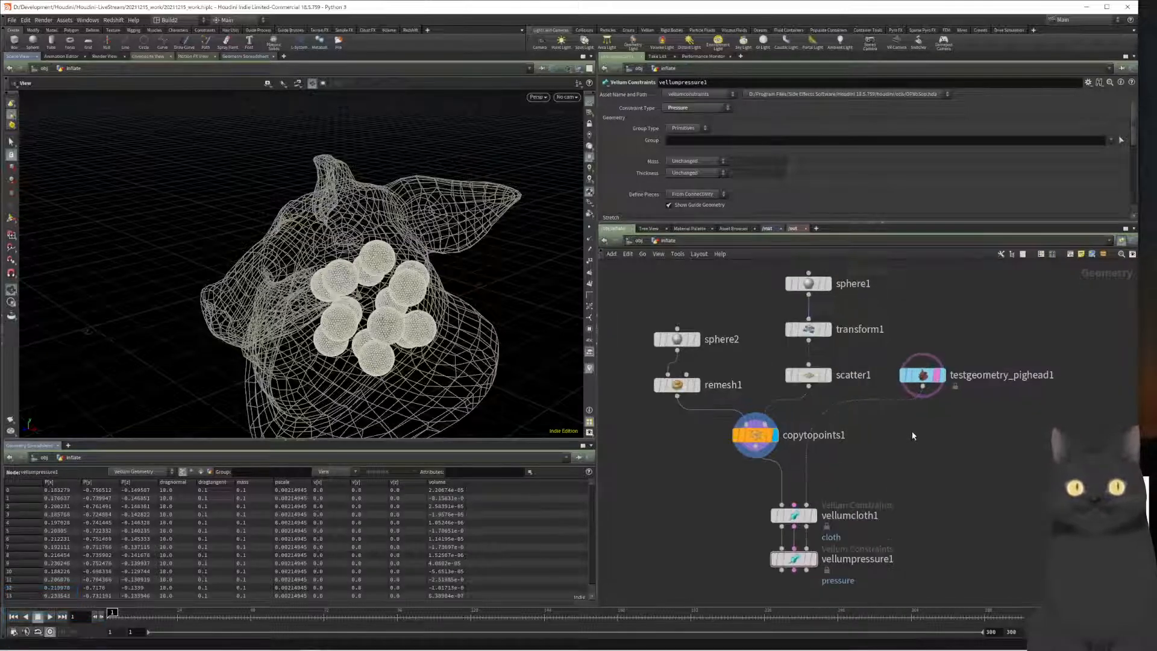
mouse_move(809, 505)
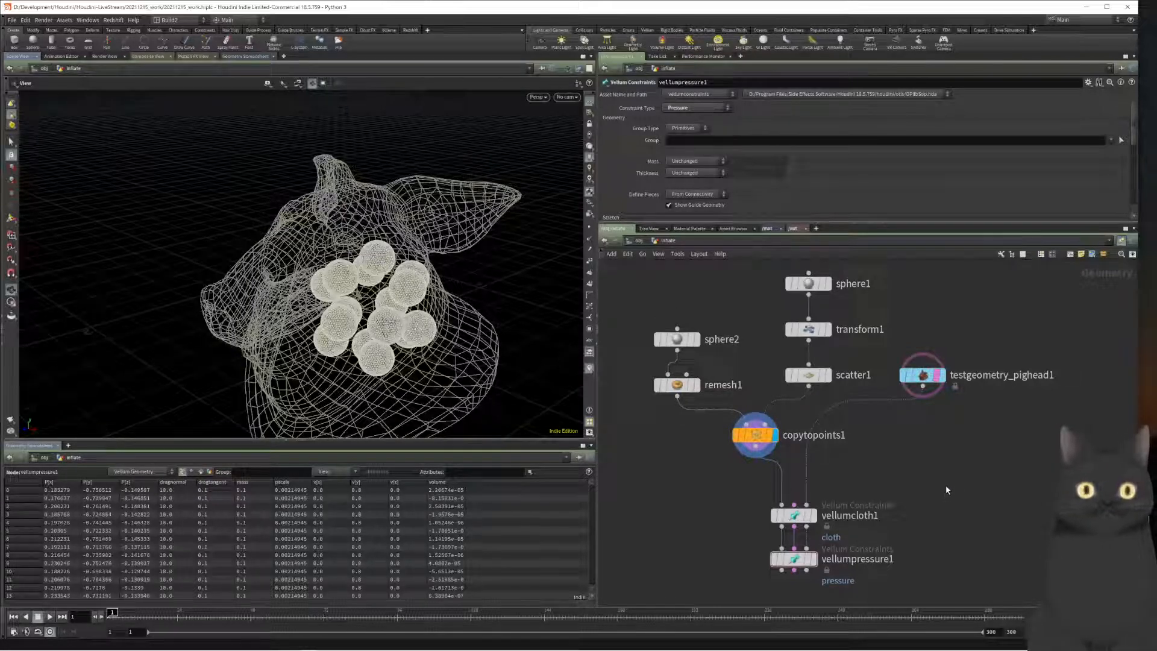
Step: Append a Vellum Solver to all three outputs of the pressure constraint and align it beneath that node
middle_drag(946, 486, 950, 431)
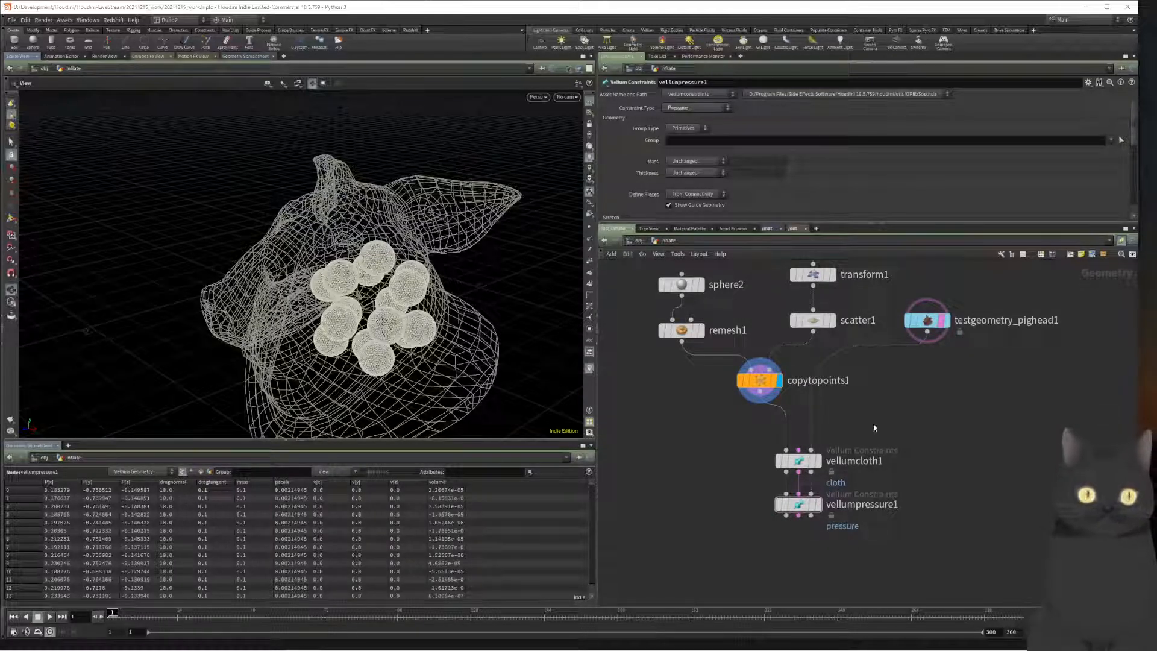
key(Tab)
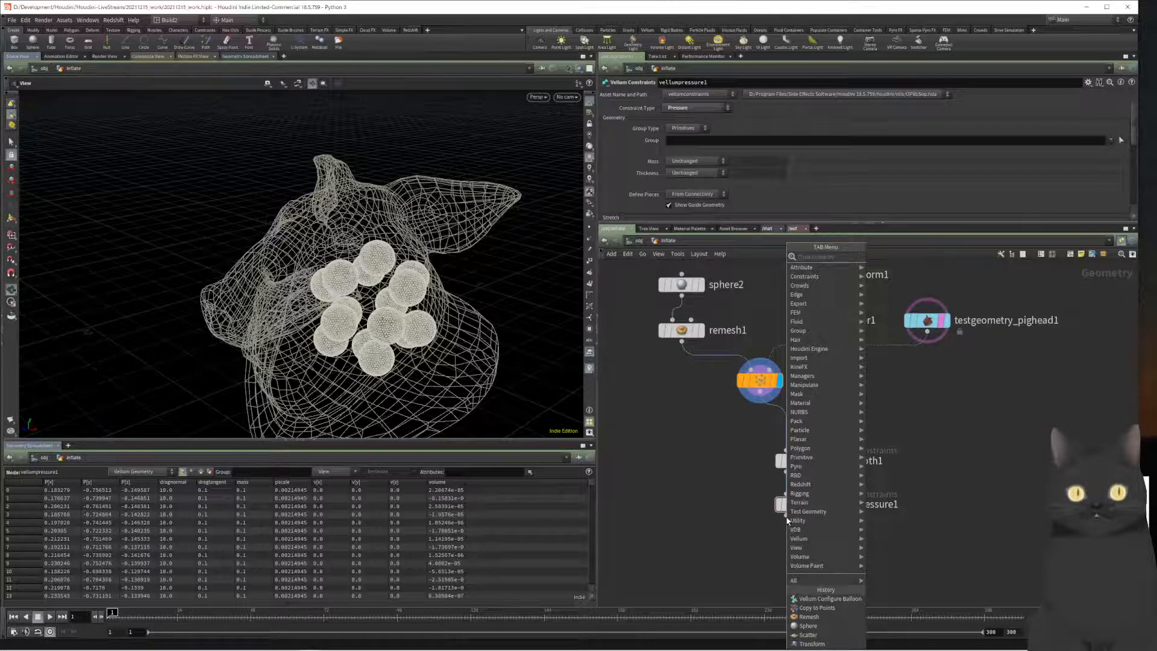
text(vellumso)
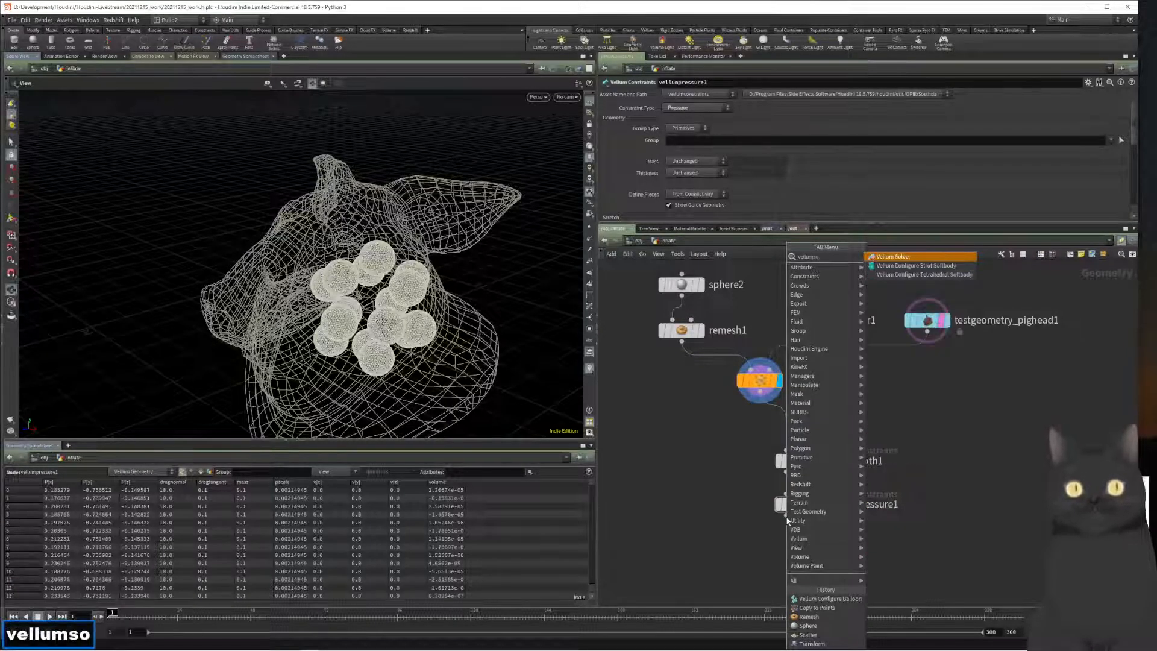
key(Return)
key(Return)
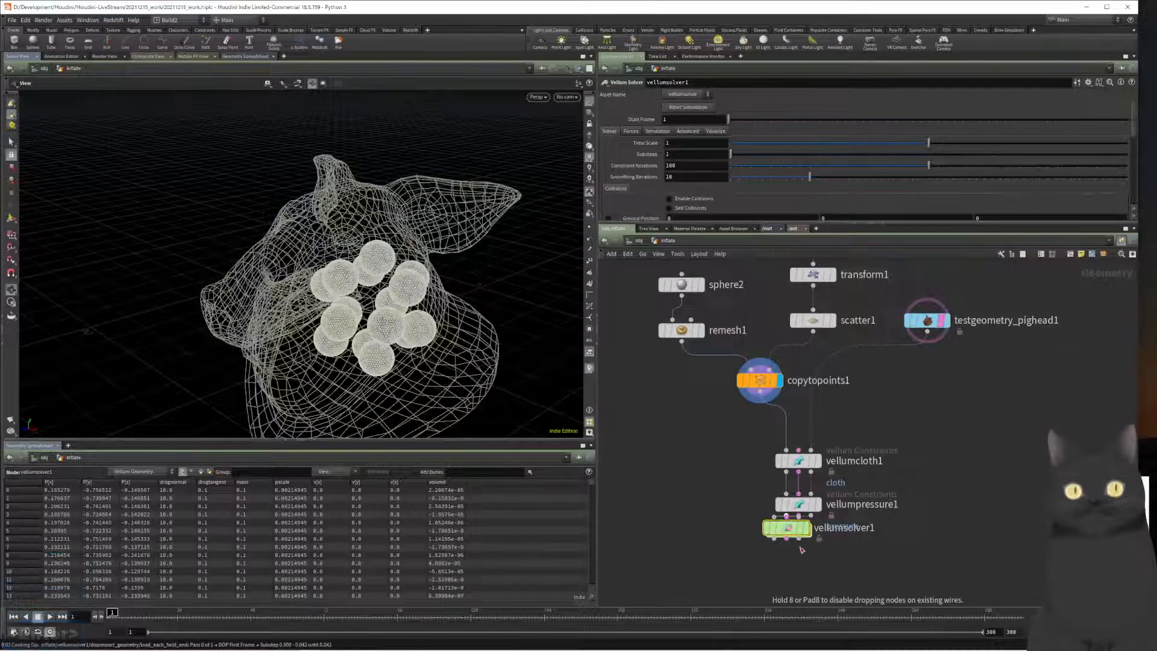
click(801, 550)
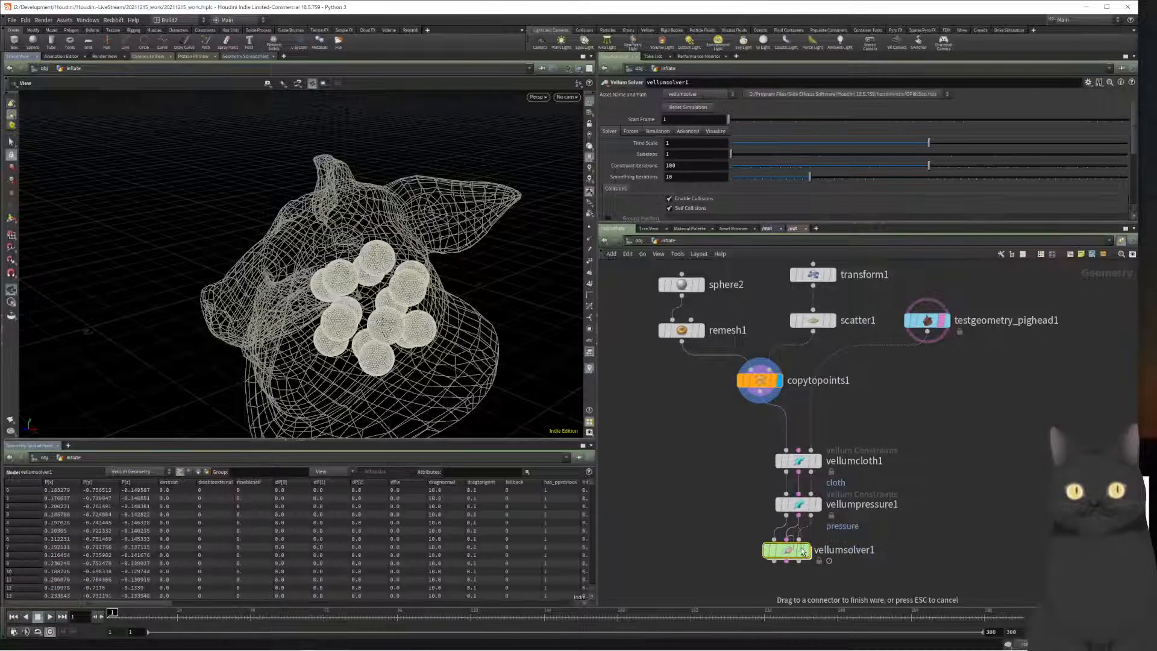
key(Escape)
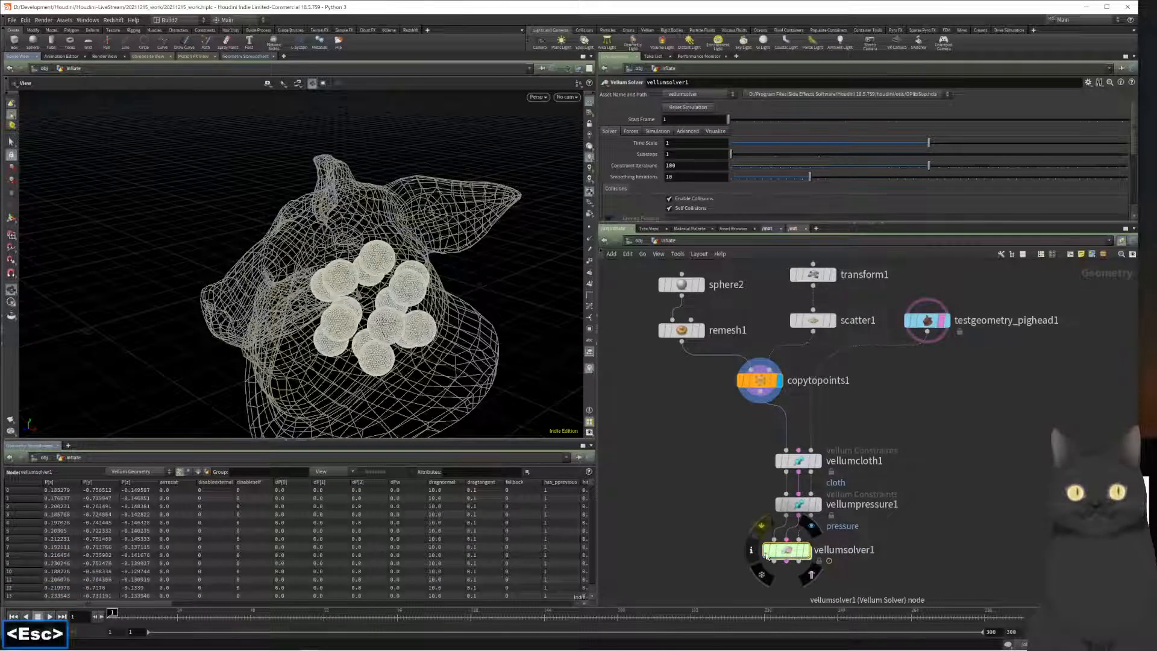
drag(782, 551, 793, 550)
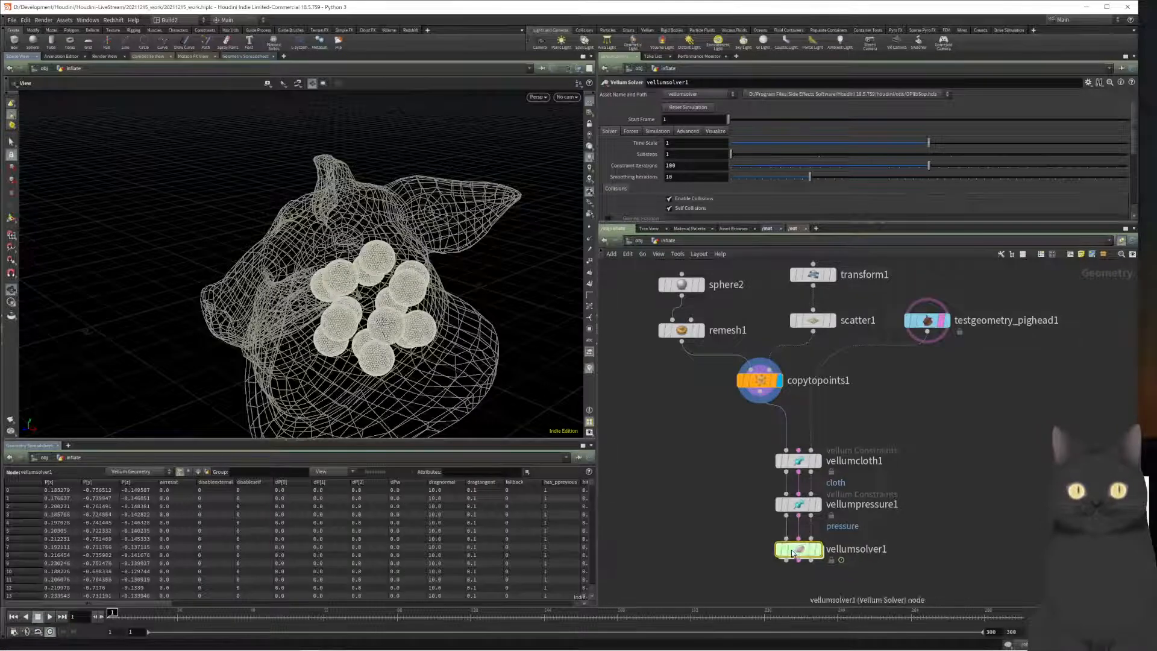
Step: Set the Vellum Solver's Y gravity to 0 in its force settings
mouse_move(792, 553)
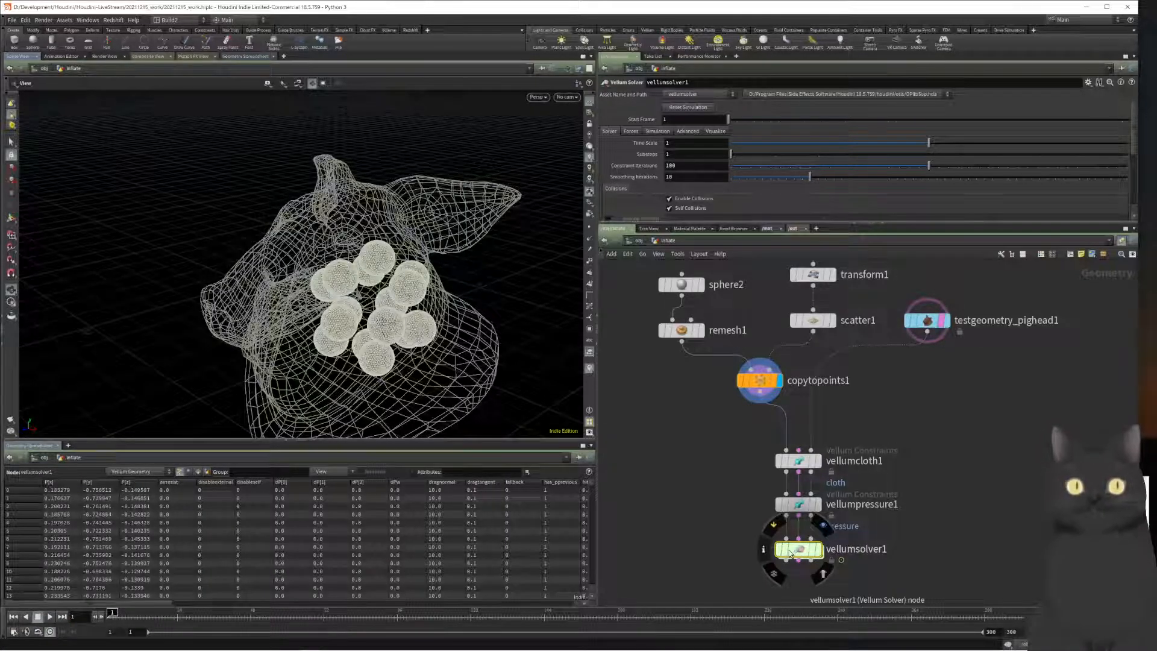
middle_drag(953, 519, 942, 434)
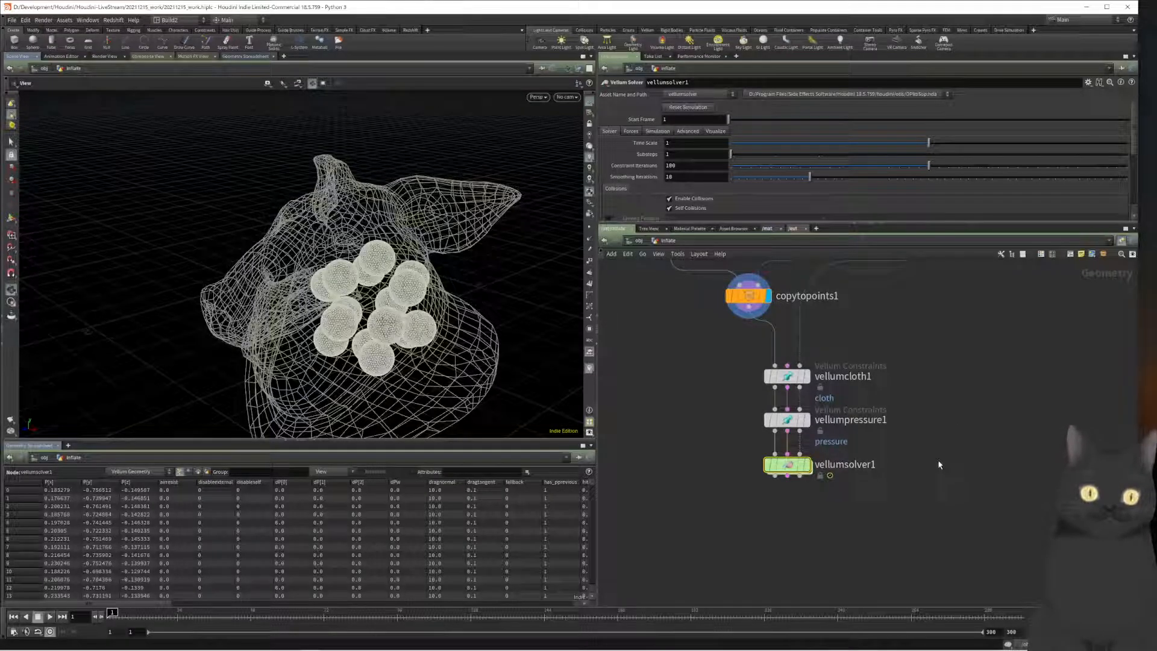
click(630, 131)
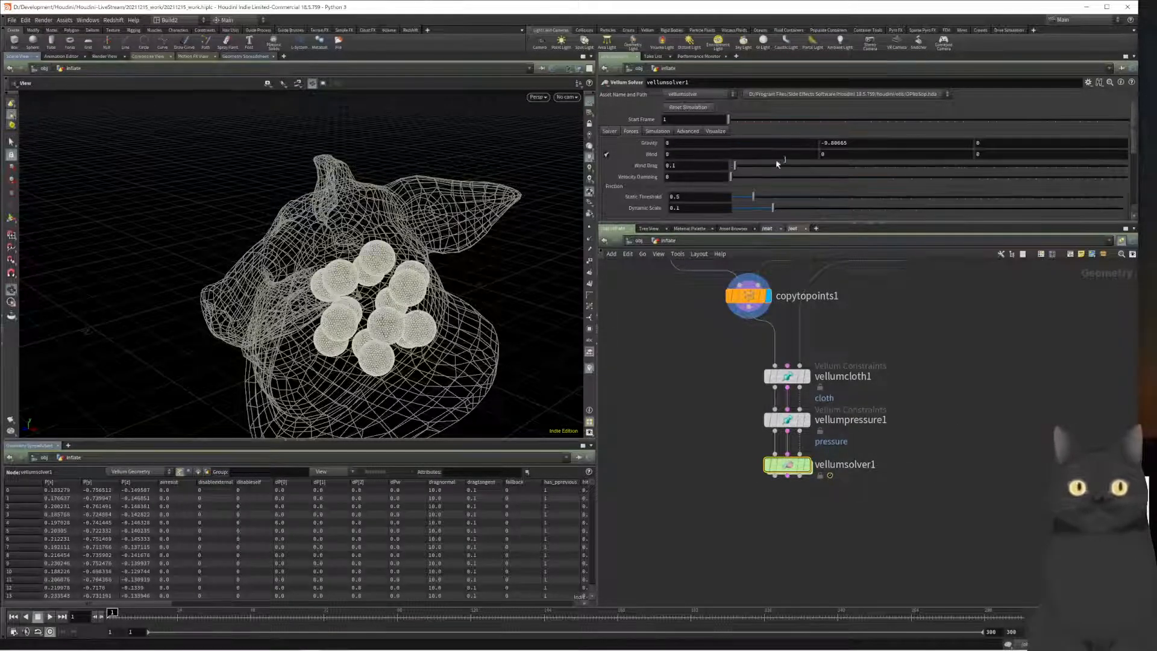
double_click(854, 143)
text(0)
key(Return)
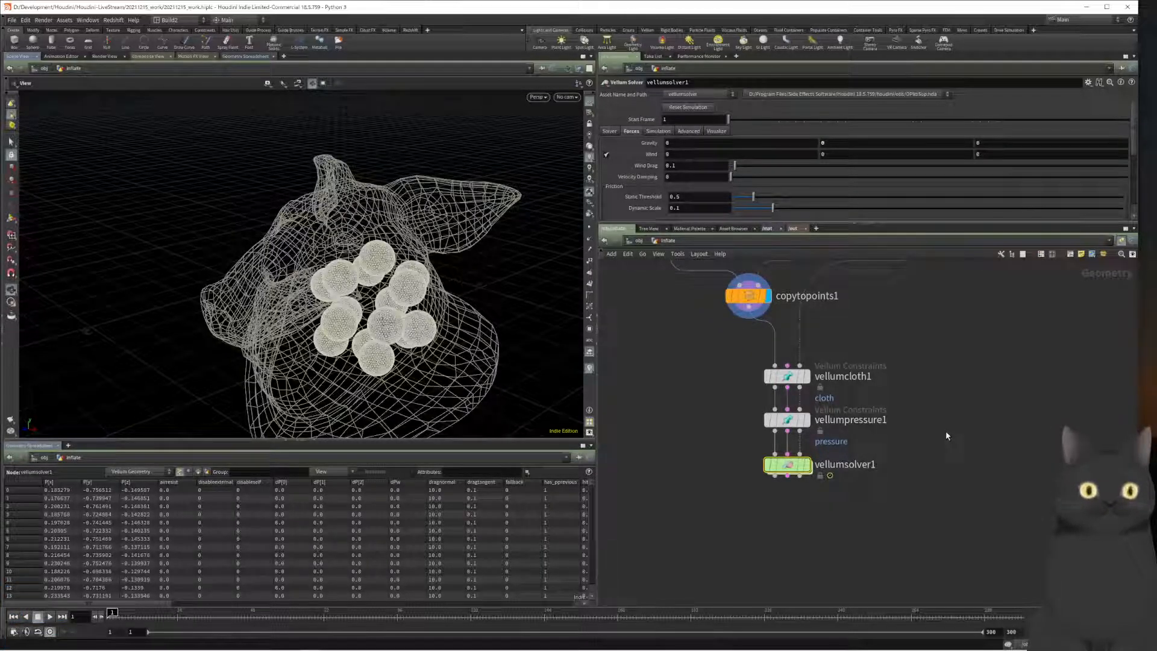
Step: Examine the Vellum cloth constraint's mass, thickness, edge length scale and drag settings, including the available mass and thickness modes
middle_drag(946, 426, 940, 465)
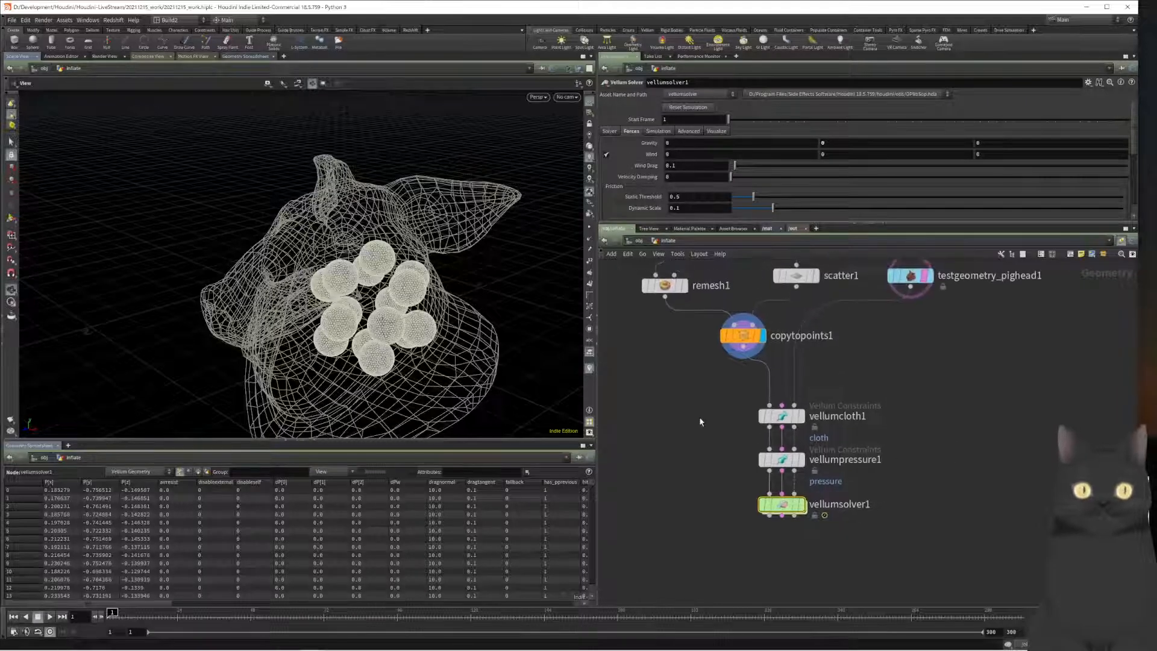
click(801, 418)
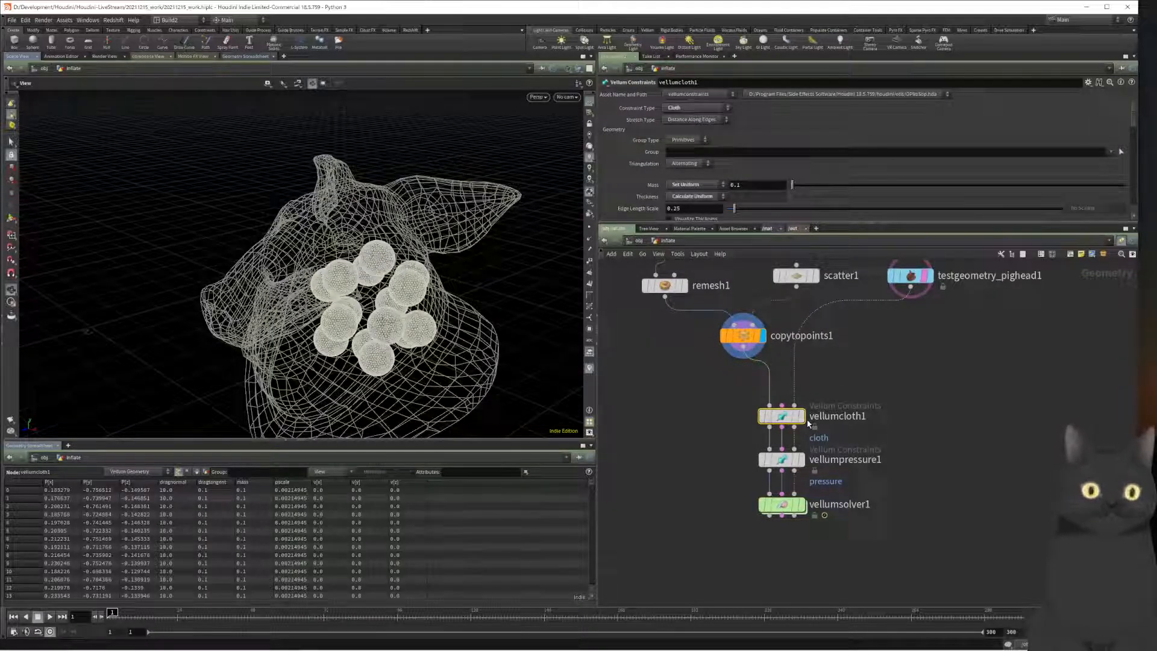
mouse_move(804, 423)
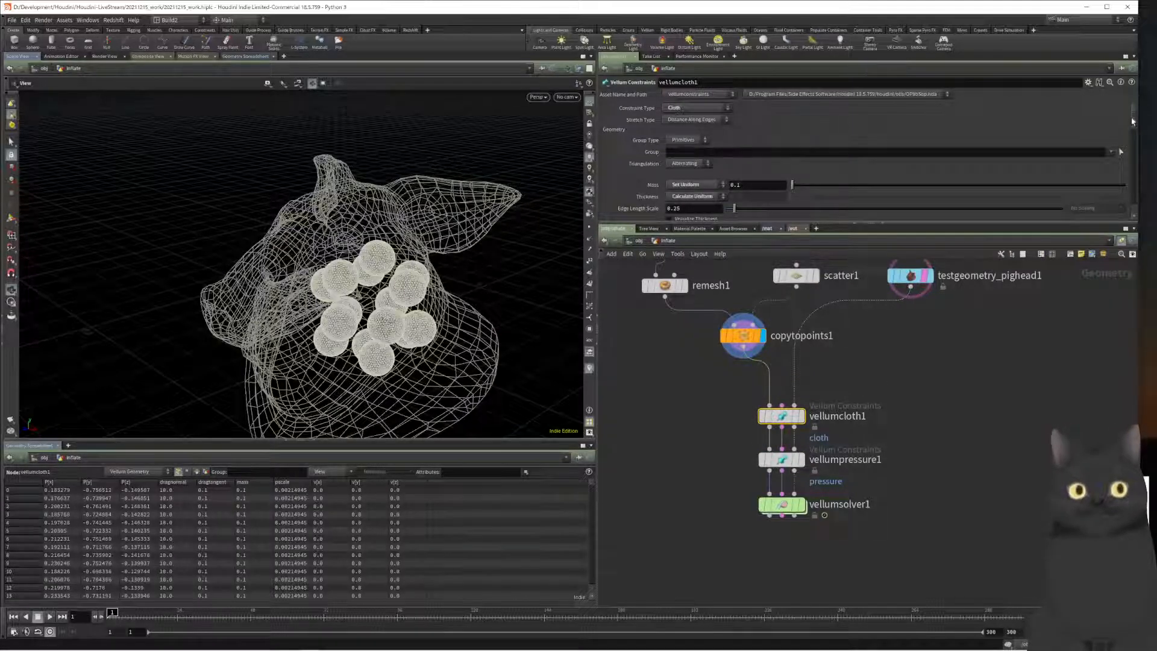
scroll(1132, 122, down, 3)
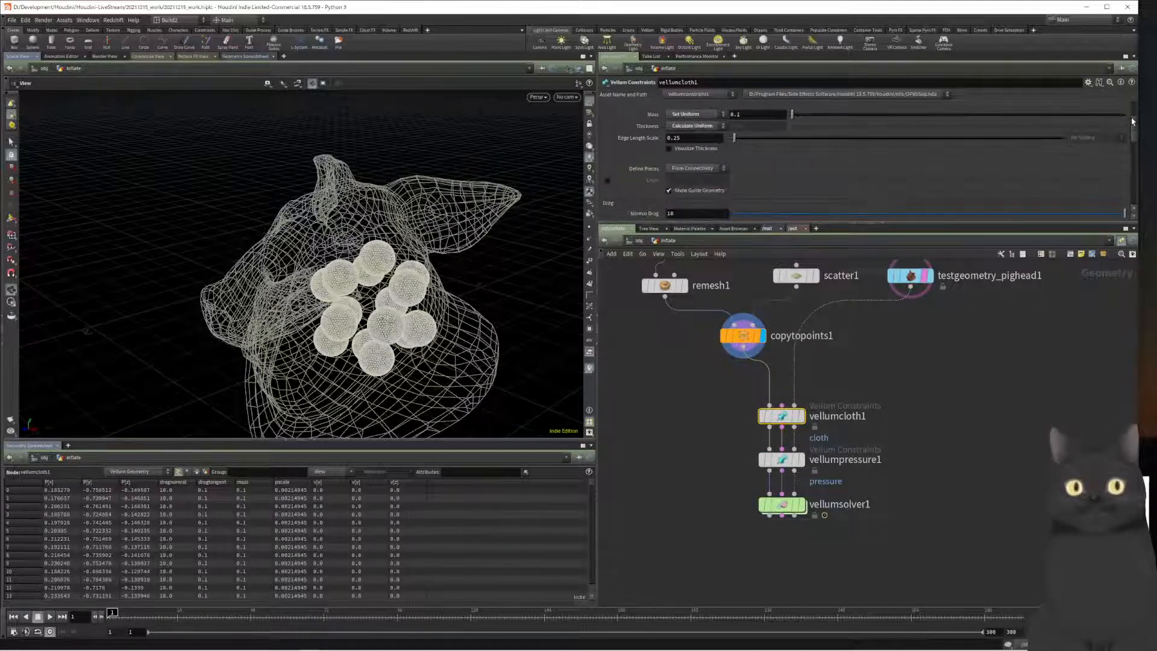
scroll(1132, 122, down, 2)
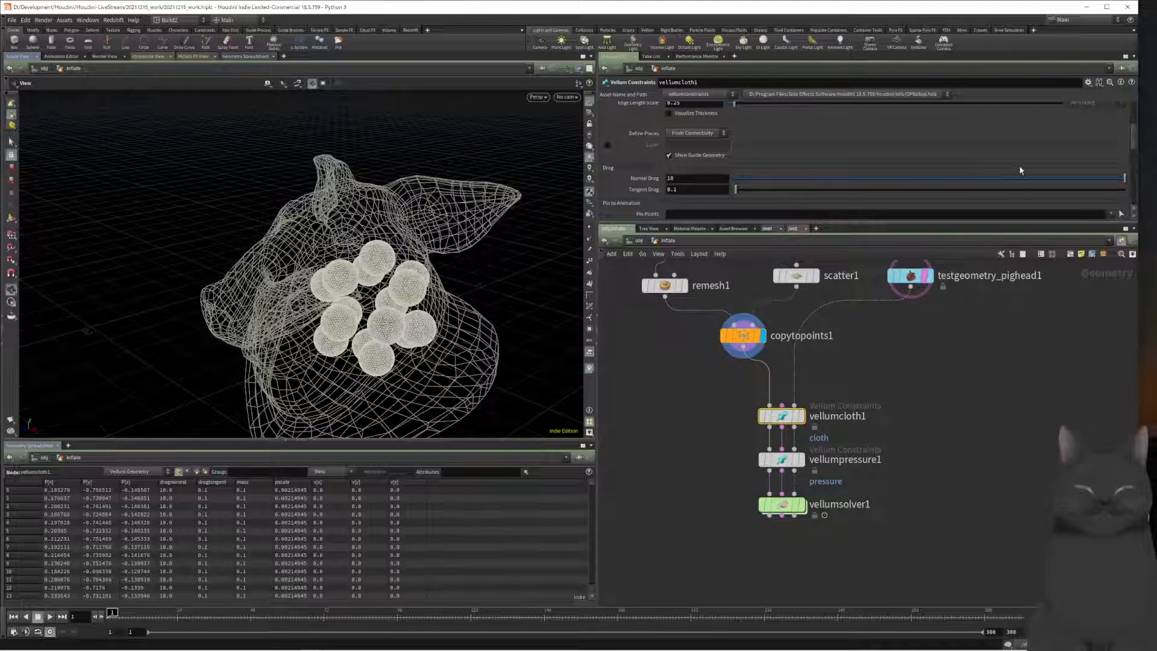
scroll(1022, 168, up, 5)
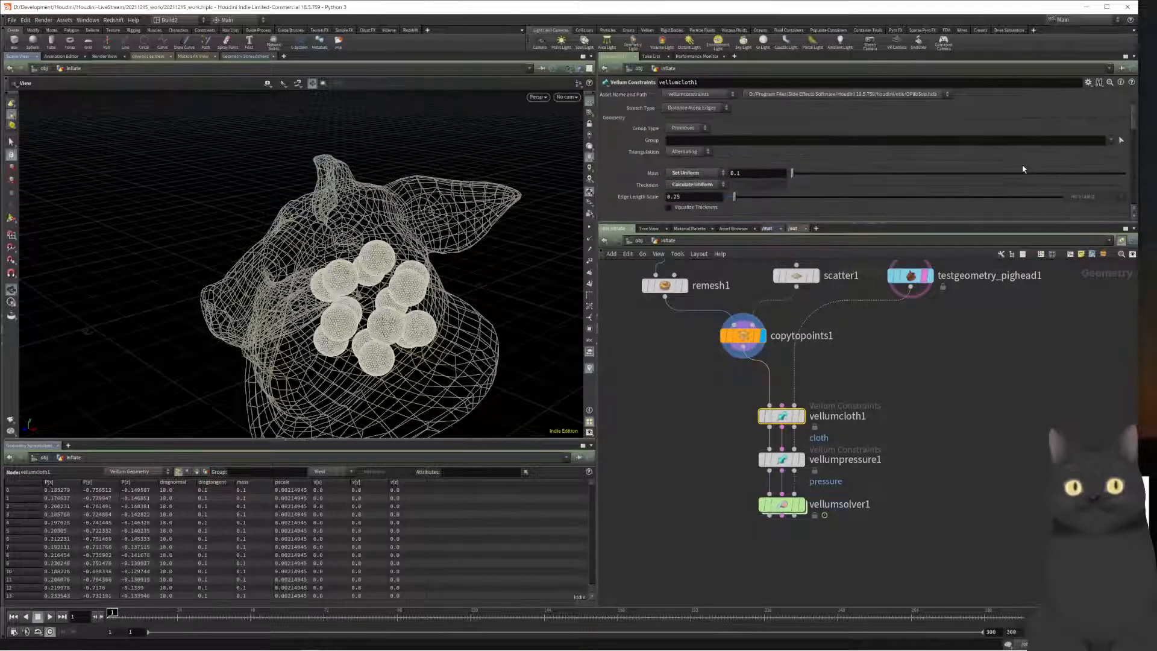
scroll(667, 202, down, 1)
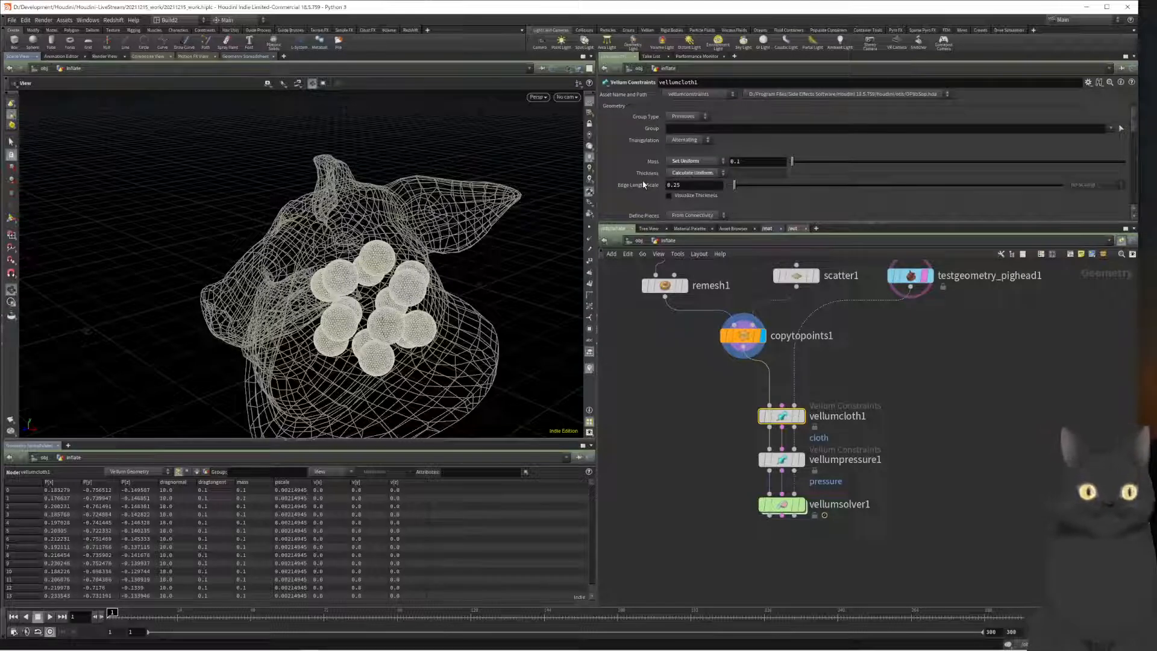
scroll(643, 185, up, 2)
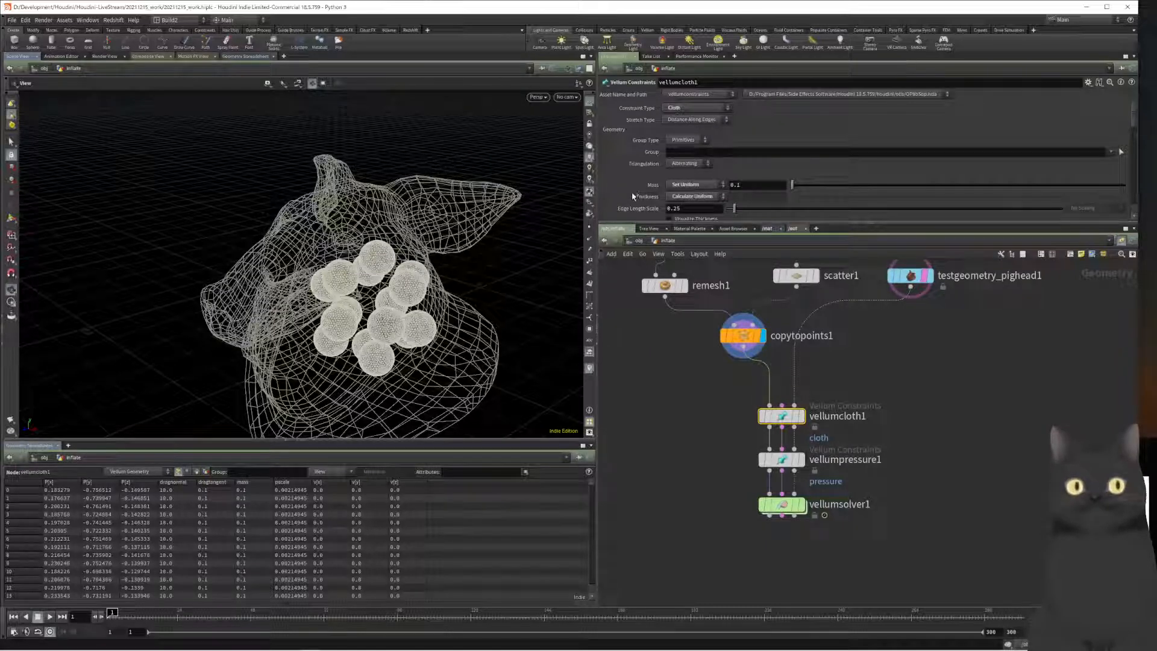
click(681, 186)
click(681, 189)
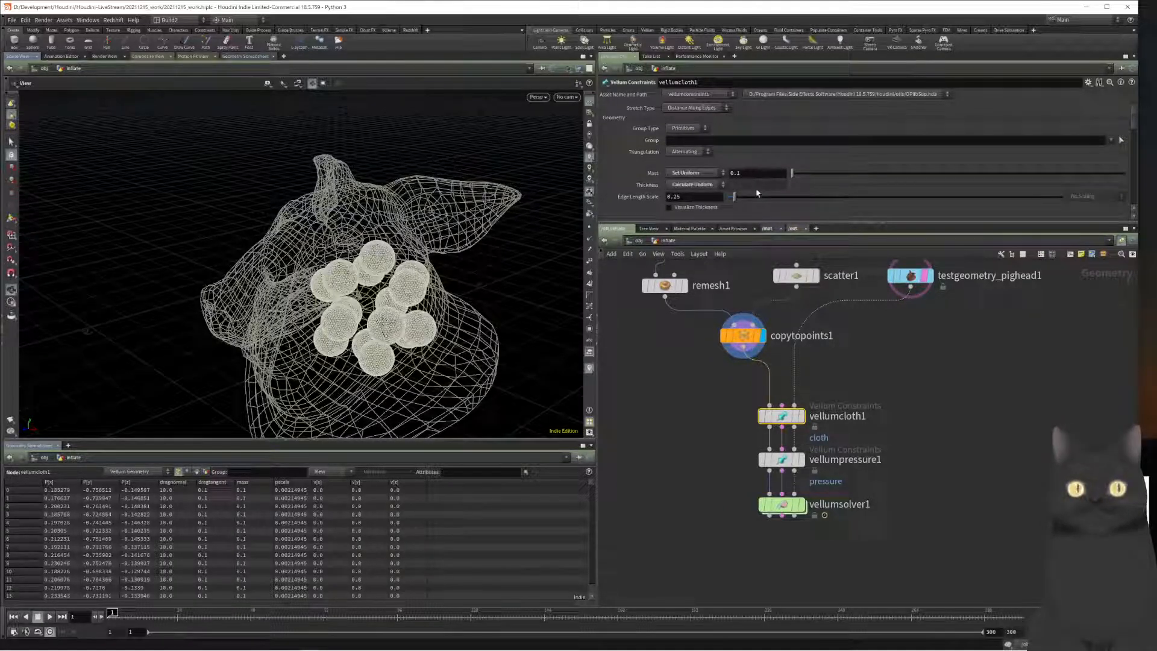
click(700, 186)
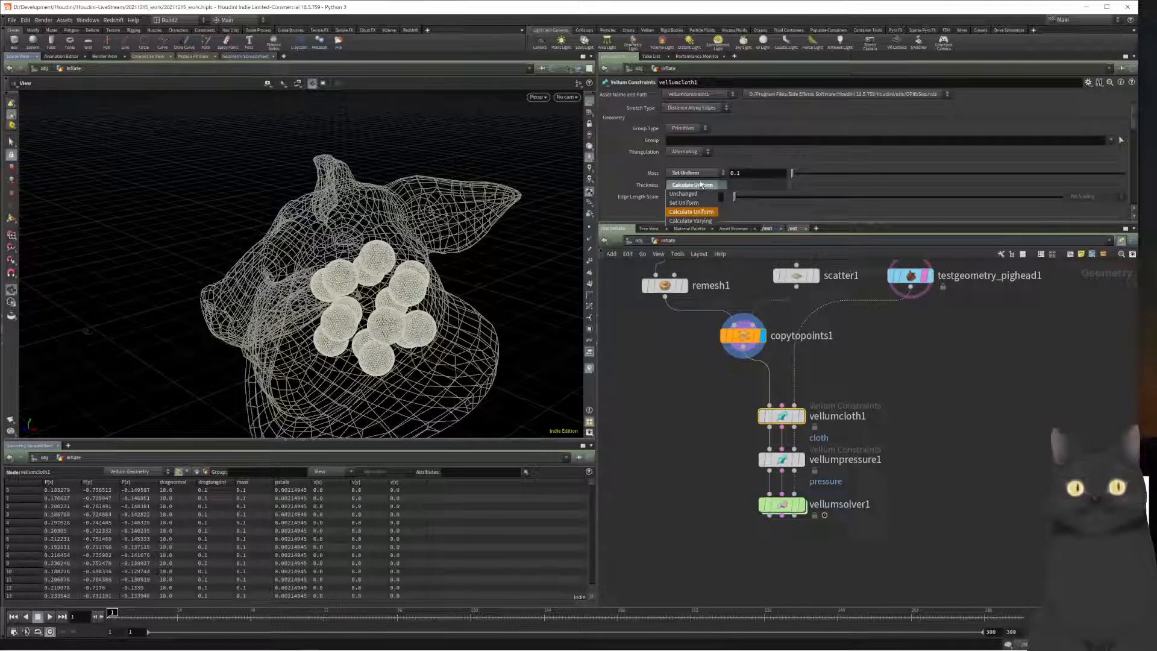
click(698, 186)
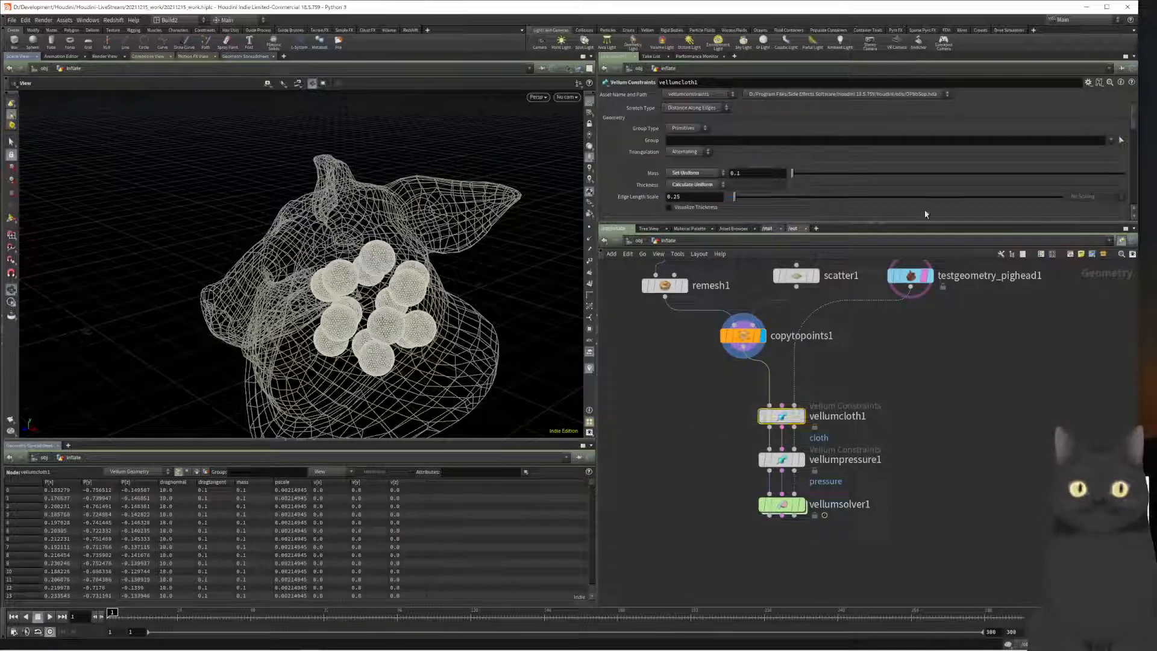
Step: Switch the Vellum cloth constraint's thickness mode to Set Uniform and set the thickness to 0.0005
click(695, 185)
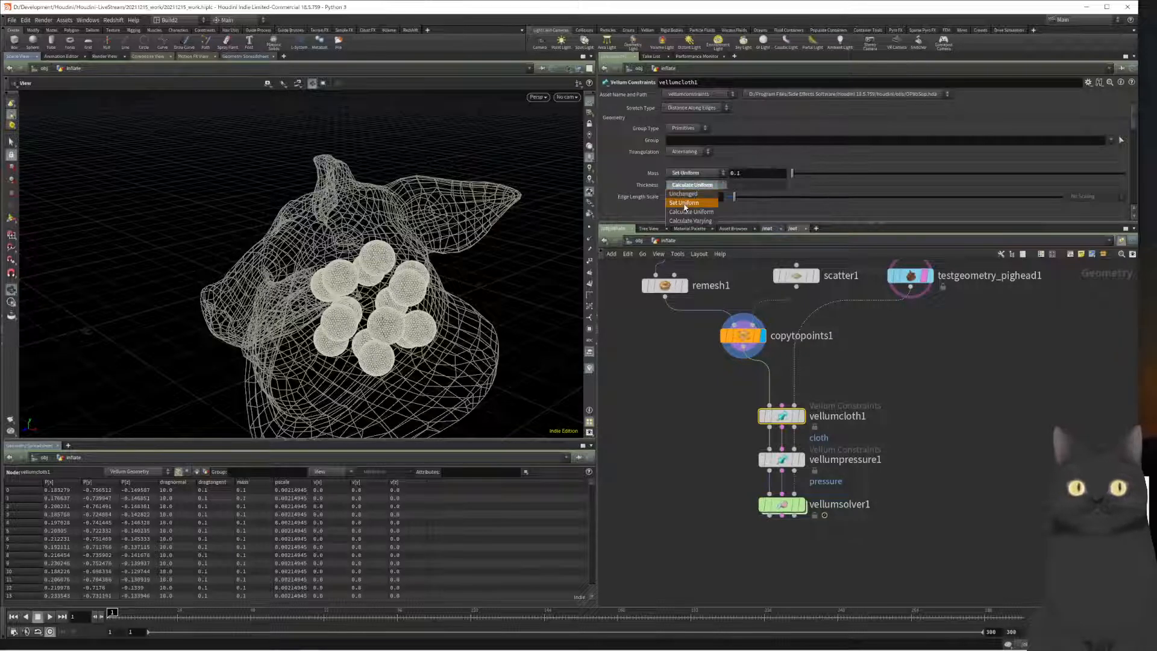
click(690, 194)
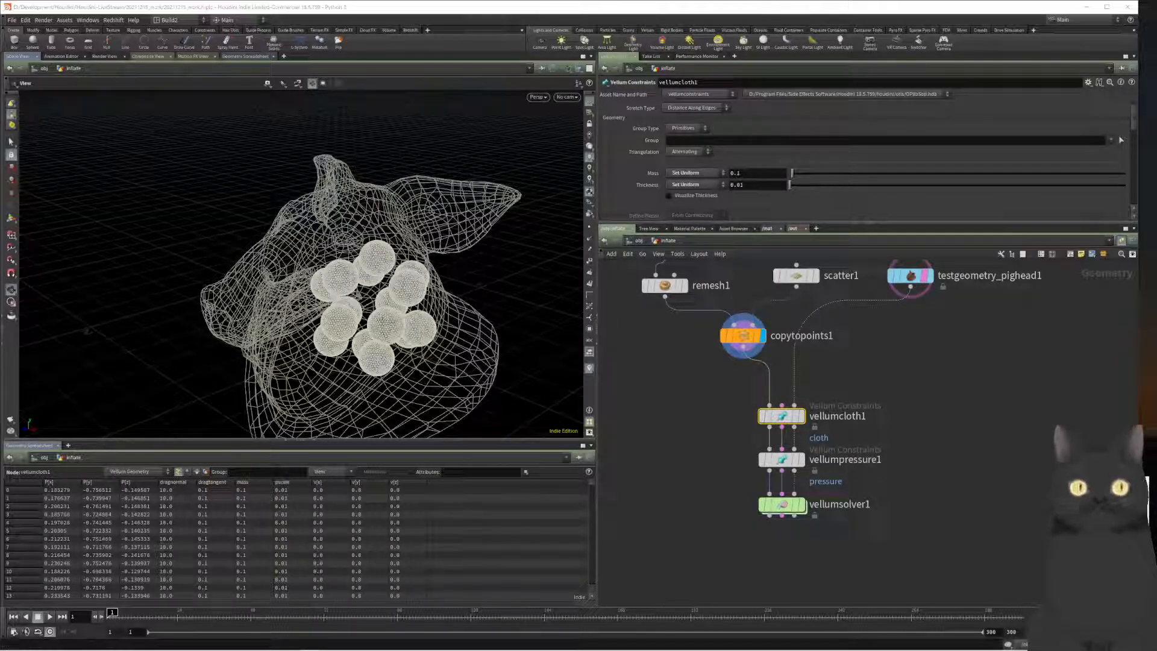
click(775, 185)
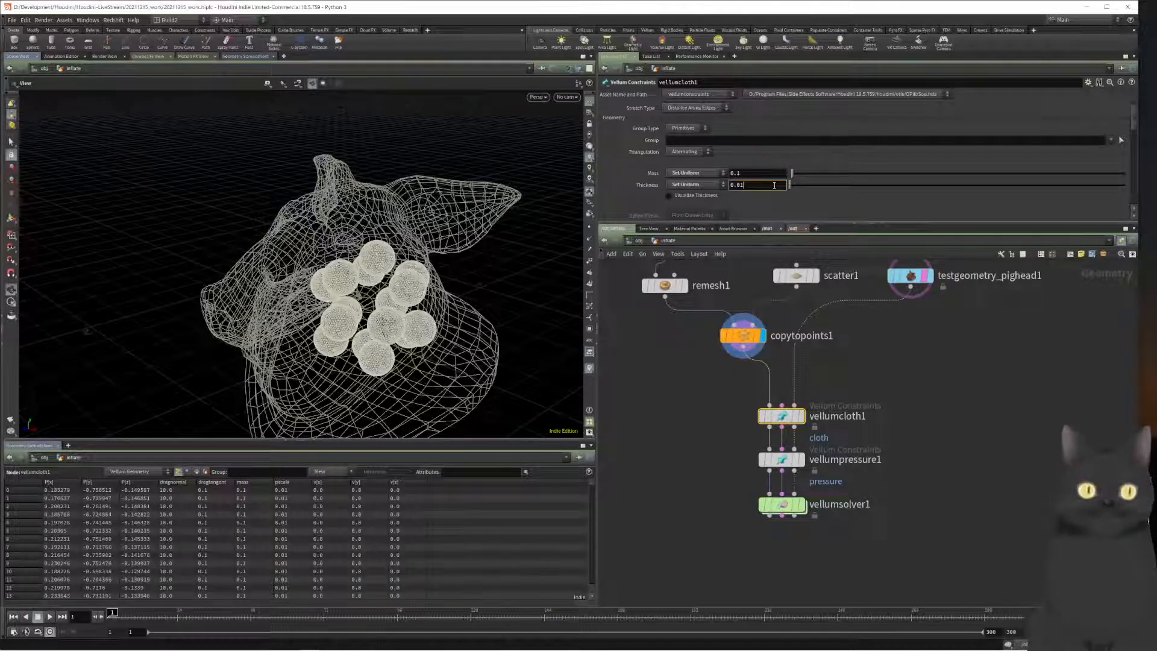
key(Left)
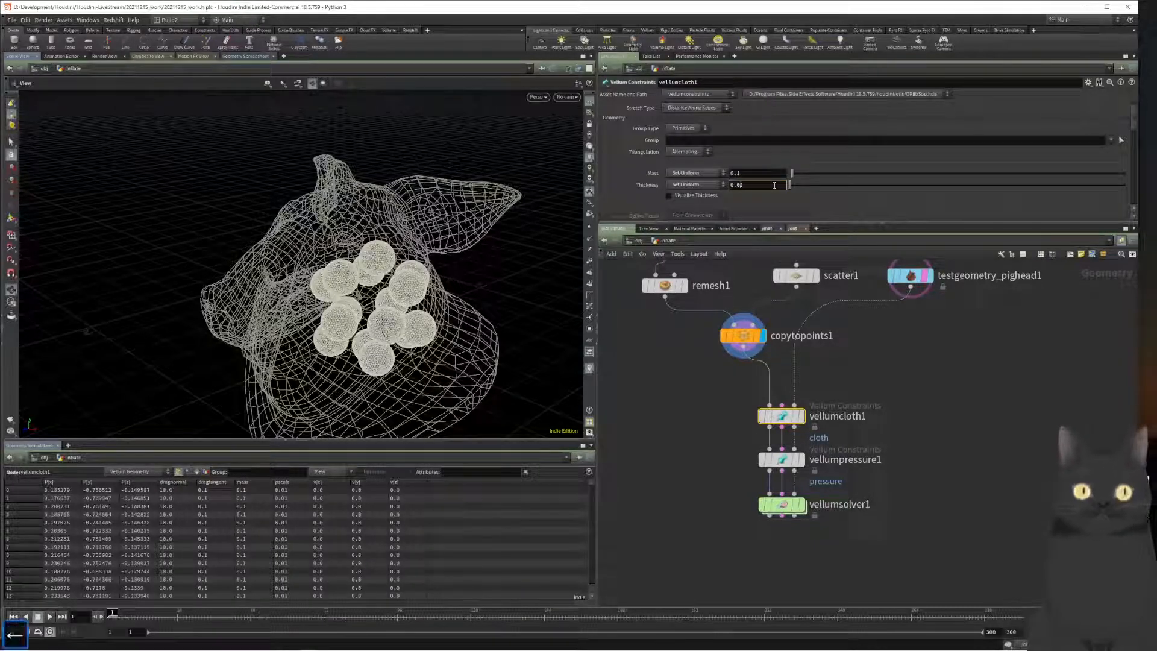
text(000)
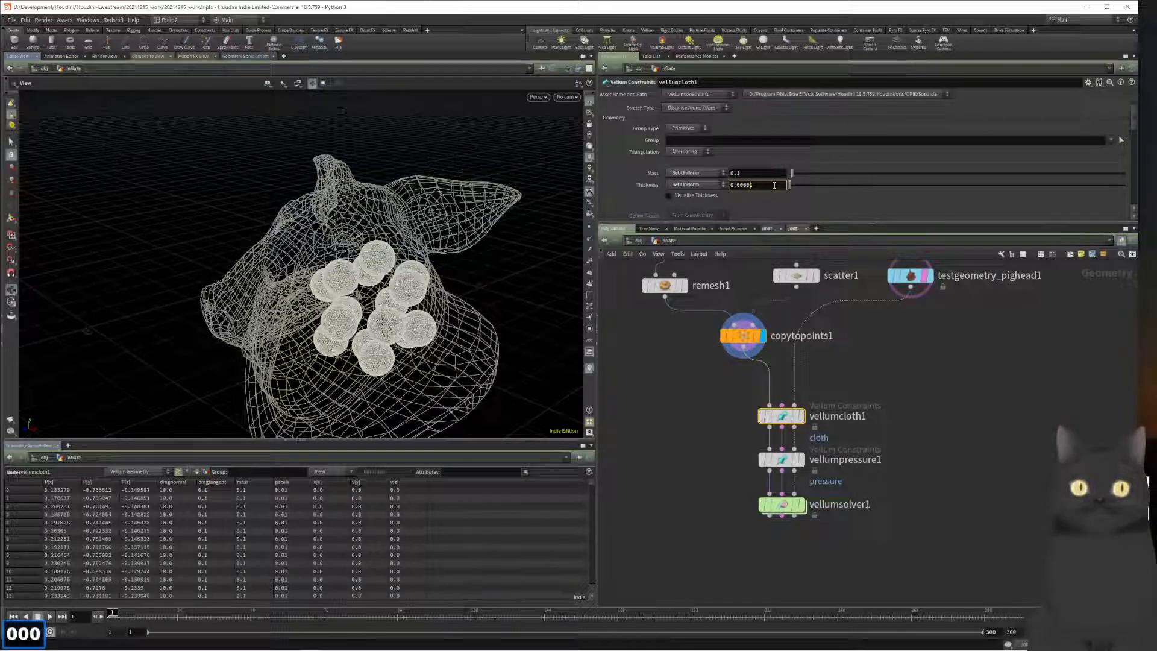
key(BackSpace)
text(5)
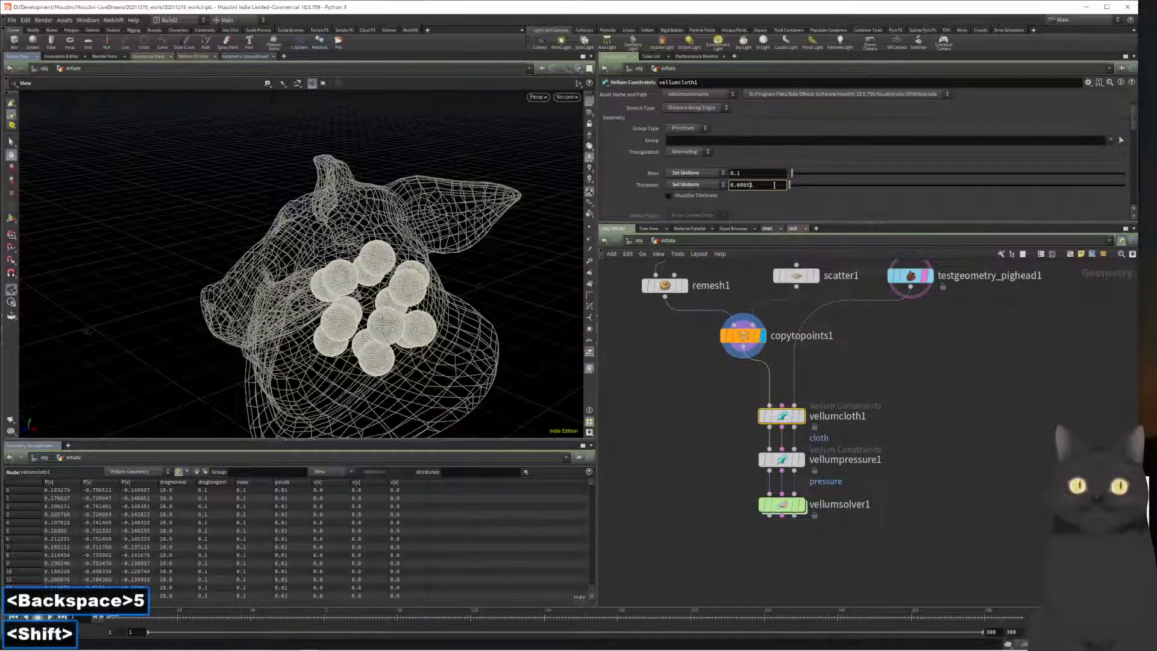
key(shift+Right)
key(Delete)
key(Return)
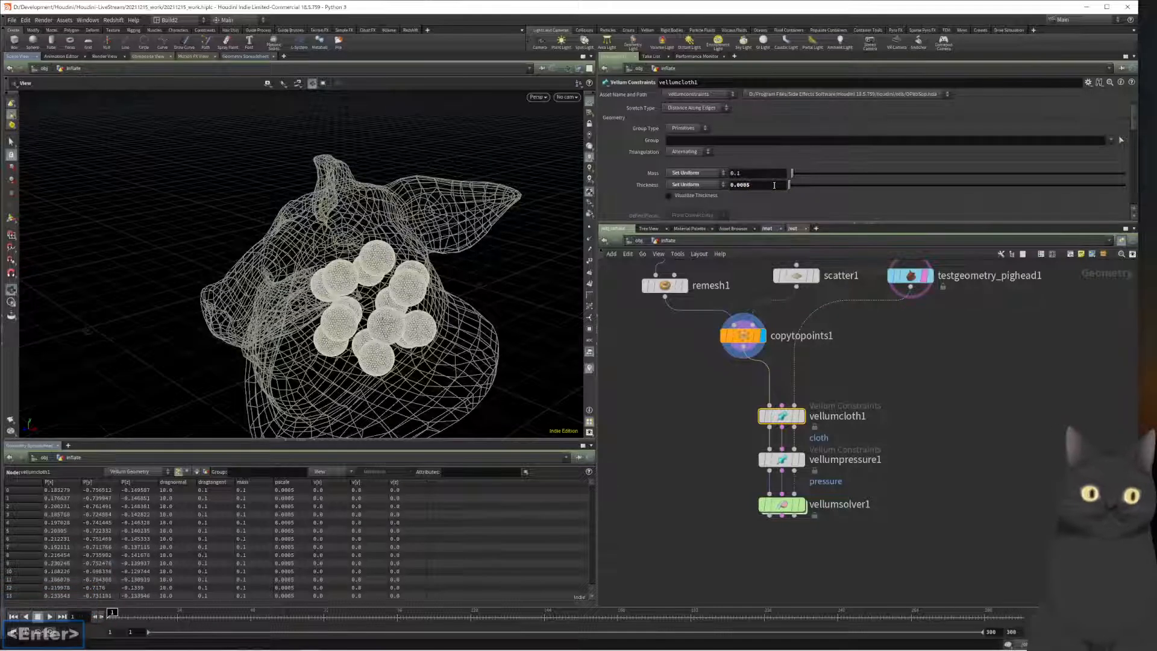
Step: Set the stretch stiffness multiplier of the Vellum cloth constraint to 1
scroll(1137, 174, down, 3)
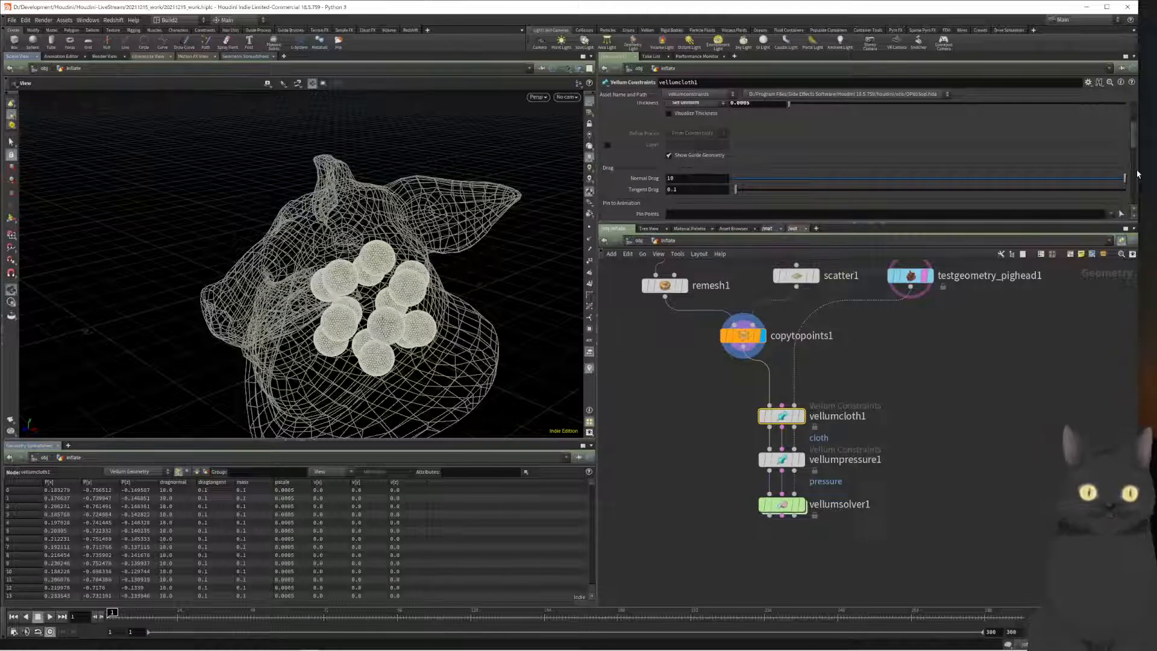
scroll(1137, 174, down, 3)
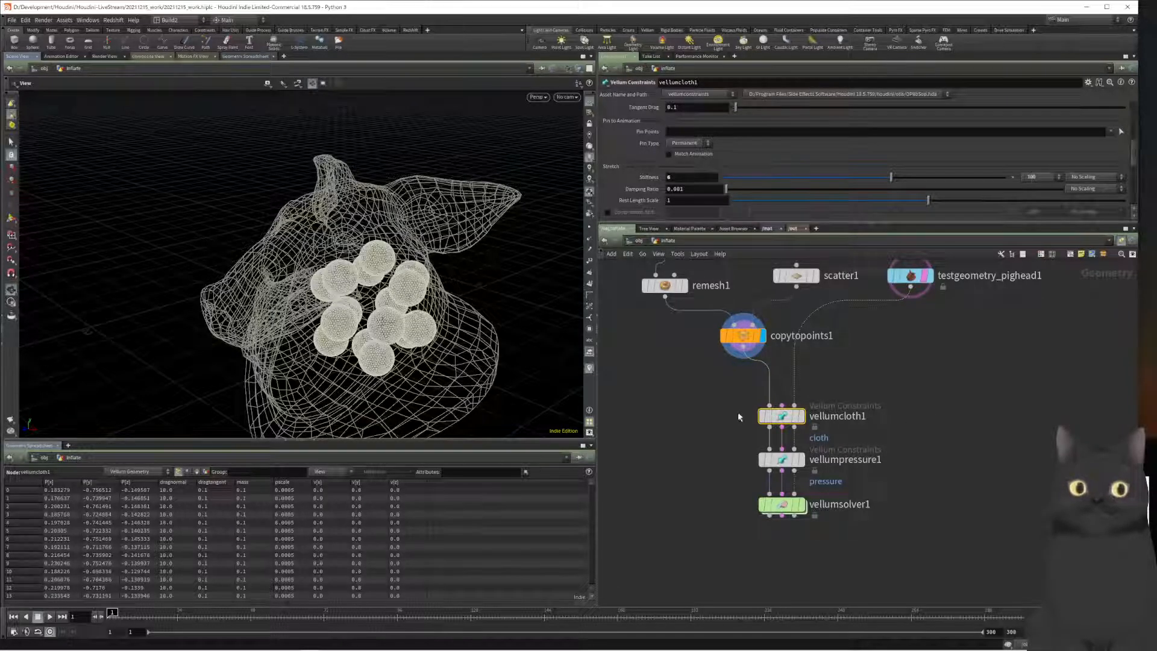
mouse_move(782, 423)
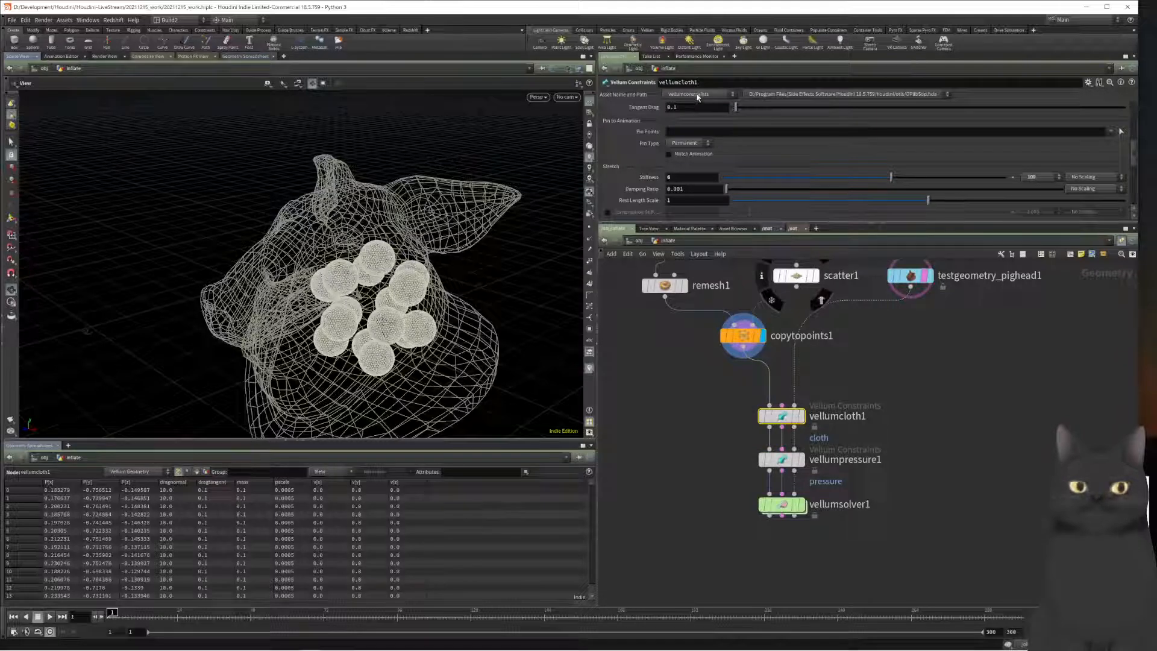
click(689, 96)
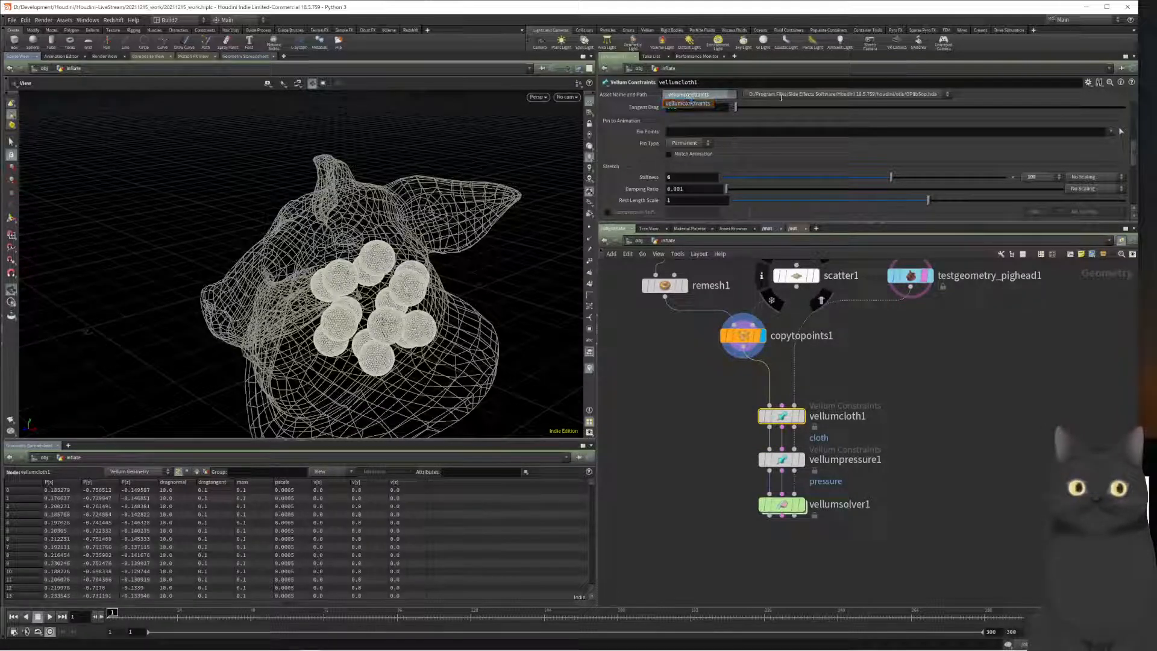
click(685, 378)
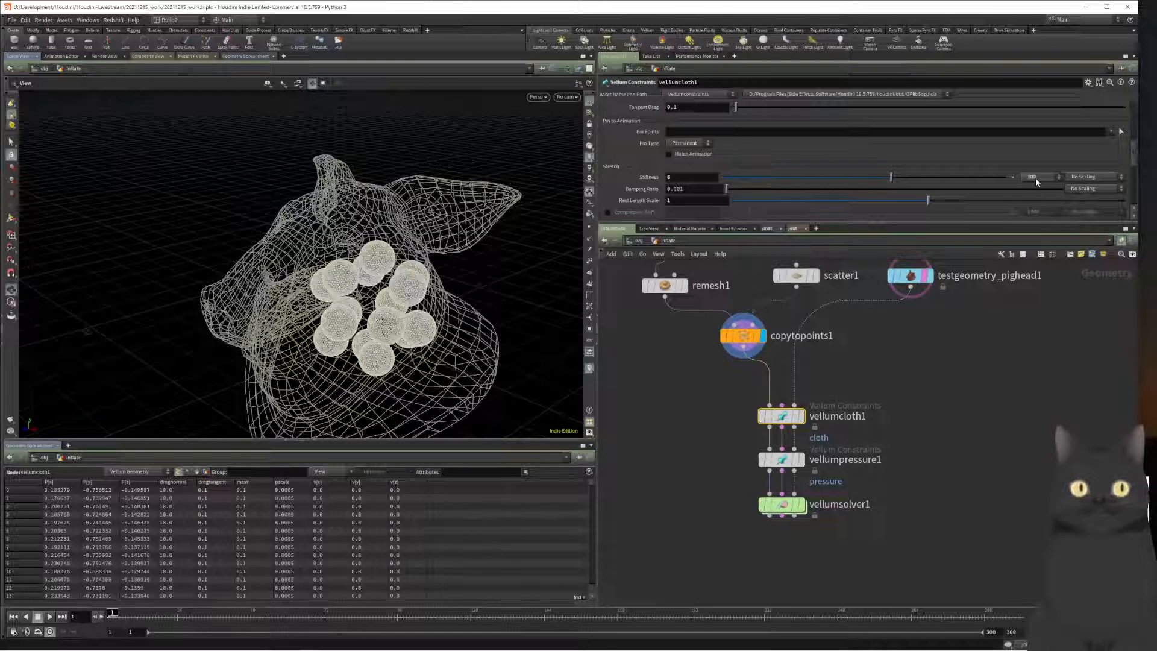
click(1033, 179)
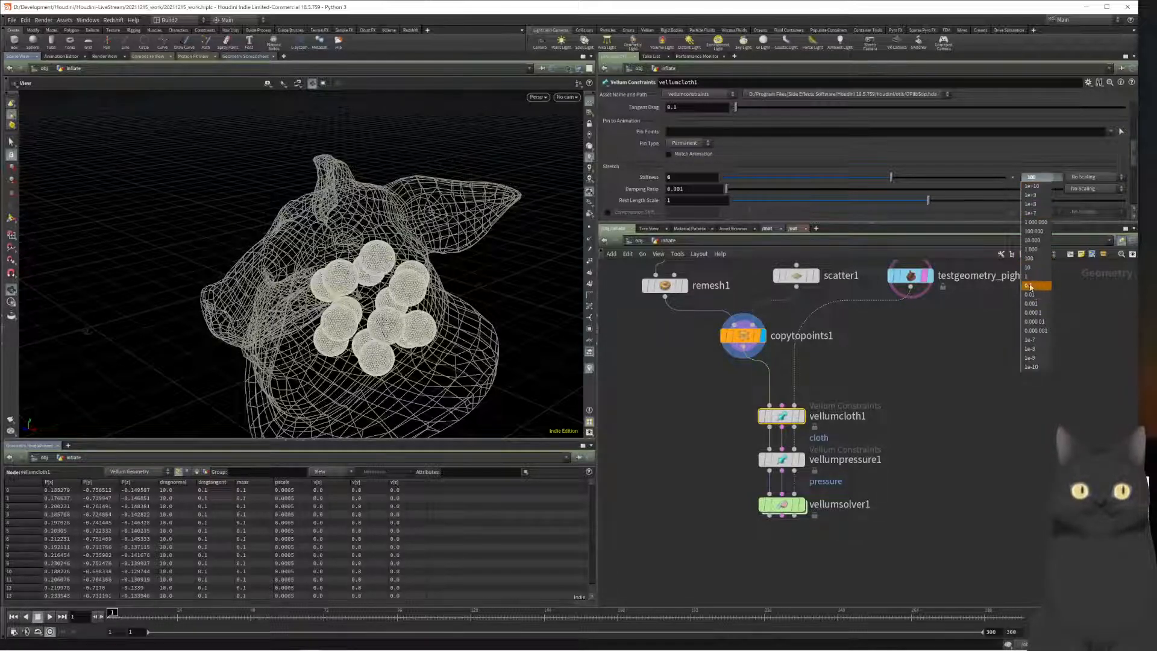
click(1029, 279)
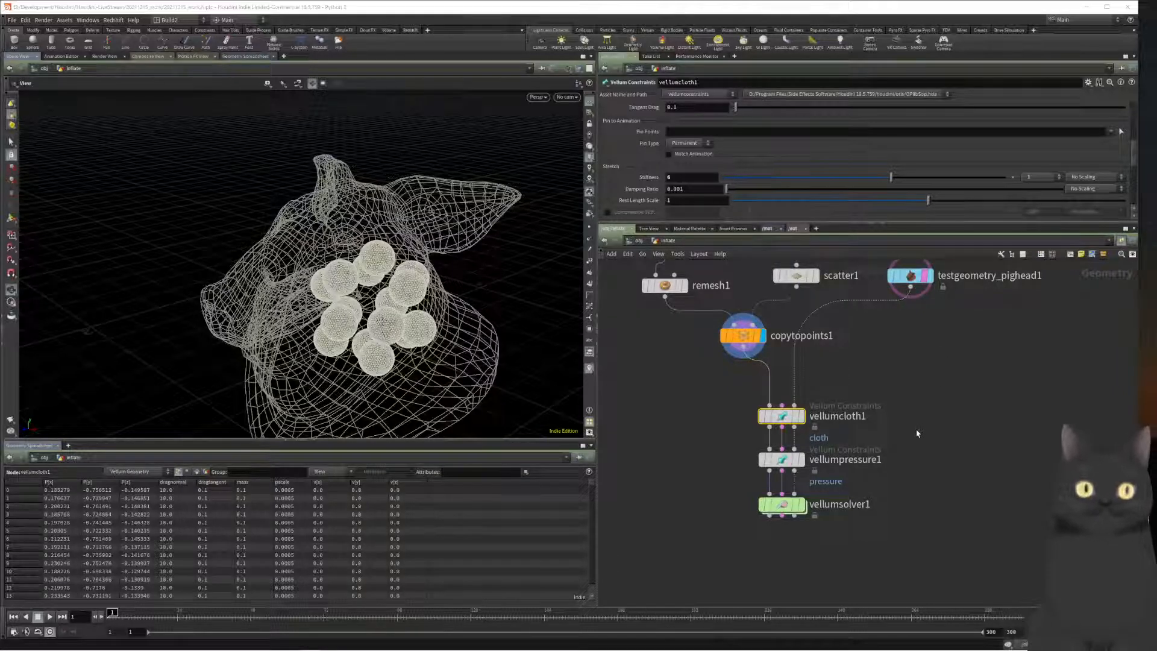
scroll(917, 432, down, 2)
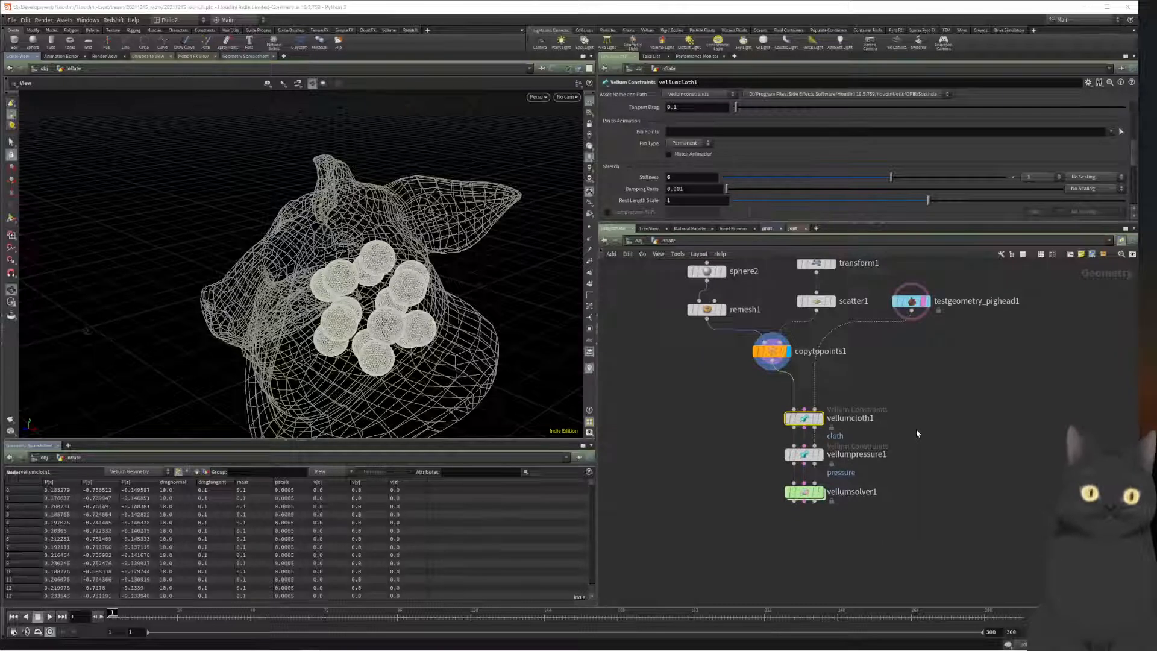
scroll(806, 148, down, 1)
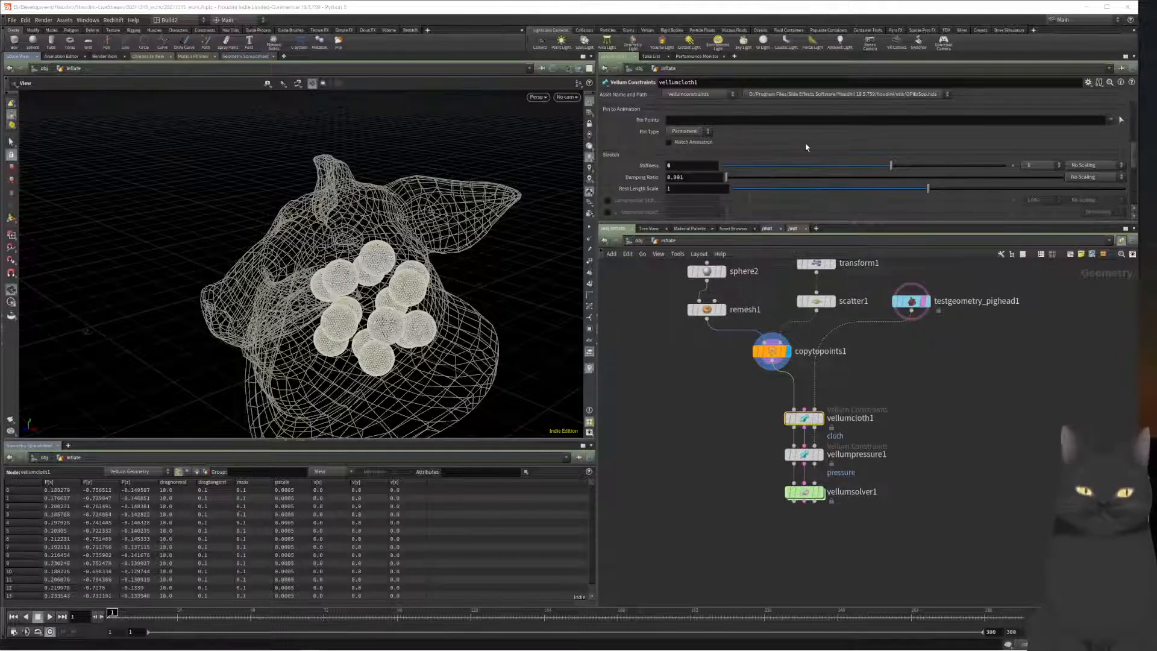
Step: Set the stretch stiffness multiplier of the Vellum pressure constraint to 1
click(804, 454)
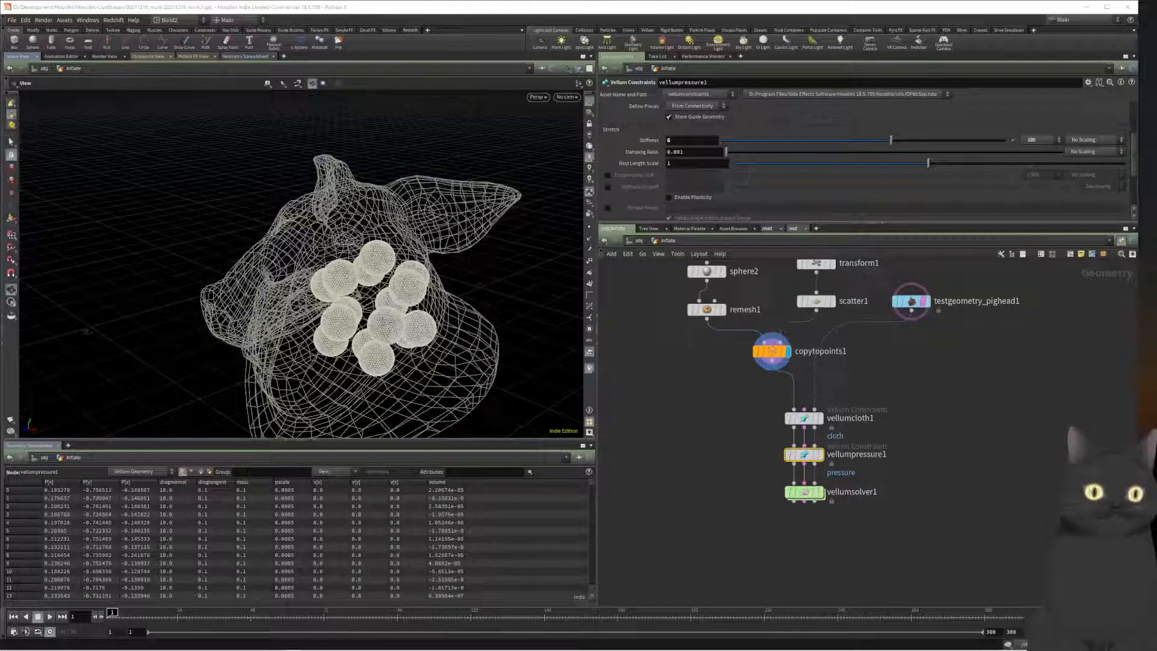
click(1030, 140)
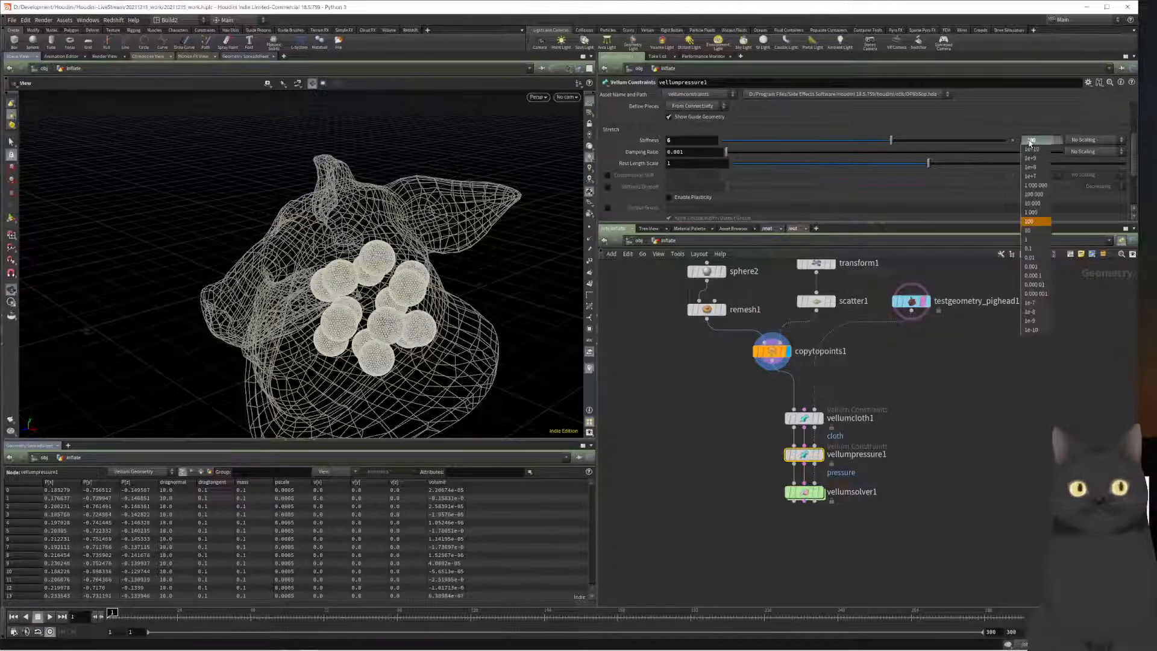
click(1034, 185)
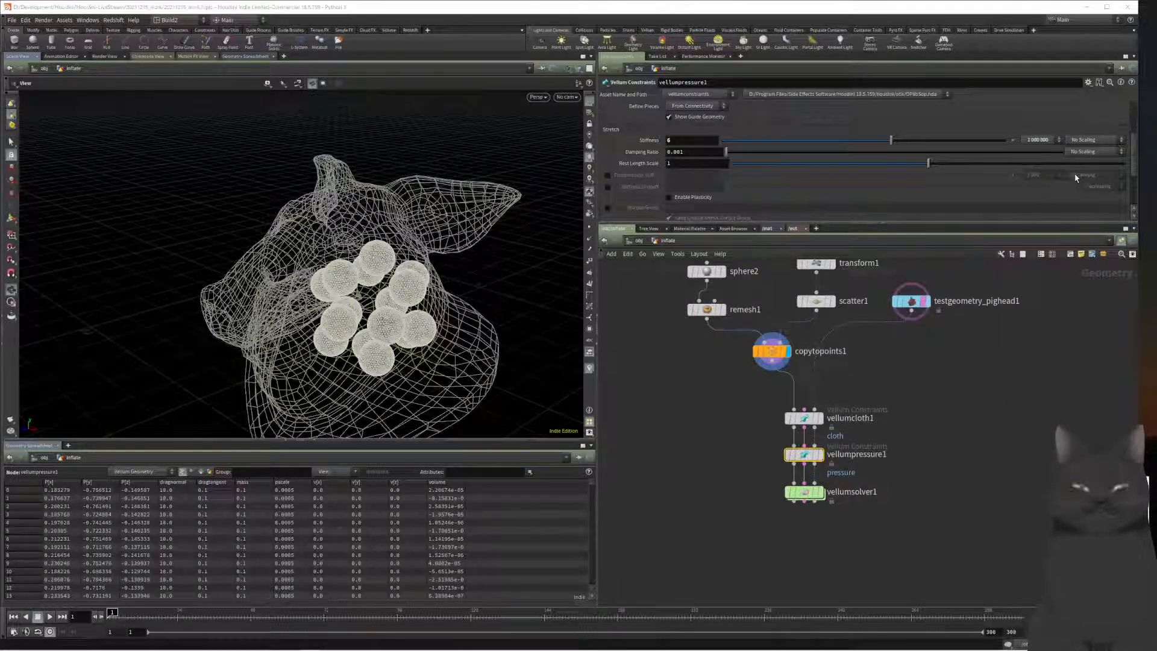
click(1040, 143)
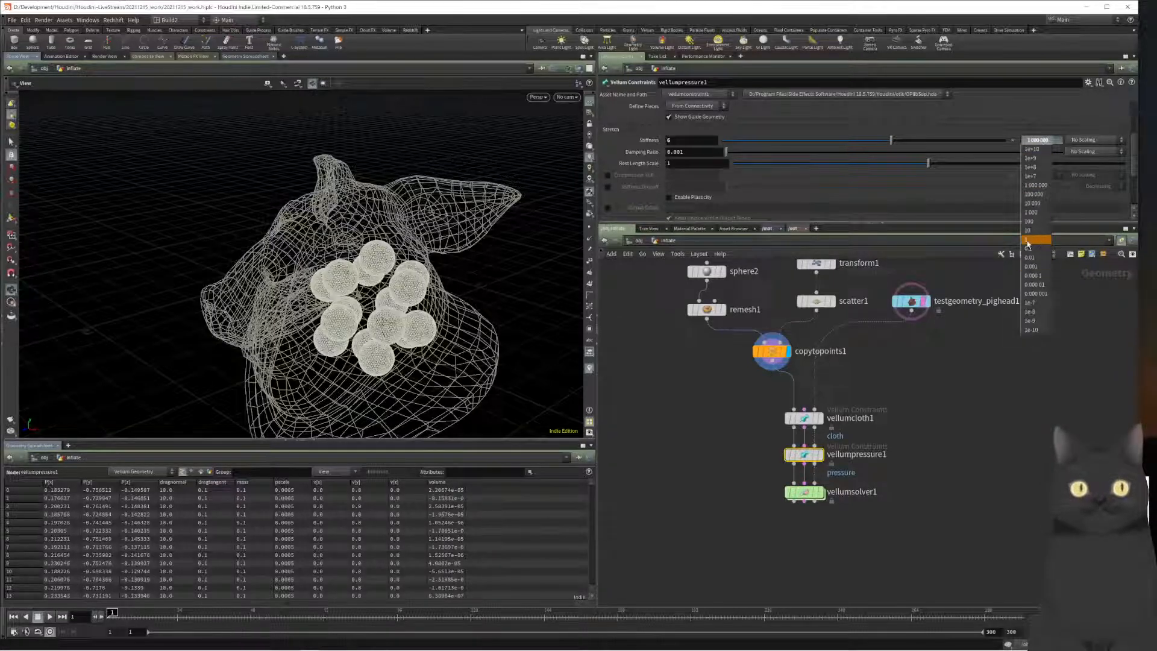
click(1027, 241)
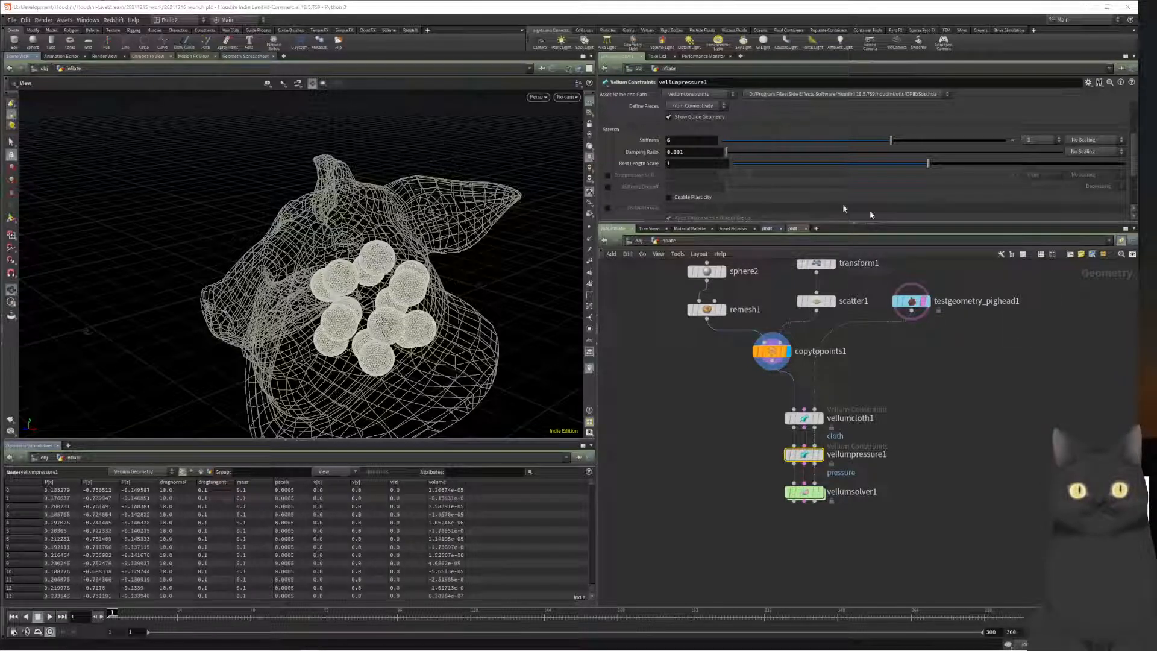
Step: Set the pressure constraint's stretch stiffness value to 6000000
click(691, 142)
text(0)
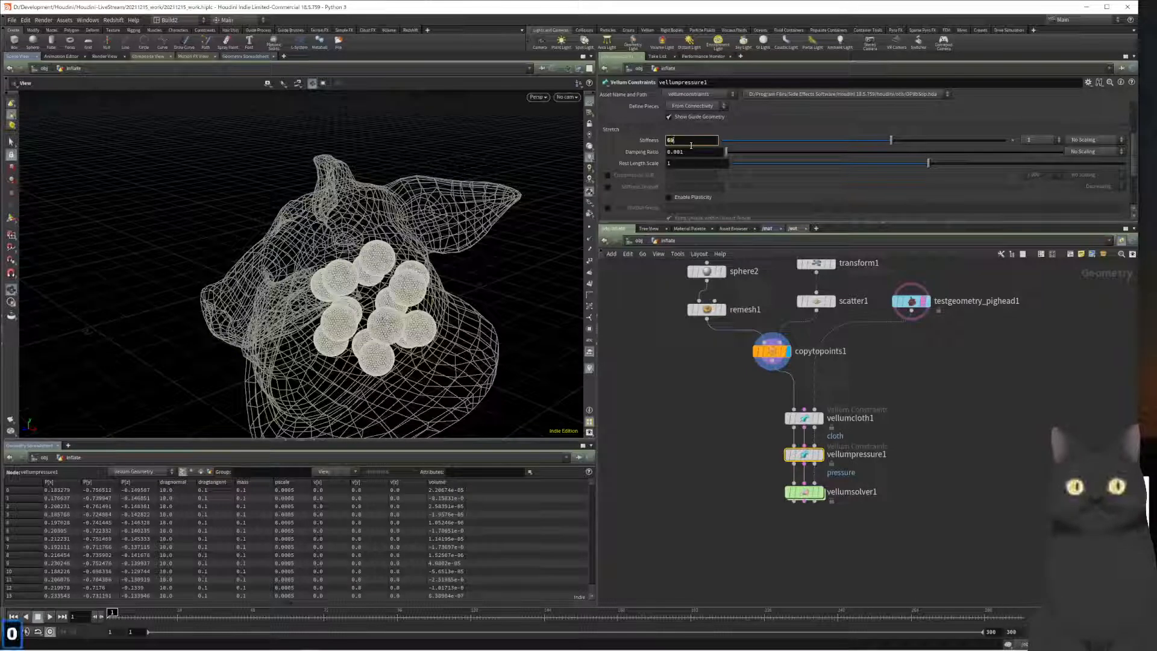
text(000)
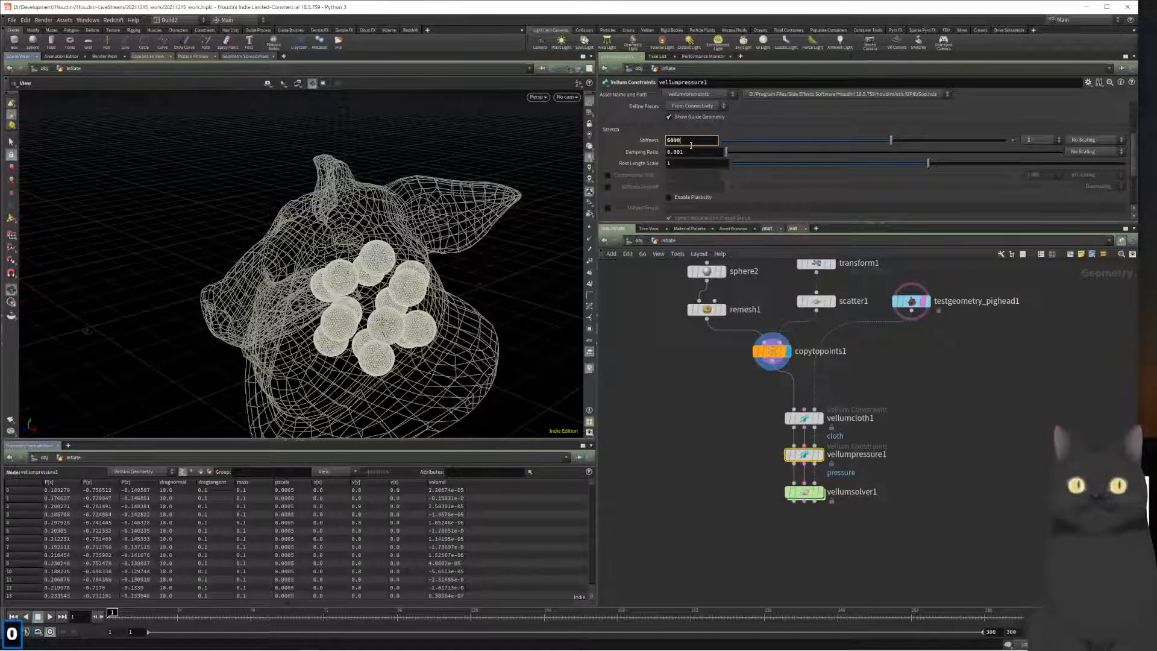
text(0)
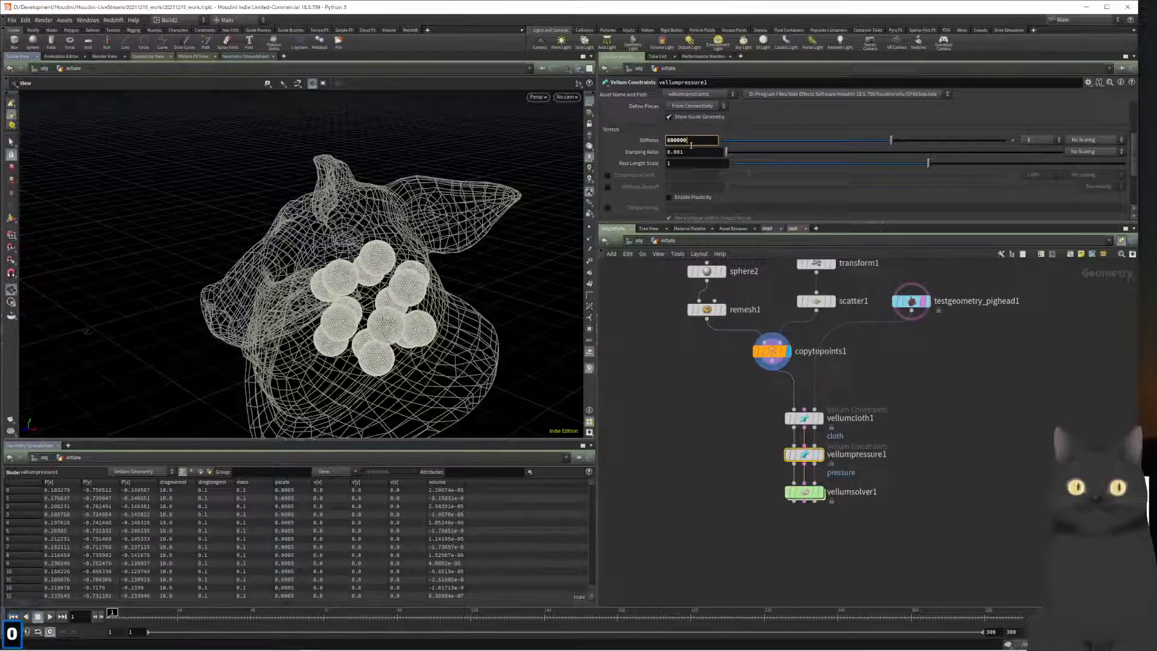
text(0)
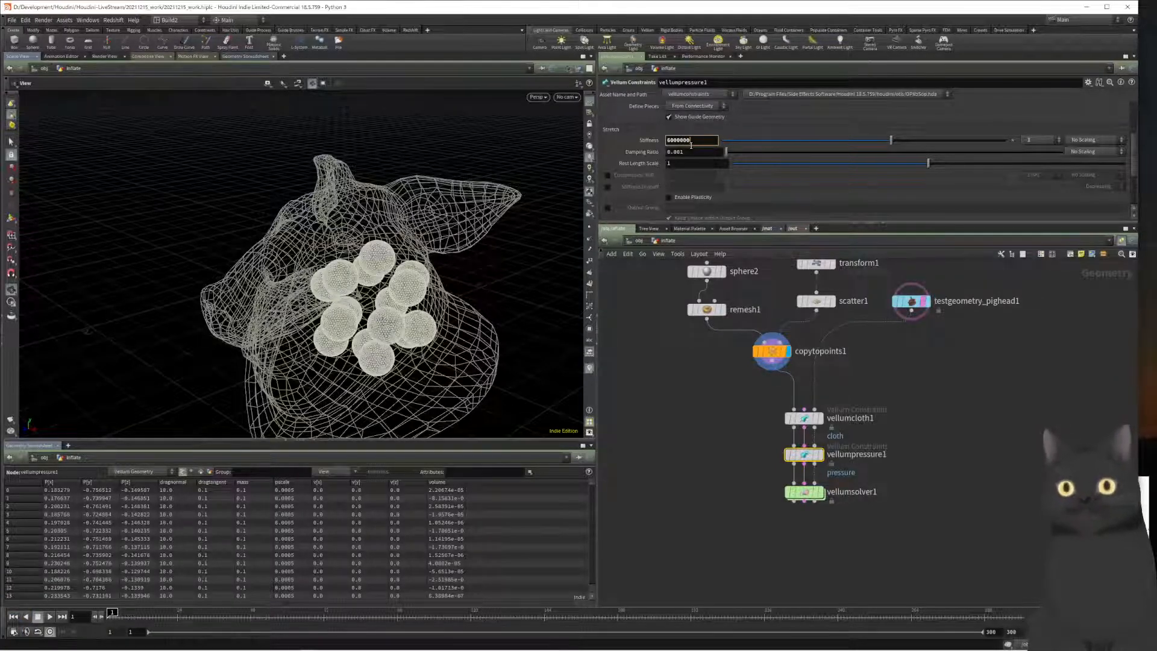
key(Return)
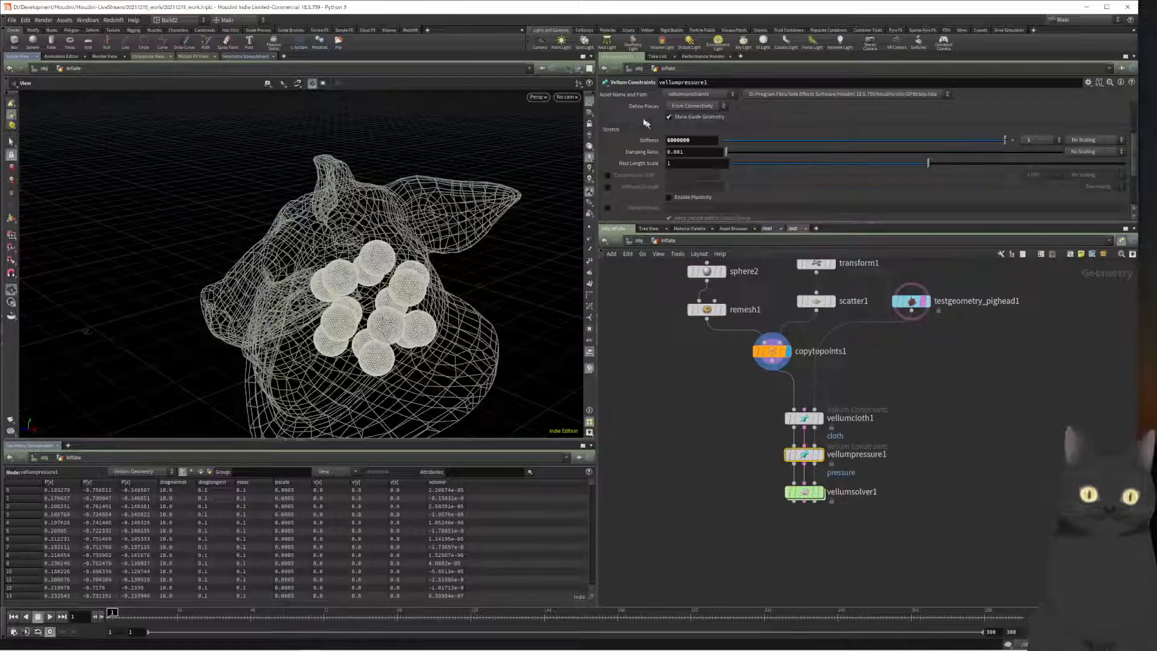
Step: Enable the stretch output group on the pressure constraint and name it pstretch
click(607, 208)
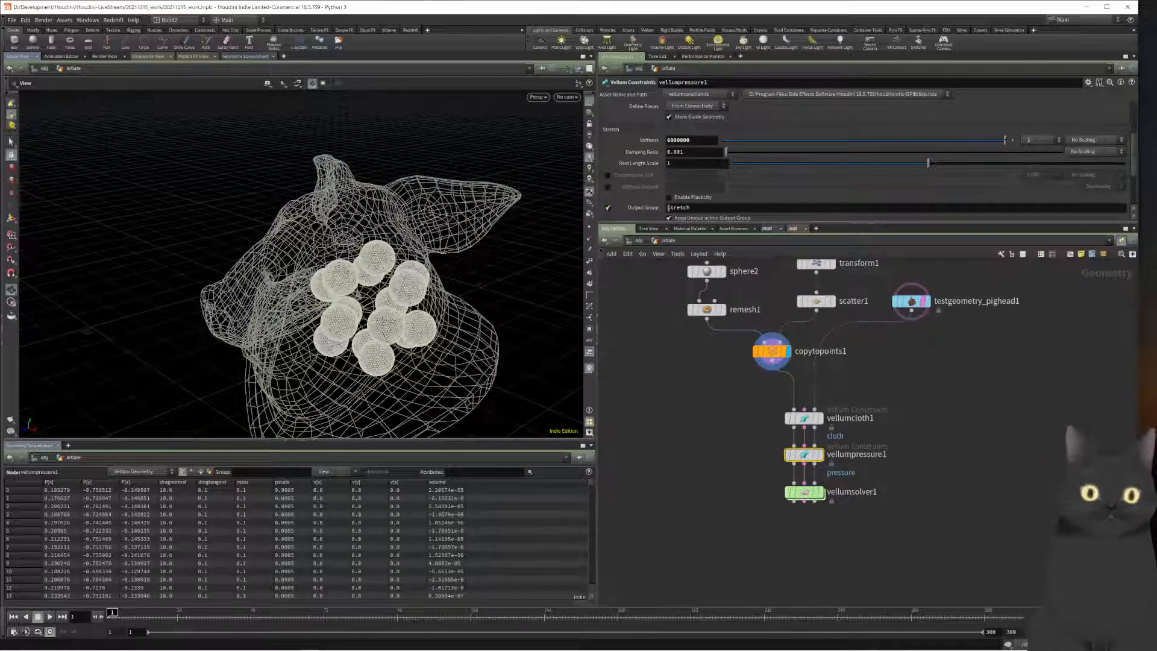
click(681, 207)
key(ctrl+Left)
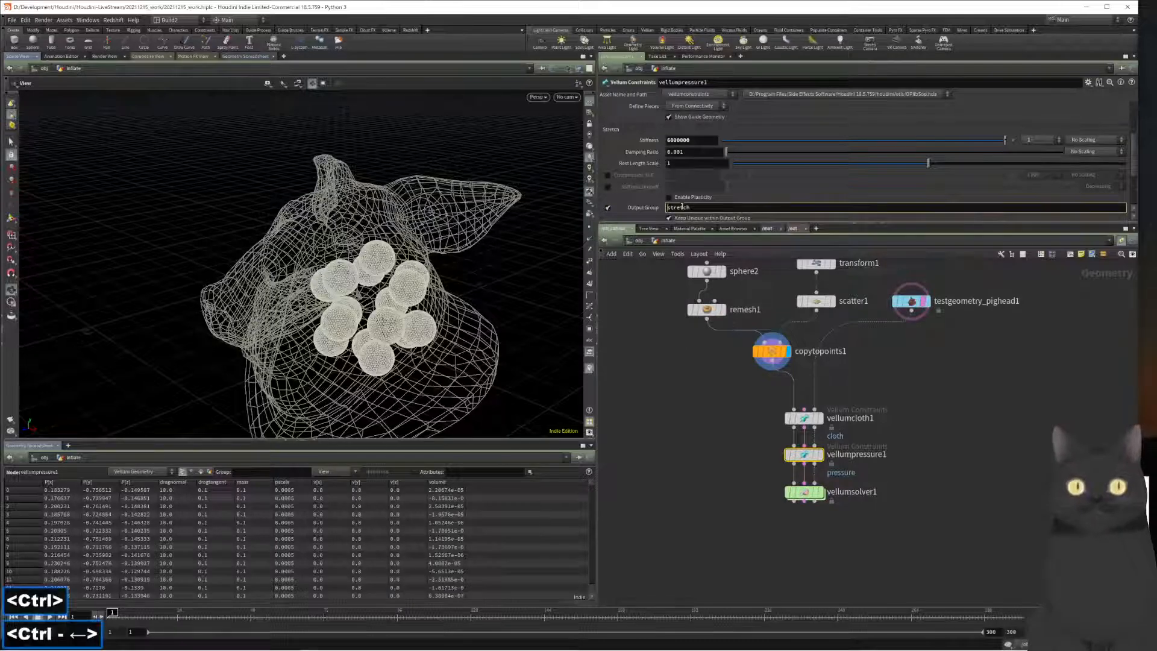
text(p)
key(Return)
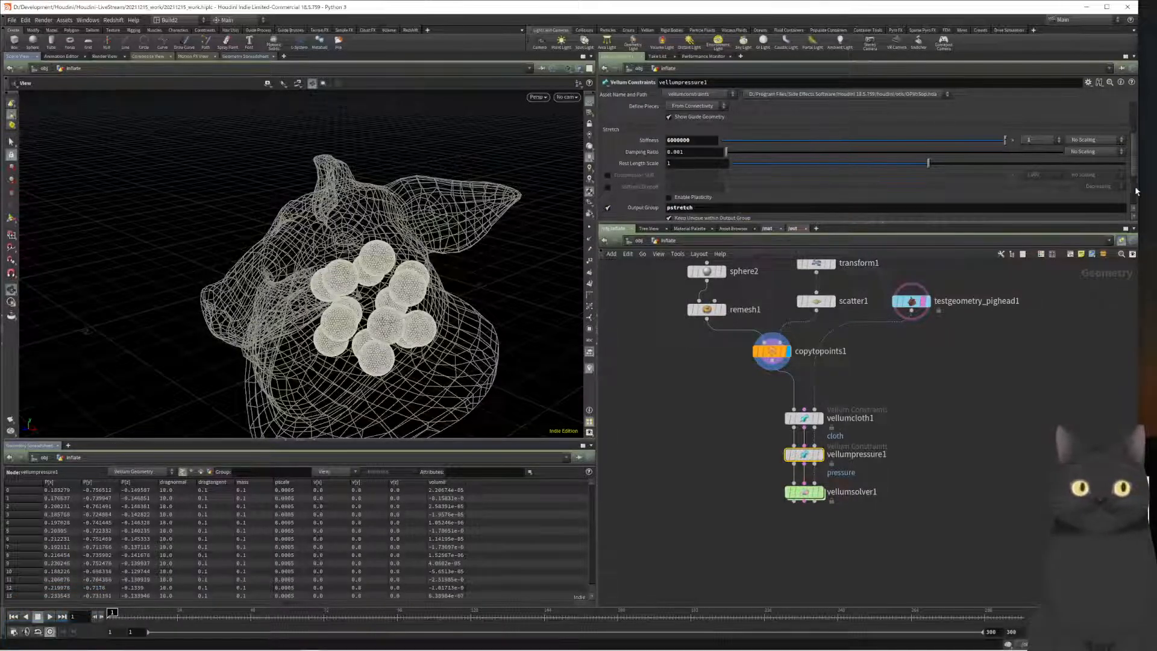
scroll(1136, 191, down, 3)
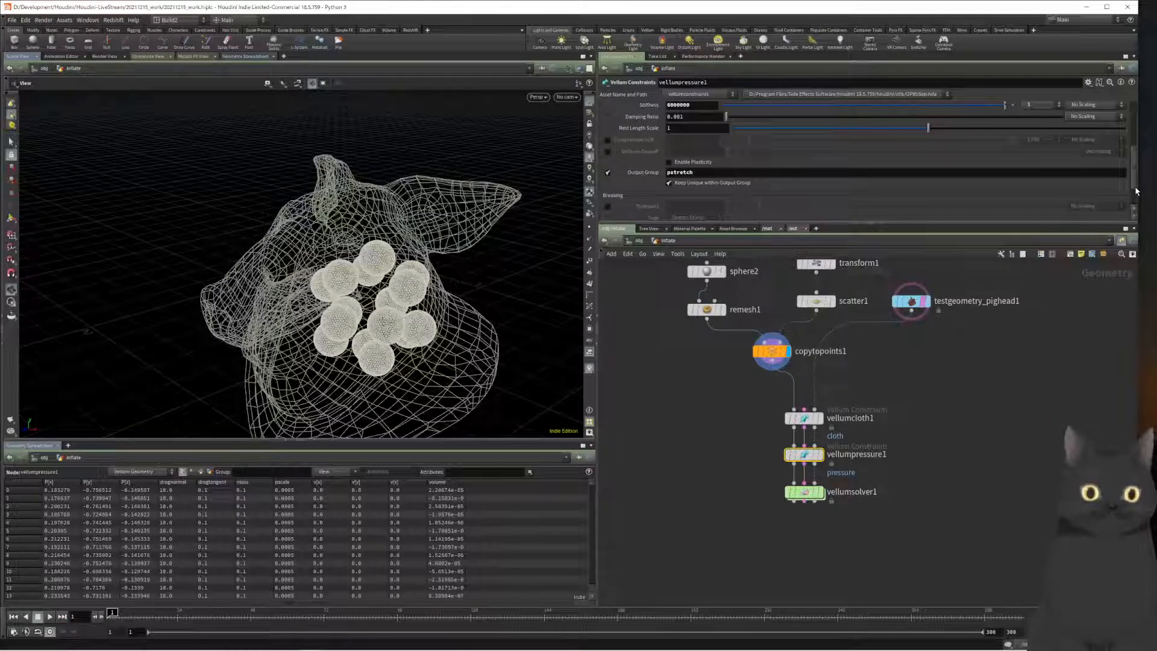
scroll(1136, 191, down, 3)
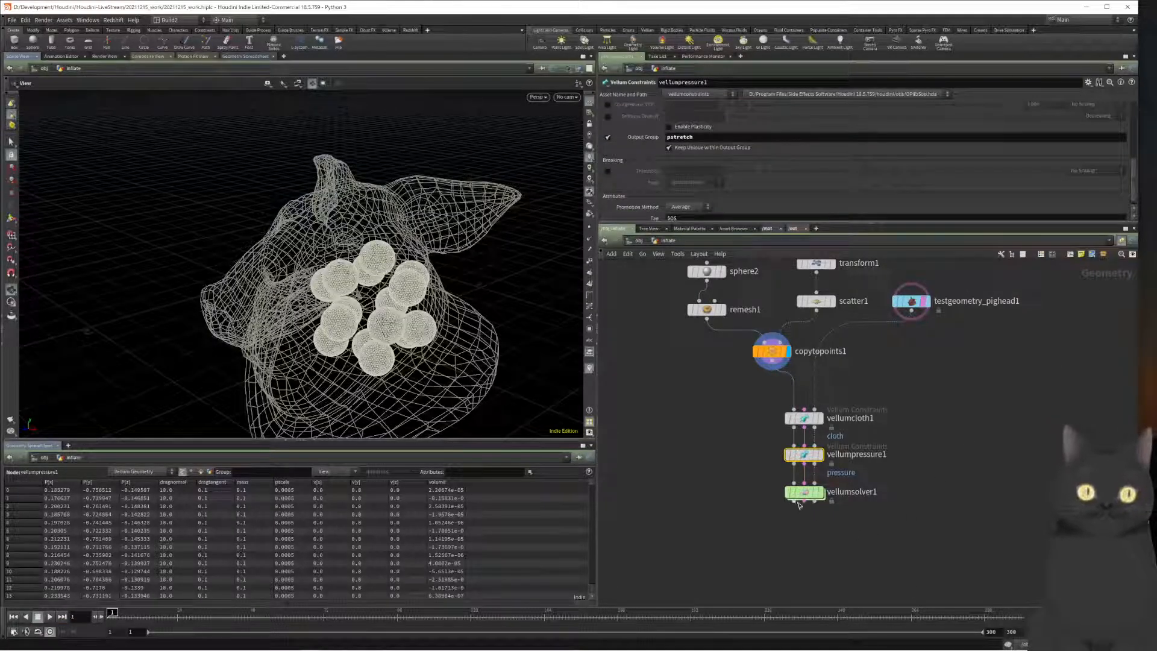
Step: Open the Vellum Solver's internal forces network and frame the area above the force_output node
mouse_move(801, 498)
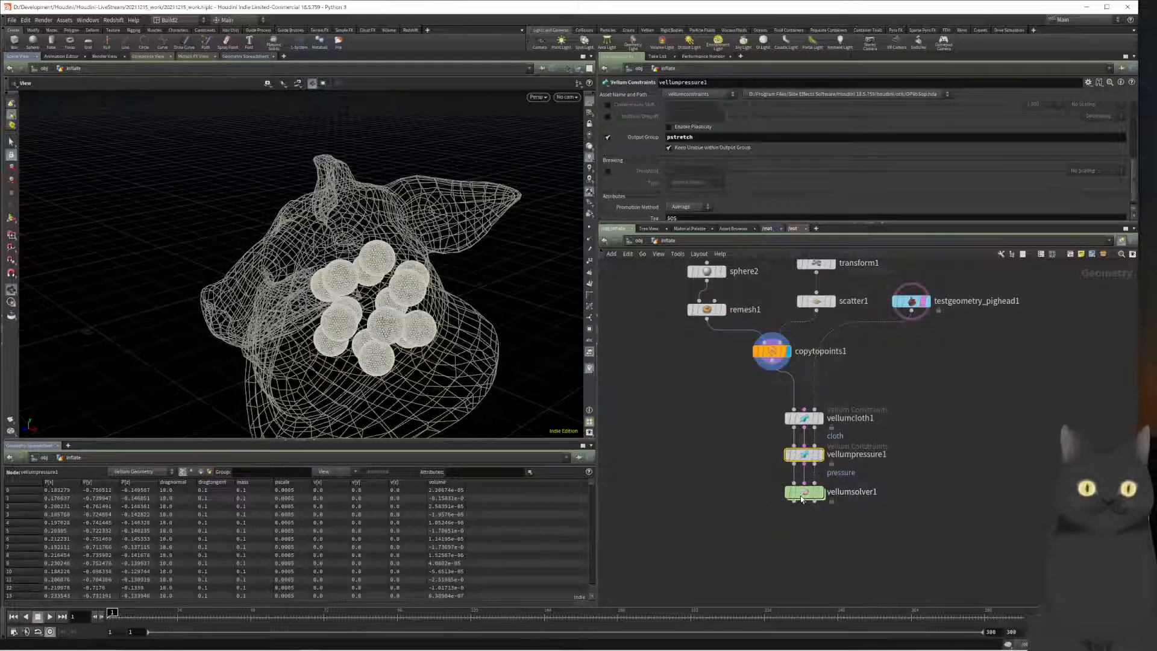
double_click(801, 492)
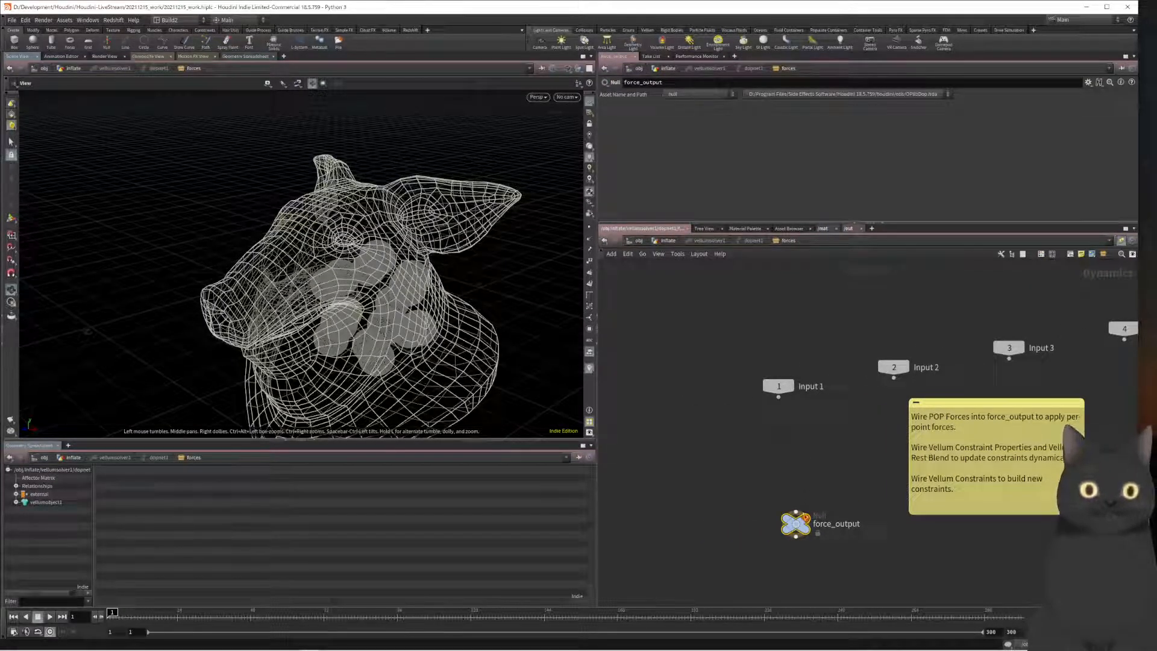
scroll(784, 452, up, 2)
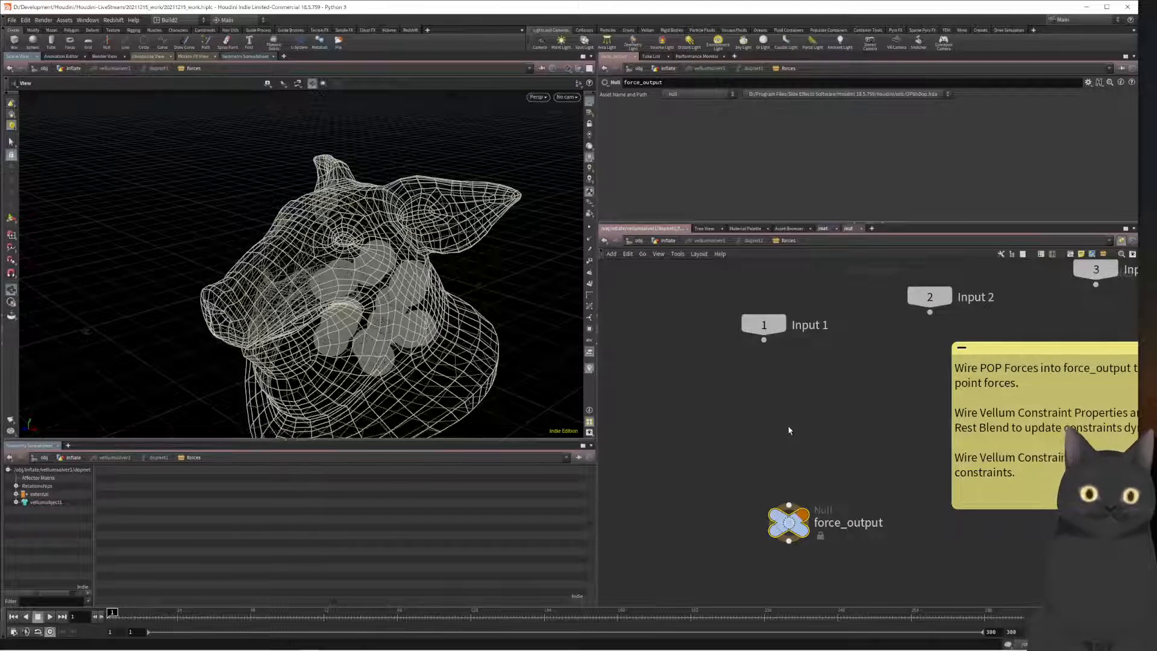
middle_drag(786, 434, 743, 436)
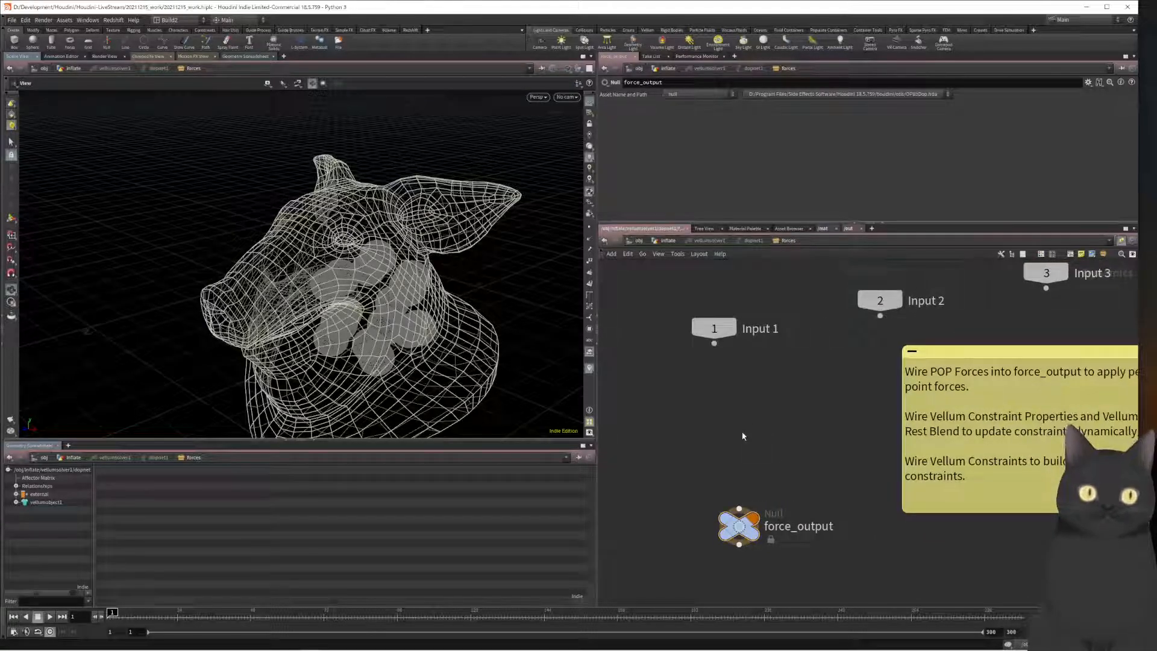
key(Tab)
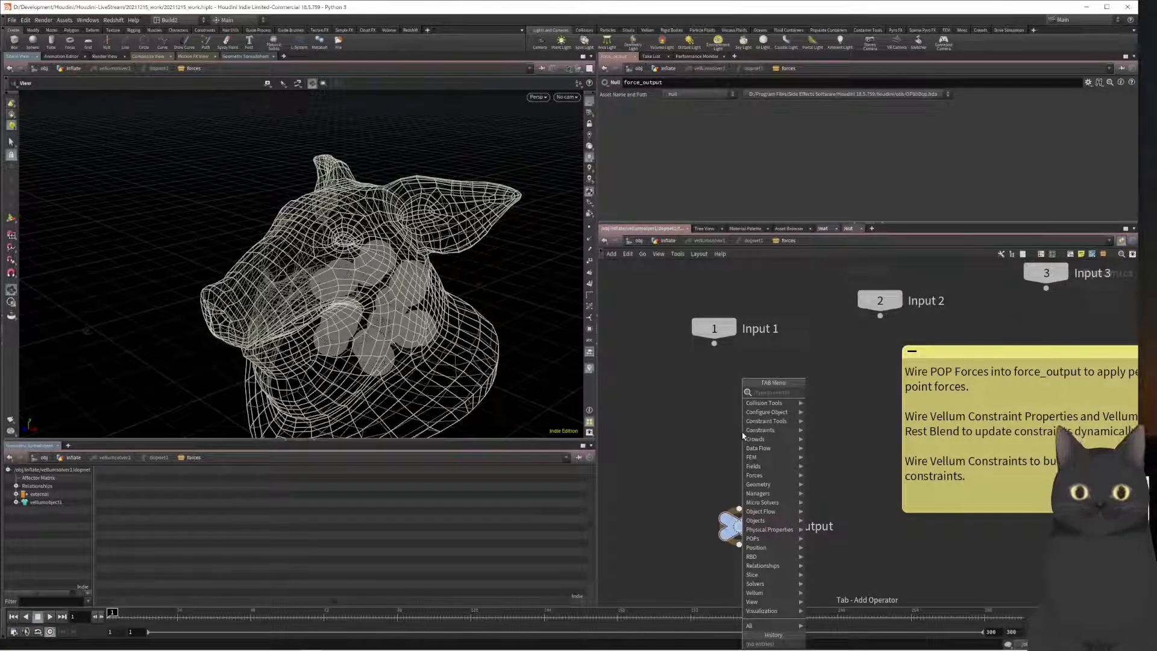
text(vel)
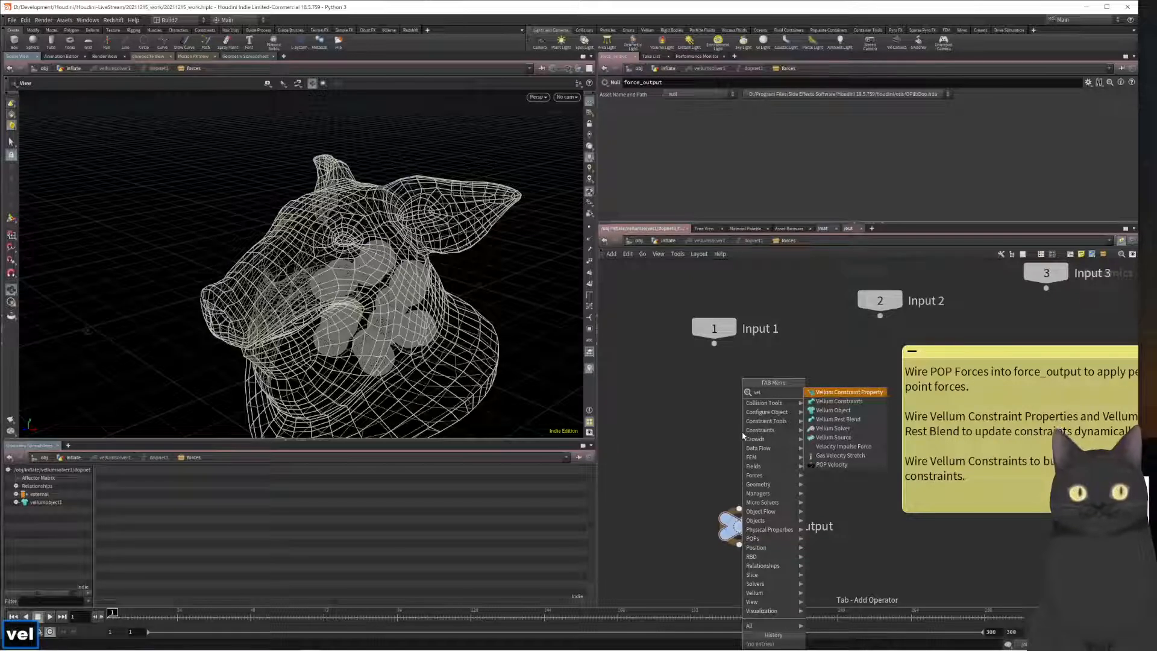
key(Down)
key(Return)
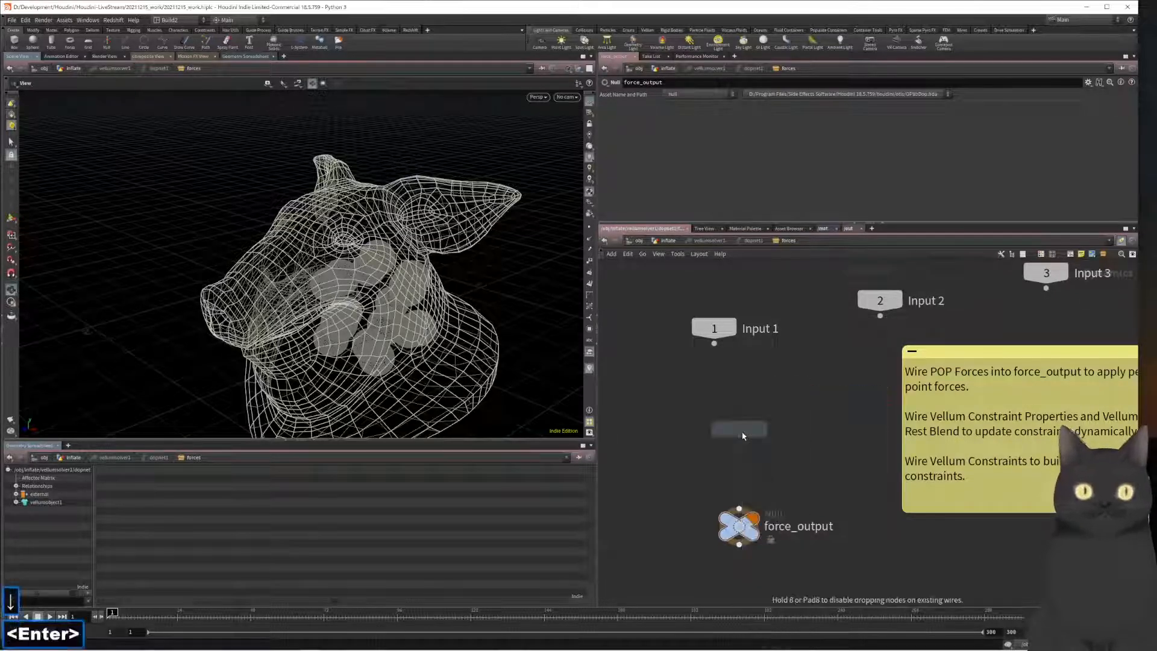
Step: Add a Vellum Constraint Property node above the force_output node
key(BackSpace)
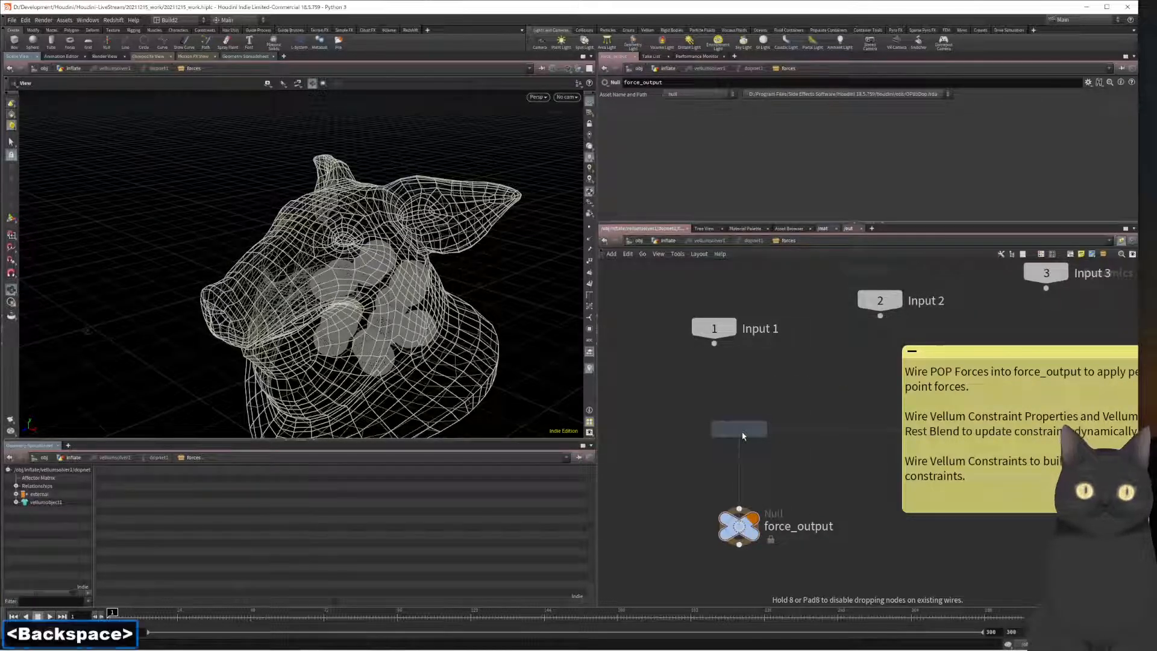
text(vell)
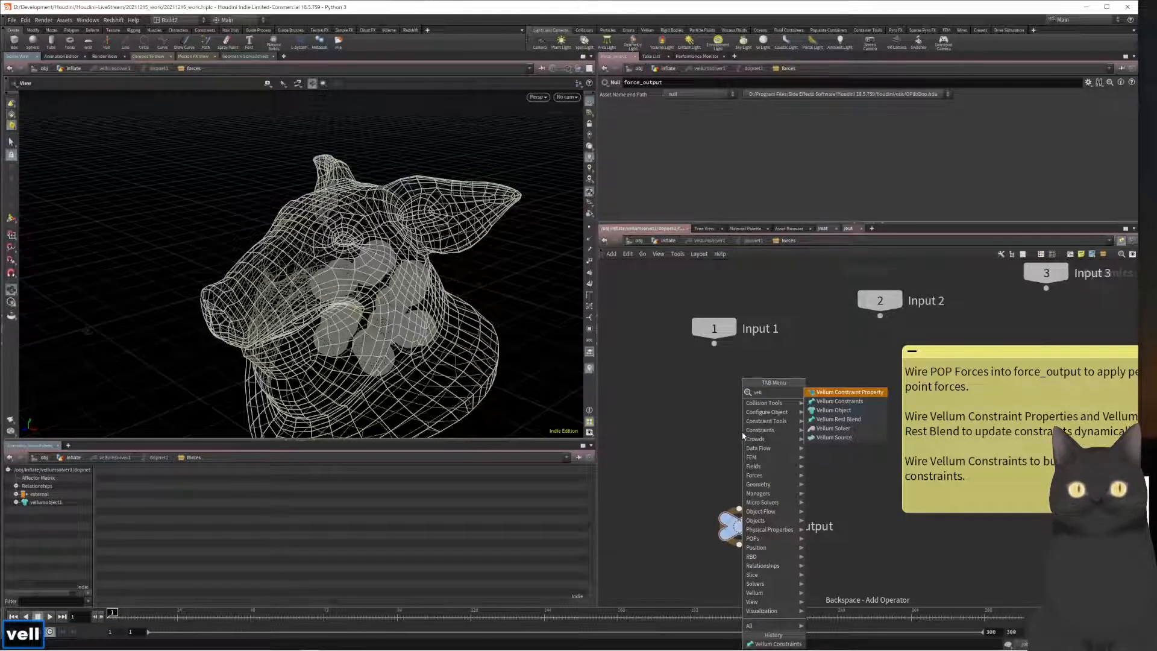
key(Return)
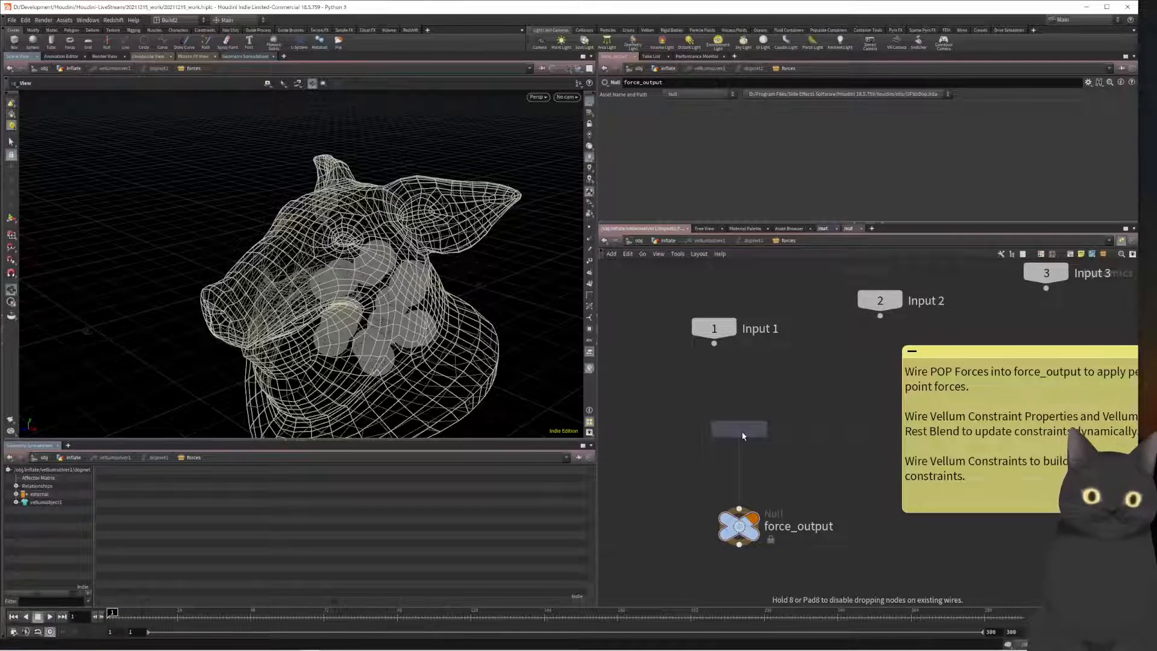
key(Return)
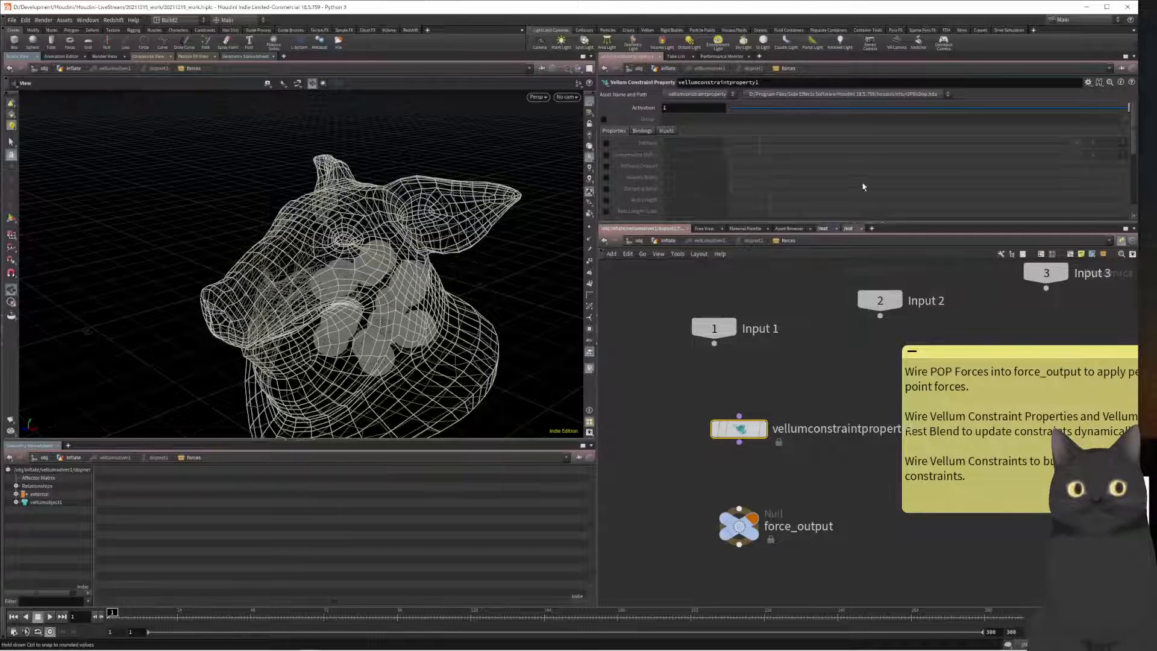
Step: Wire the constraint property node into force_output and restrict it to the pstretch group
click(604, 119)
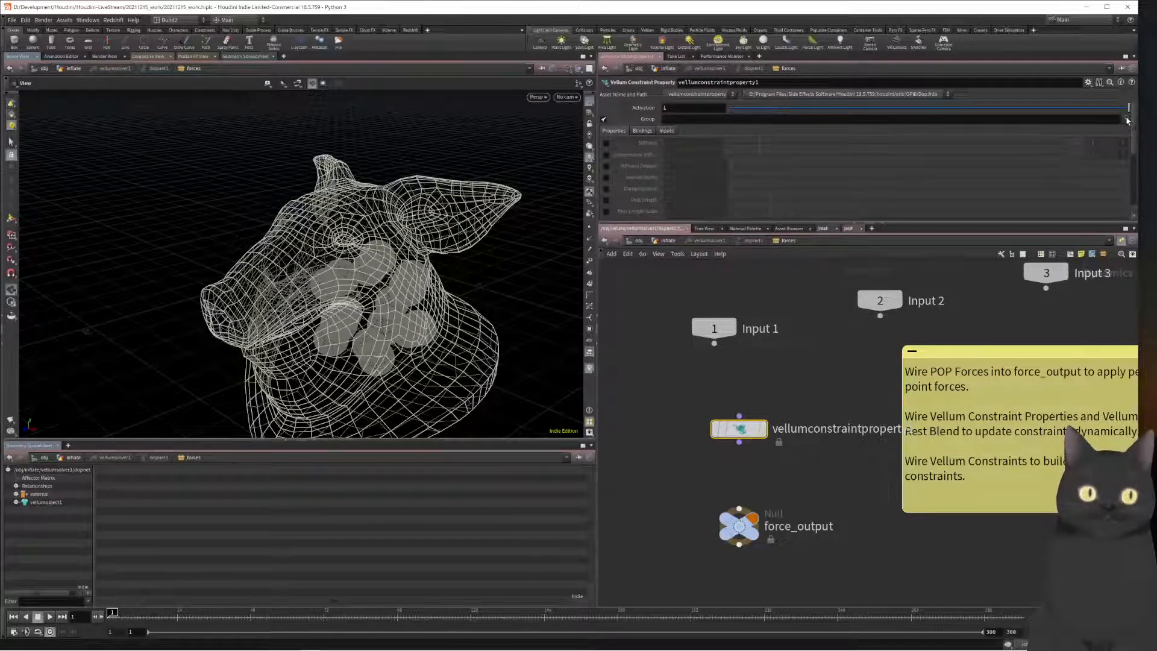
click(1030, 120)
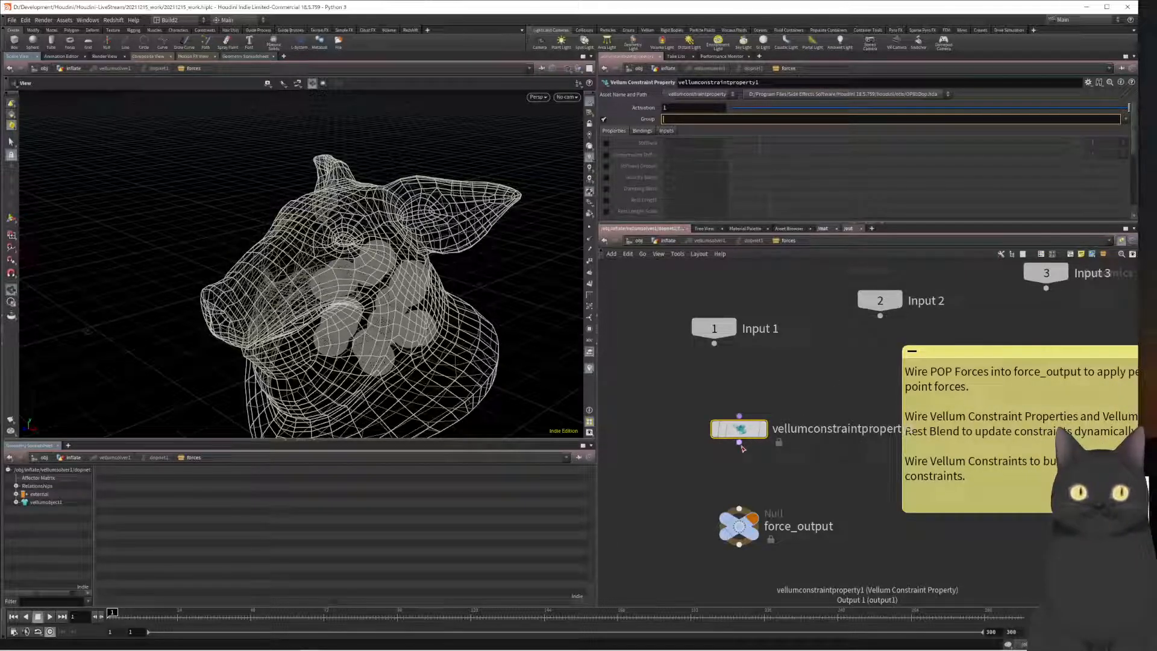
drag(739, 443, 738, 507)
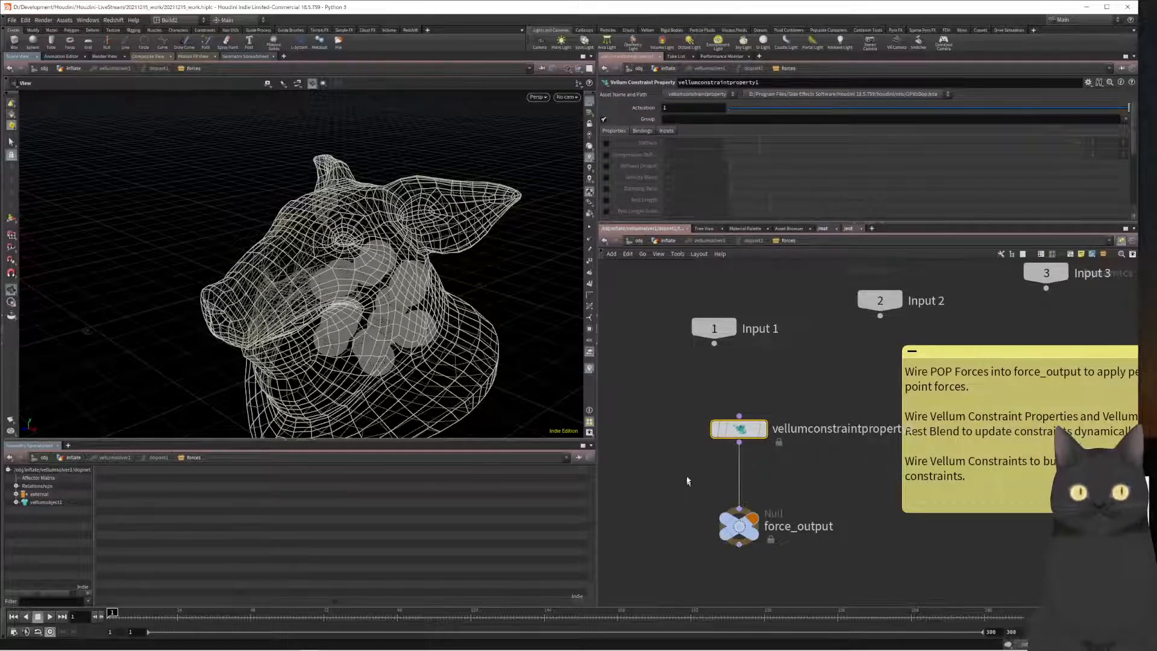
click(1124, 121)
click(1129, 138)
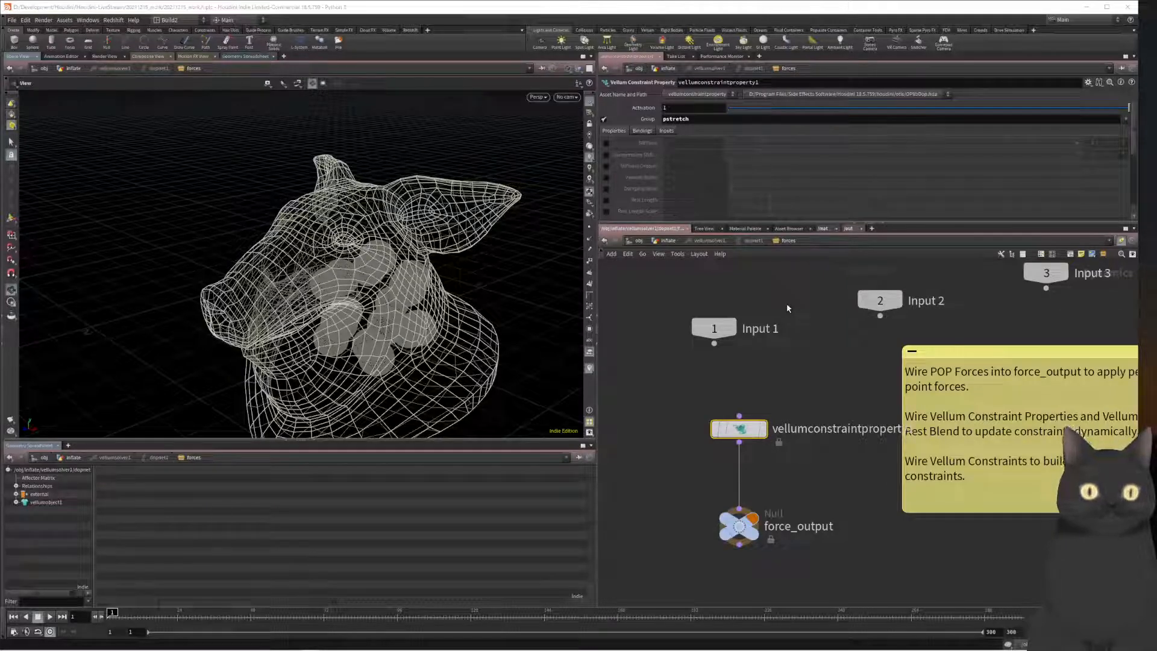
Step: Enable Rest Length Scale on the constraint property and keyframe it at 1 on frame 1
scroll(793, 180, down, 1)
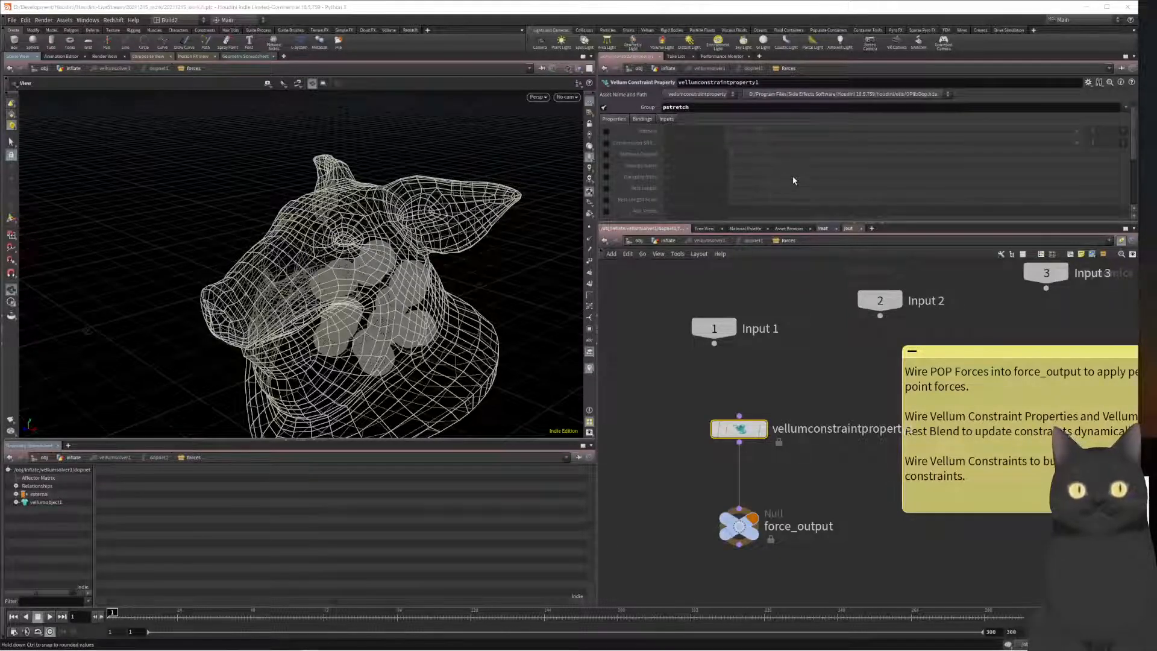
scroll(793, 180, down, 1)
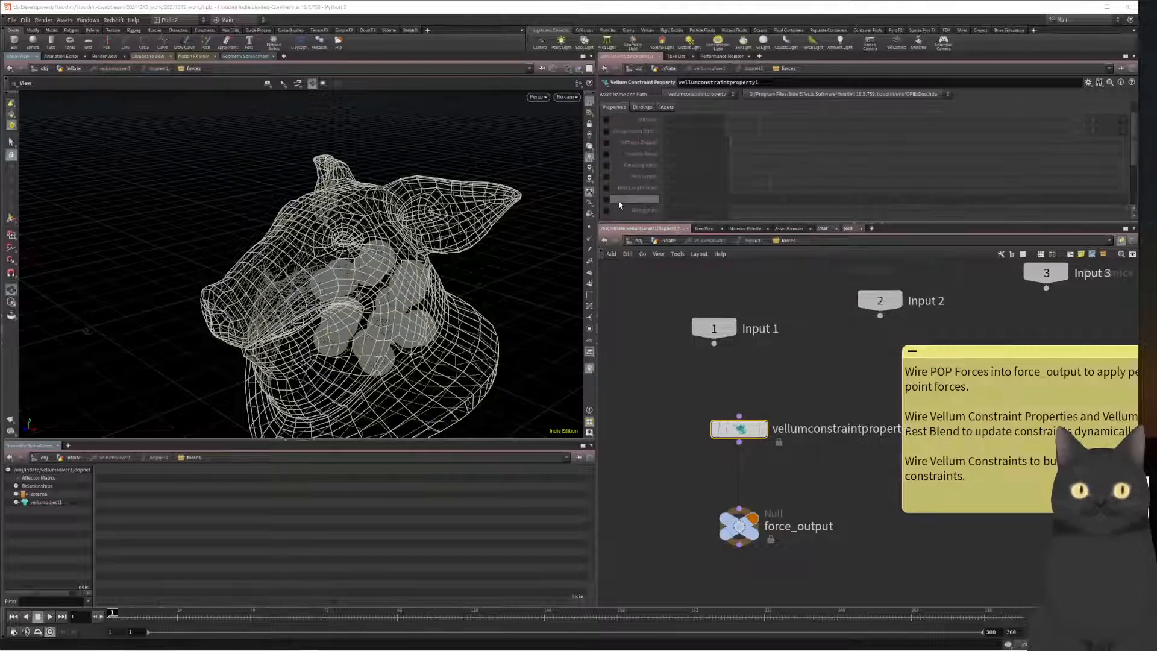
mouse_move(618, 205)
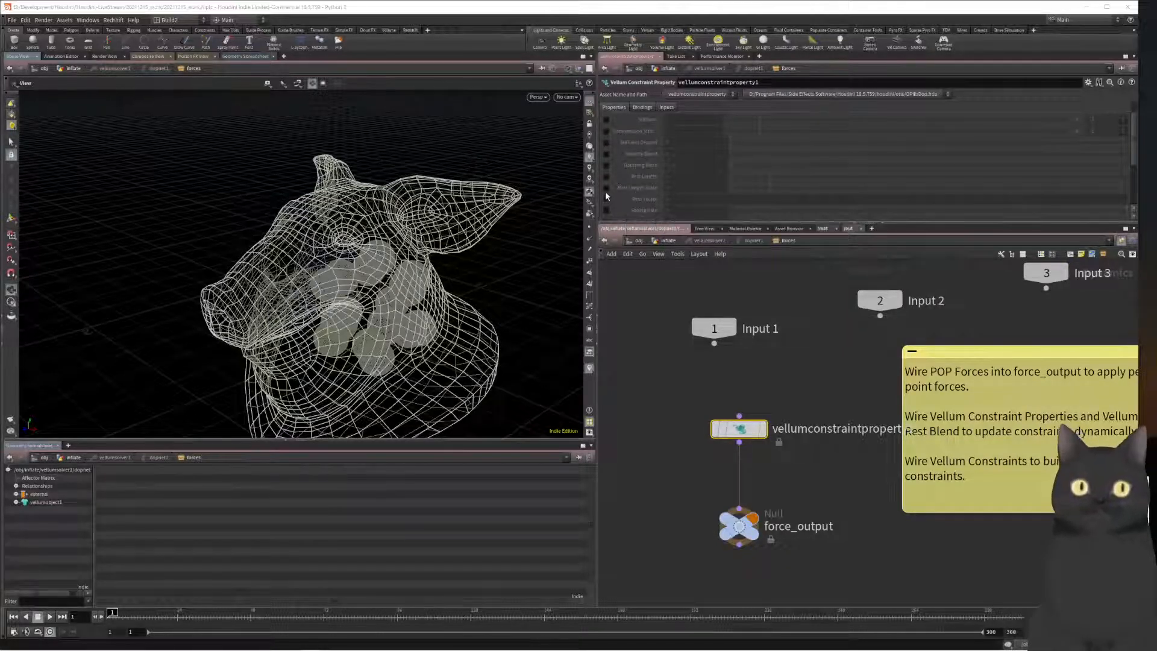
click(606, 189)
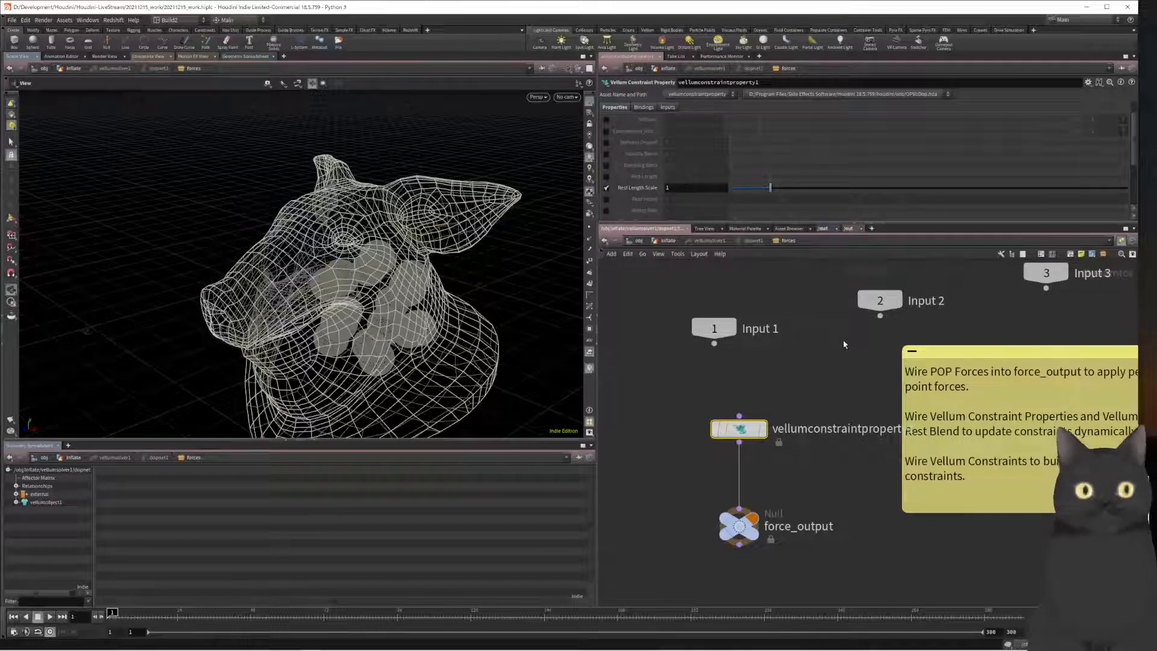
middle_drag(837, 467, 819, 445)
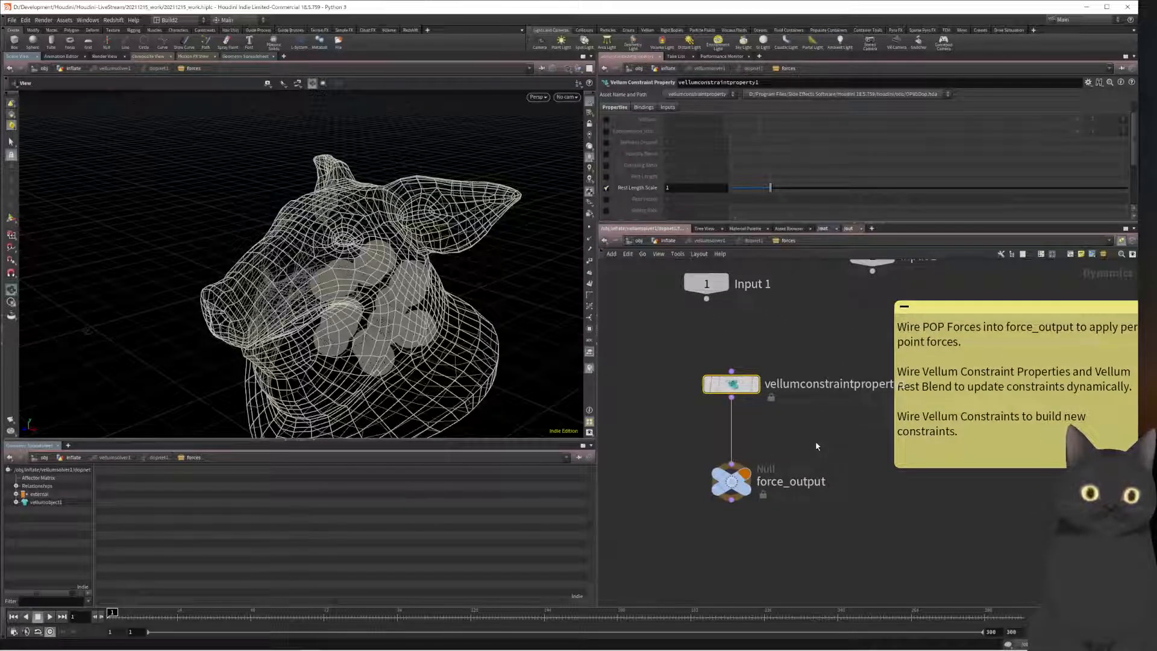
alt+click(677, 190)
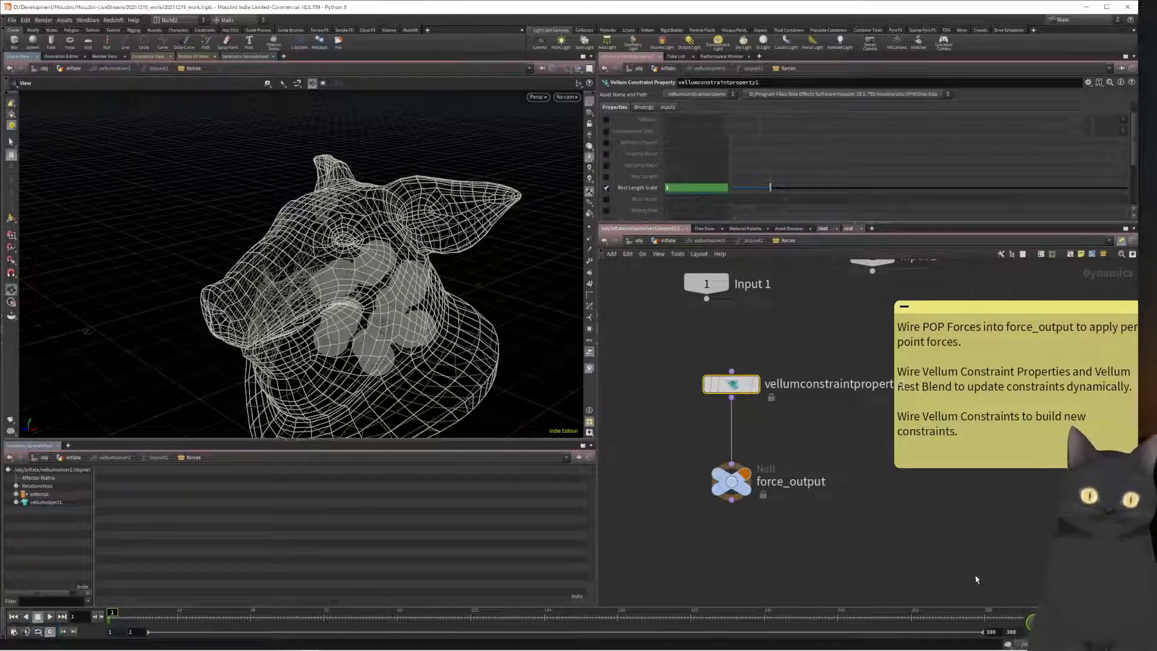
Step: Set the timeline's end frame to 100
double_click(1012, 631)
text(100)
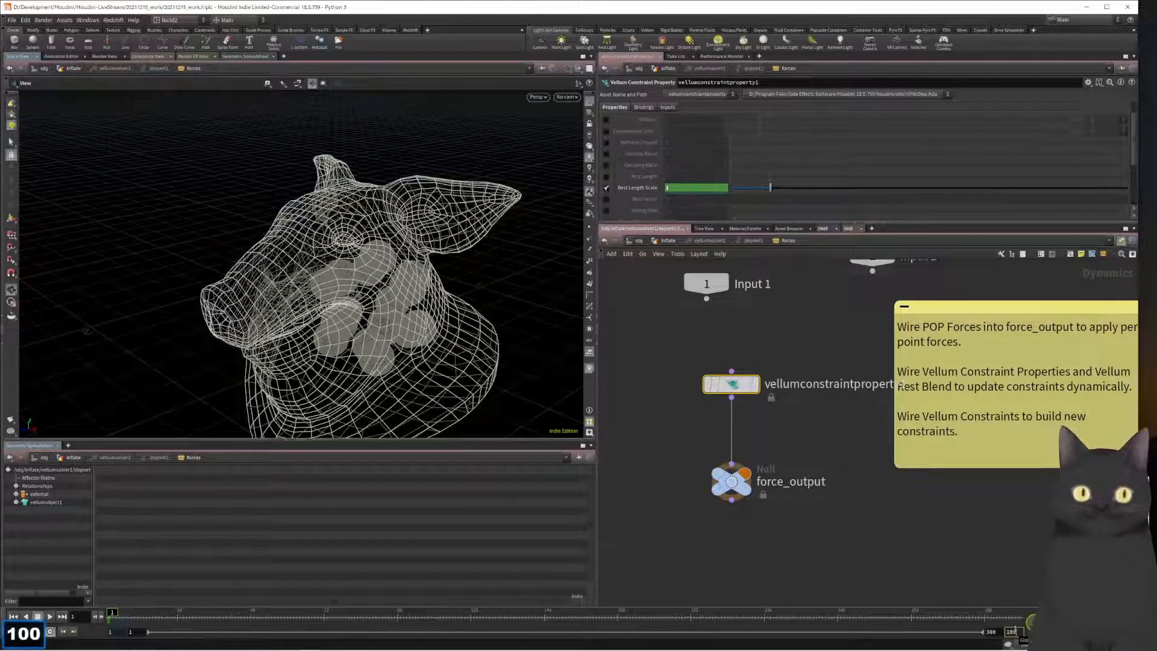
key(Return)
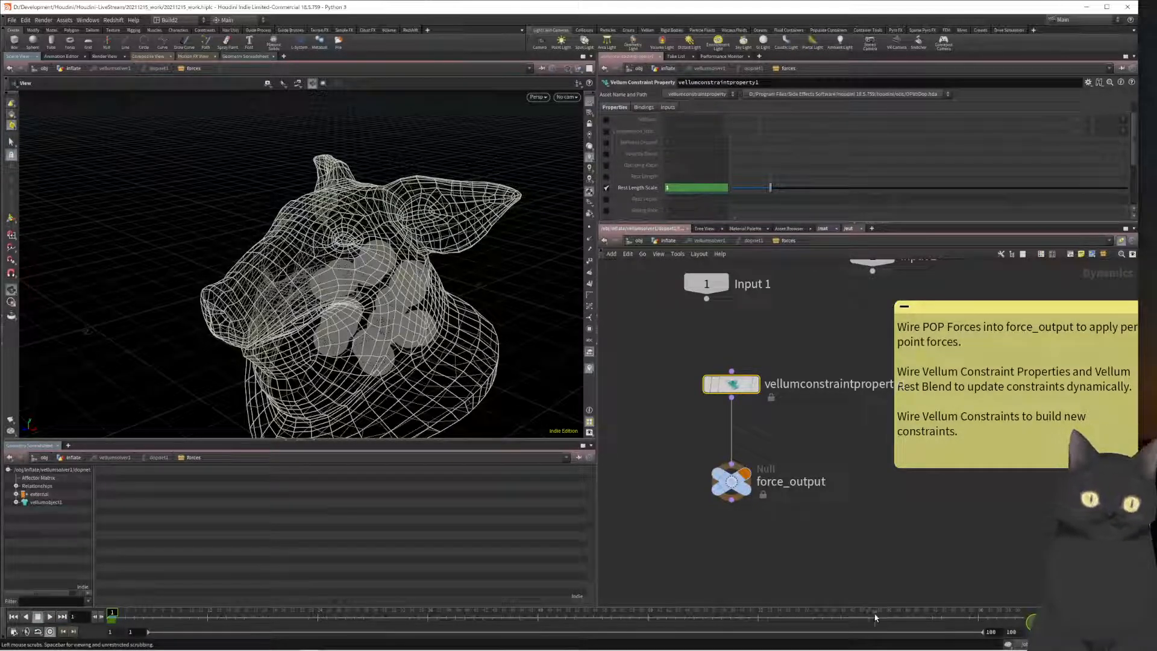
Step: Keyframe the constraint property's Rest Length Scale at 85 on frame 80
click(832, 619)
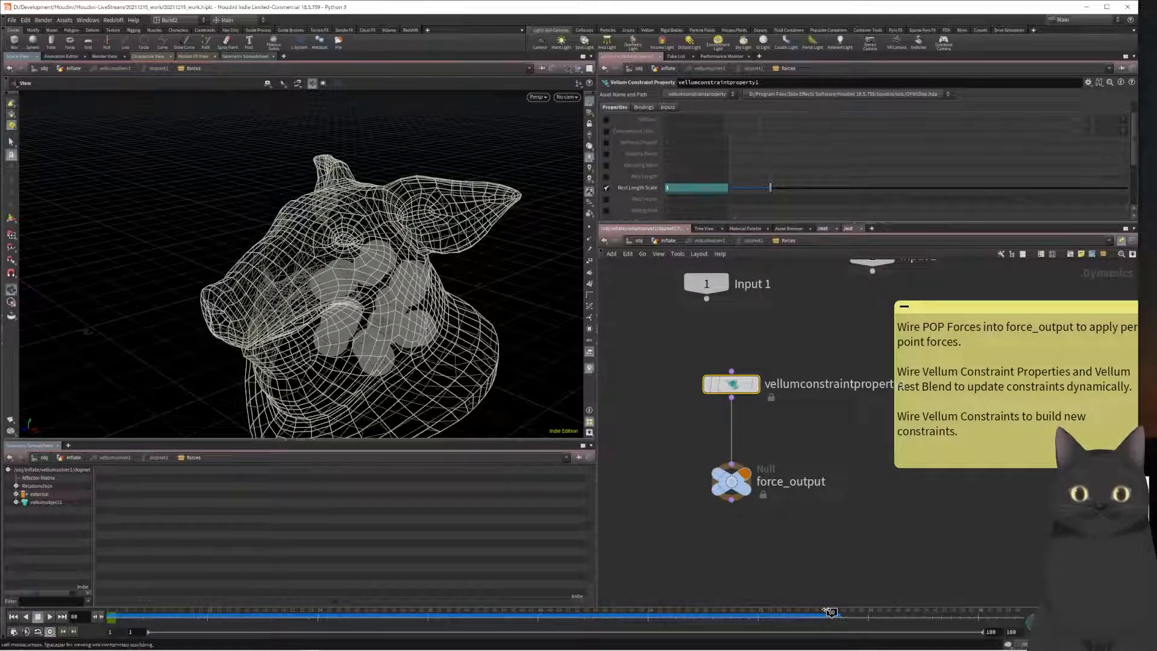
mouse_move(823, 613)
mouse_down()
mouse_move(110, 616)
mouse_move(681, 587)
mouse_move(824, 619)
mouse_up()
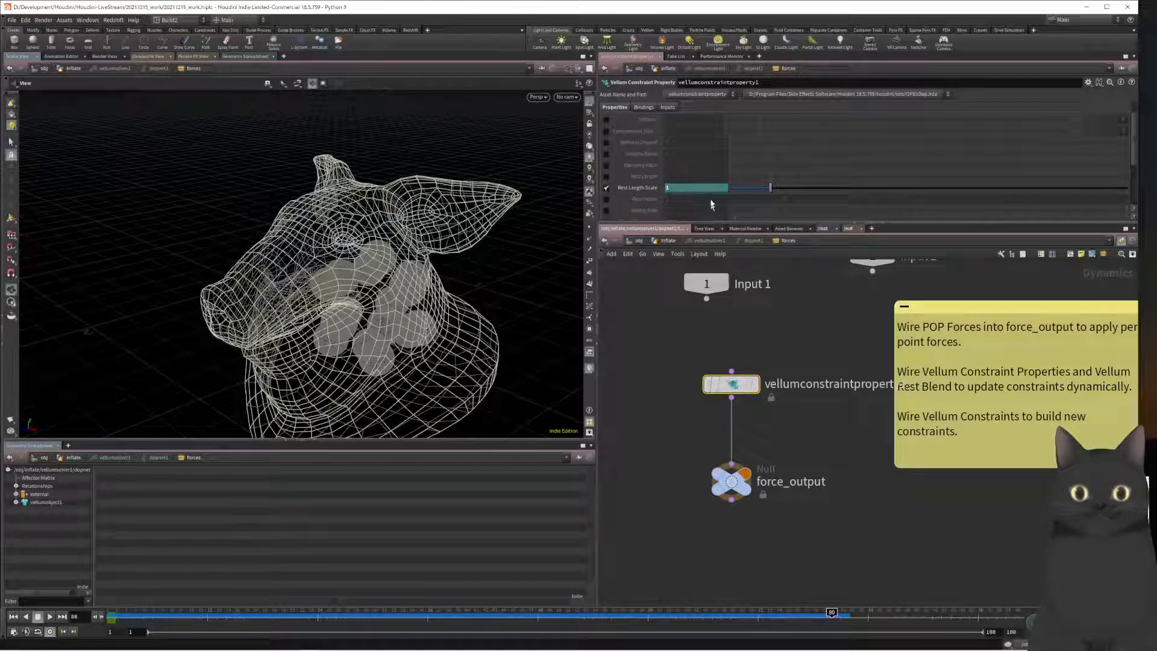
click(693, 188)
text(85)
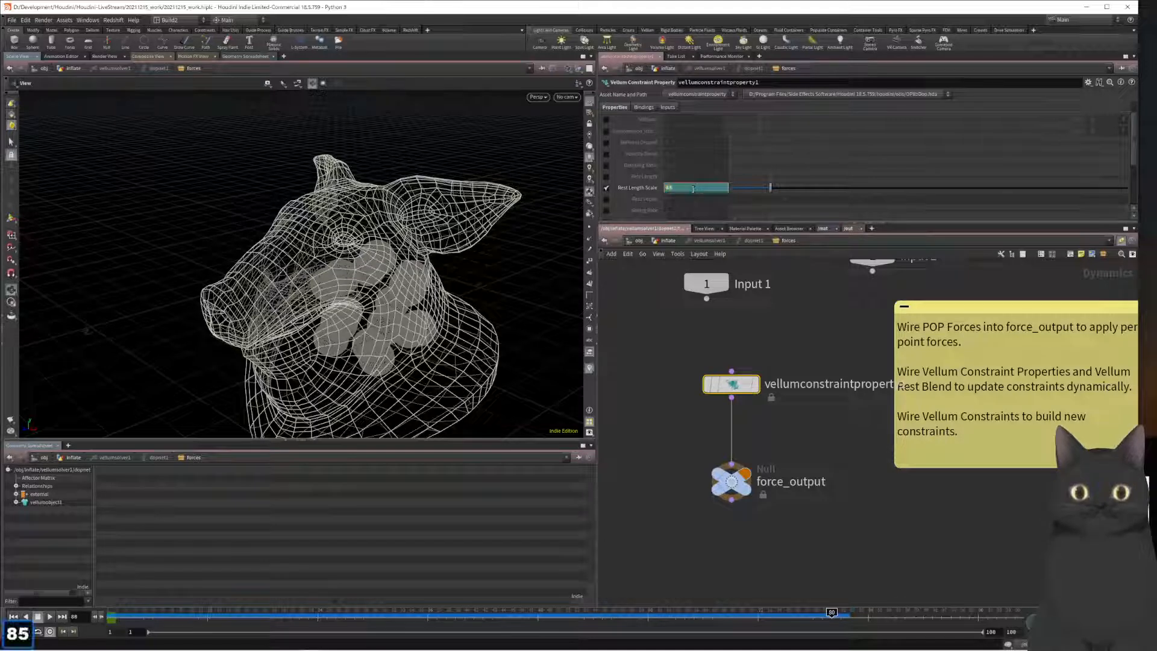
key(alt)
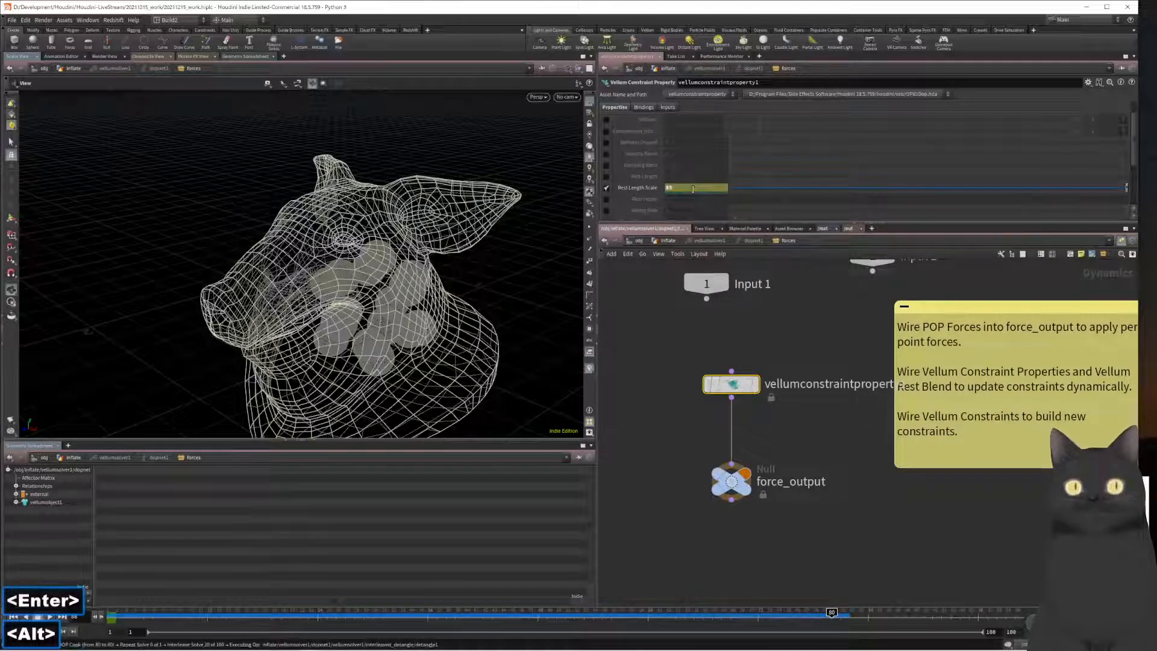
alt+click(693, 189)
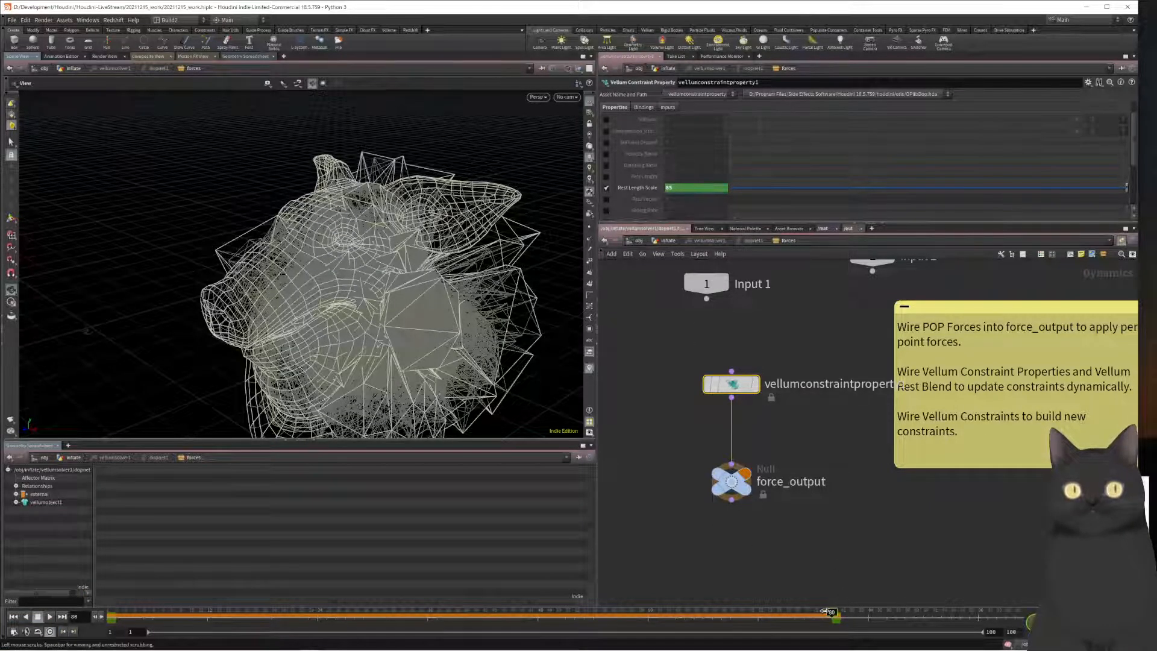
mouse_move(824, 611)
mouse_down()
mouse_move(753, 610)
mouse_move(821, 606)
mouse_up()
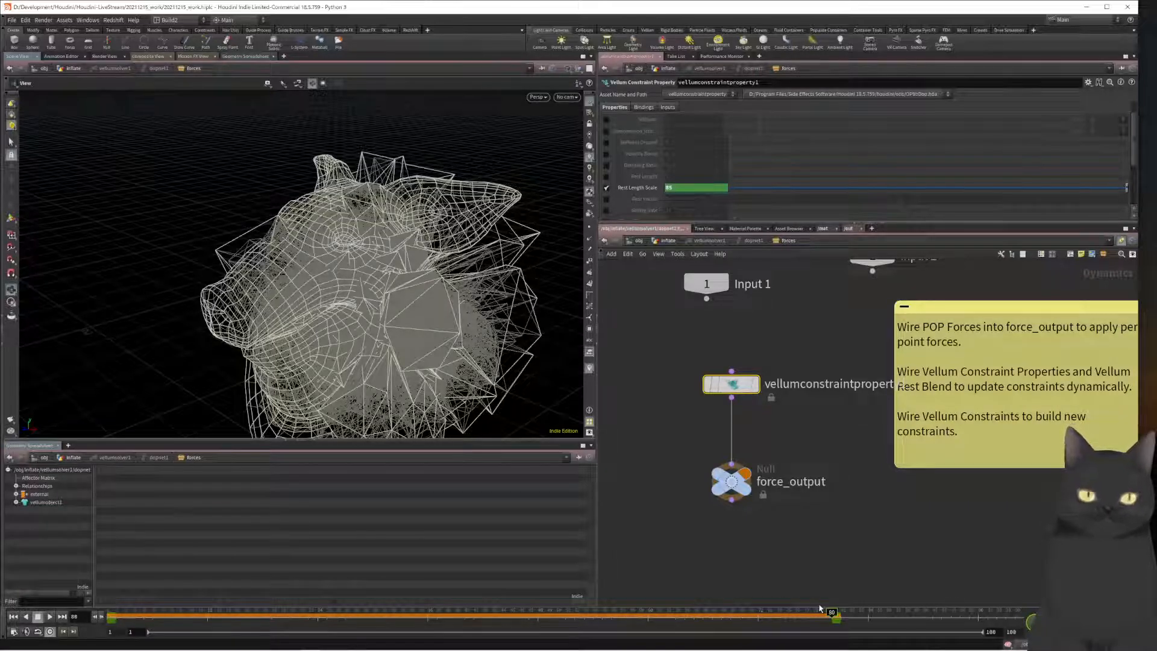
Step: Return to frame 1, go back up to the inflate geometry network and display vellumsolver1
click(12, 616)
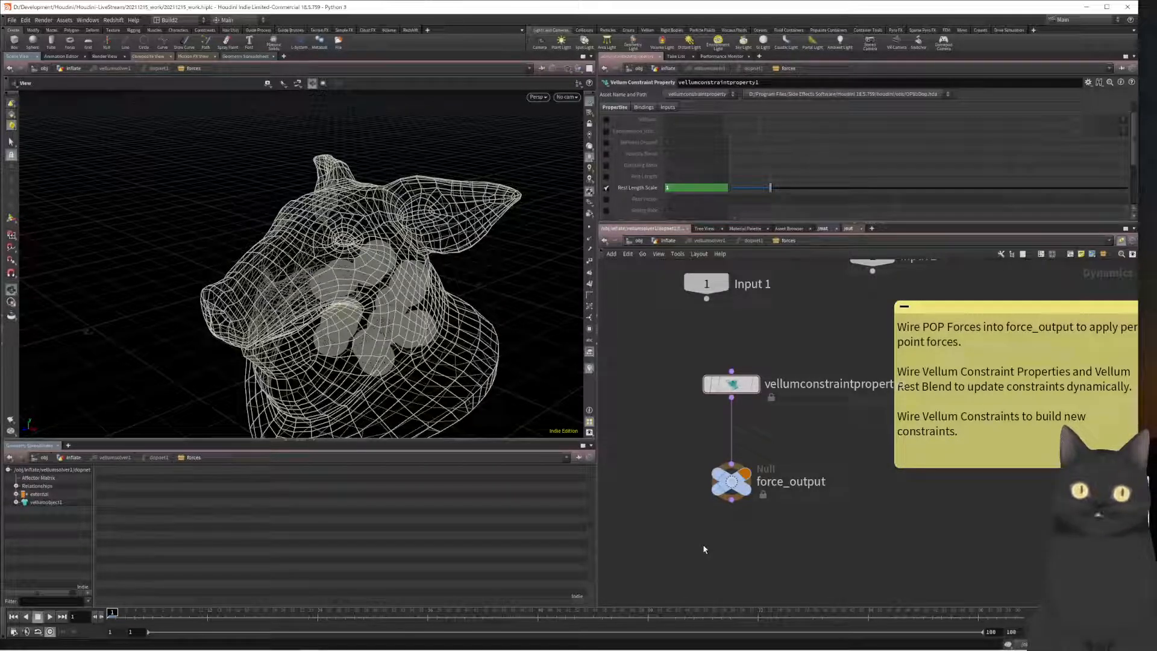
key(u)
key(u)
key(u)
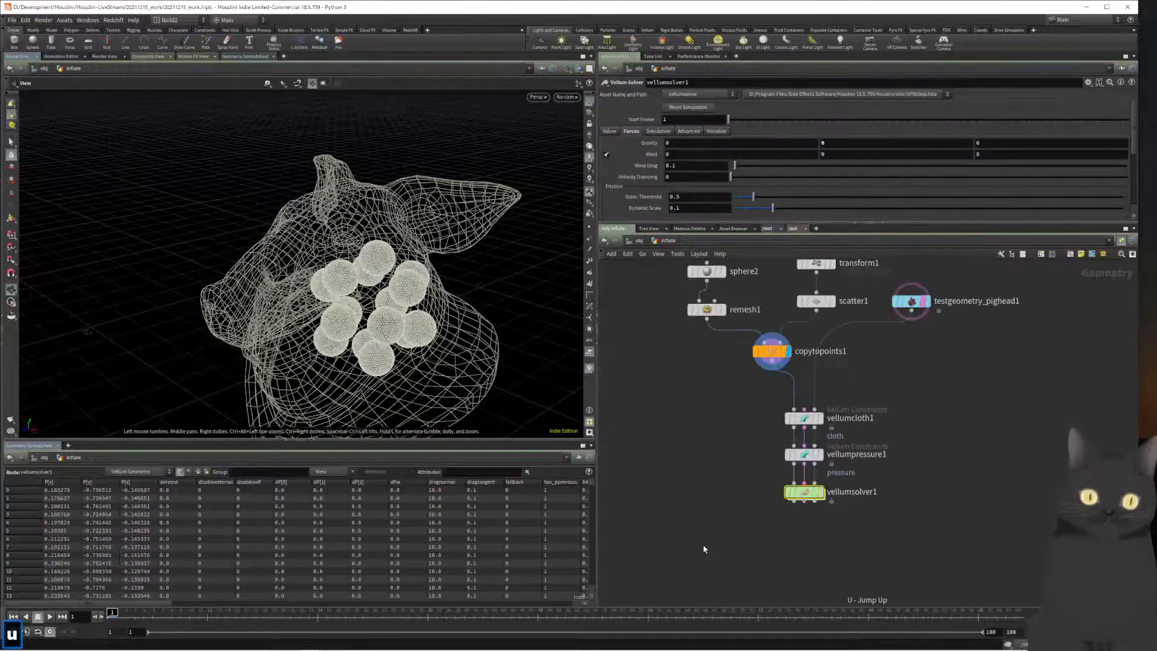
click(821, 491)
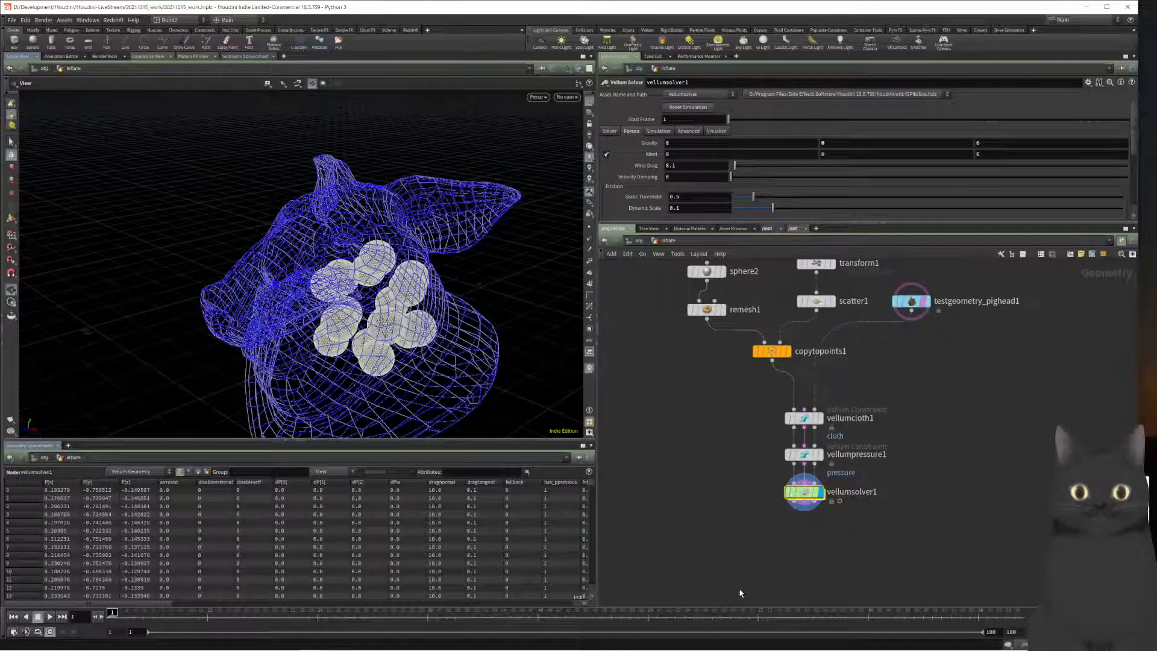
Step: Simulate up to frame 100, inspect the inflated spheres against the pig head and return to frame 1
click(1022, 615)
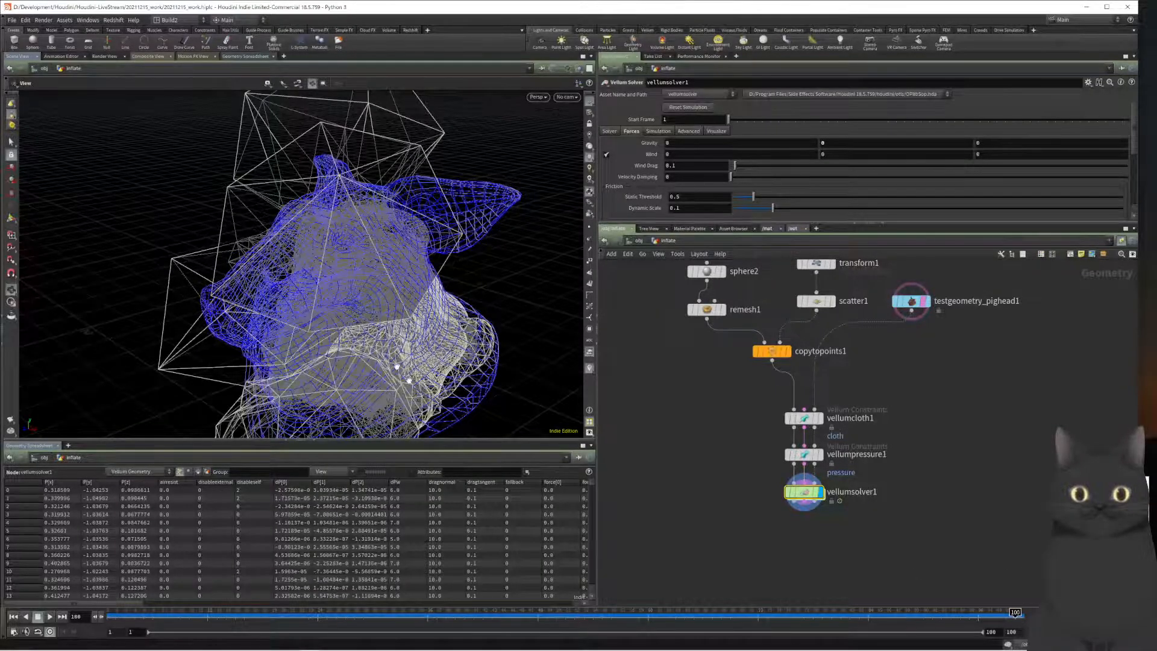
drag(385, 336, 328, 323)
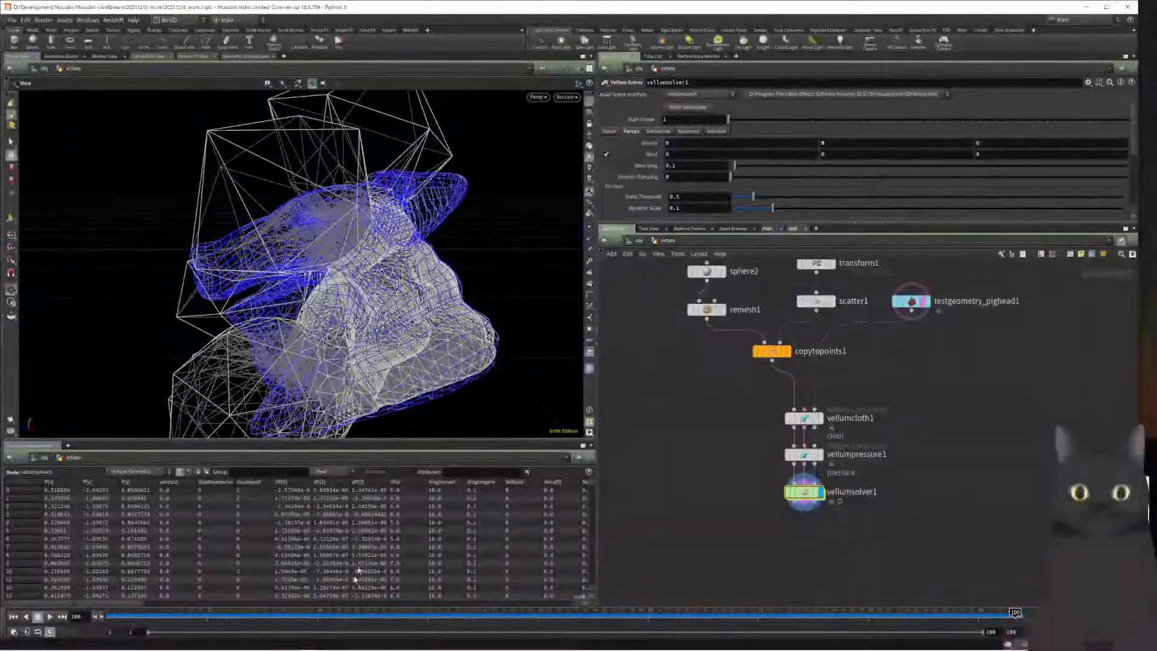
click(324, 611)
mouse_move(324, 612)
mouse_down()
mouse_move(124, 612)
mouse_move(566, 611)
mouse_move(282, 494)
mouse_move(292, 563)
mouse_move(373, 573)
mouse_move(91, 620)
mouse_up()
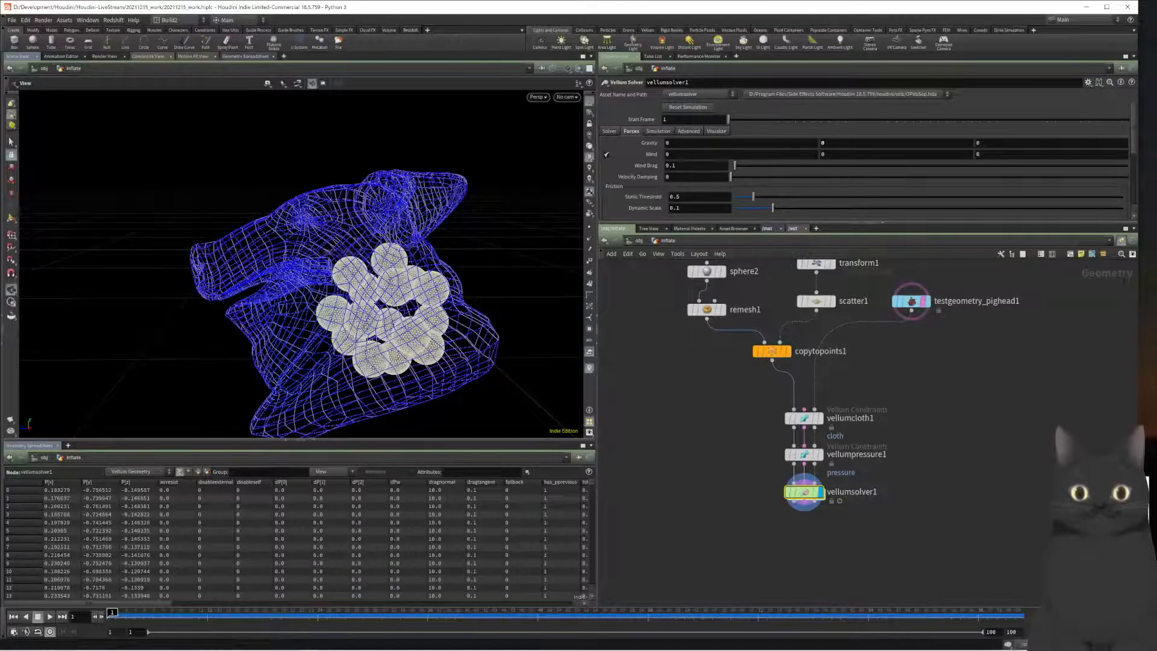
Step: Set the Vellum Solver's substeps to 8 and its constraint iterations to 10
click(609, 131)
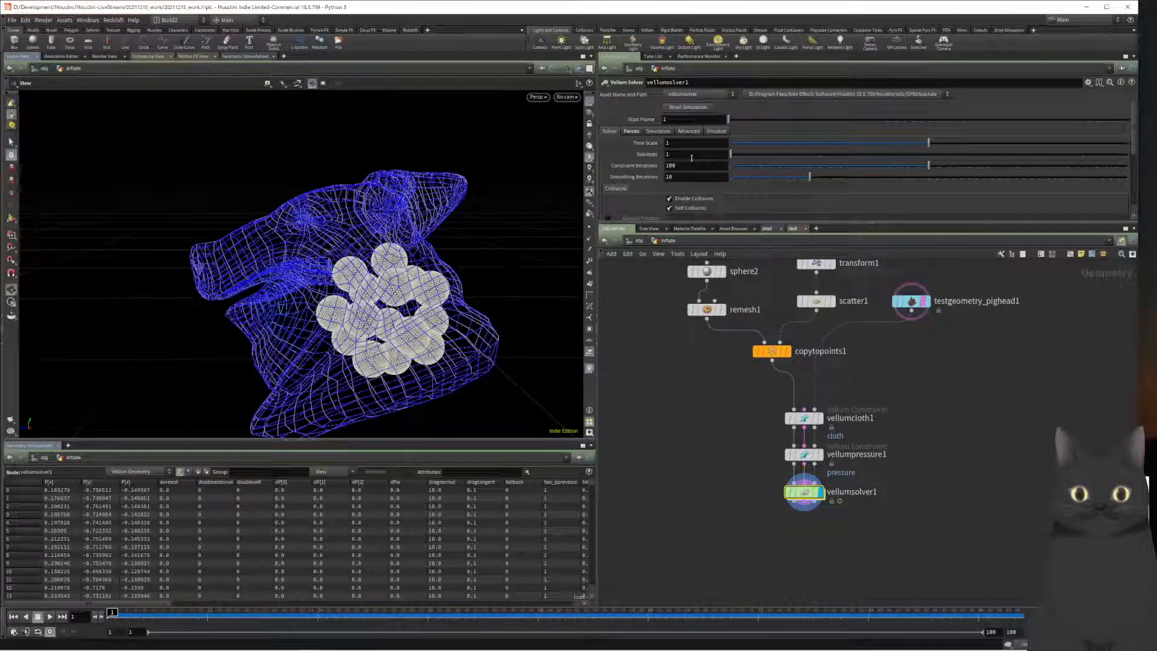
click(691, 158)
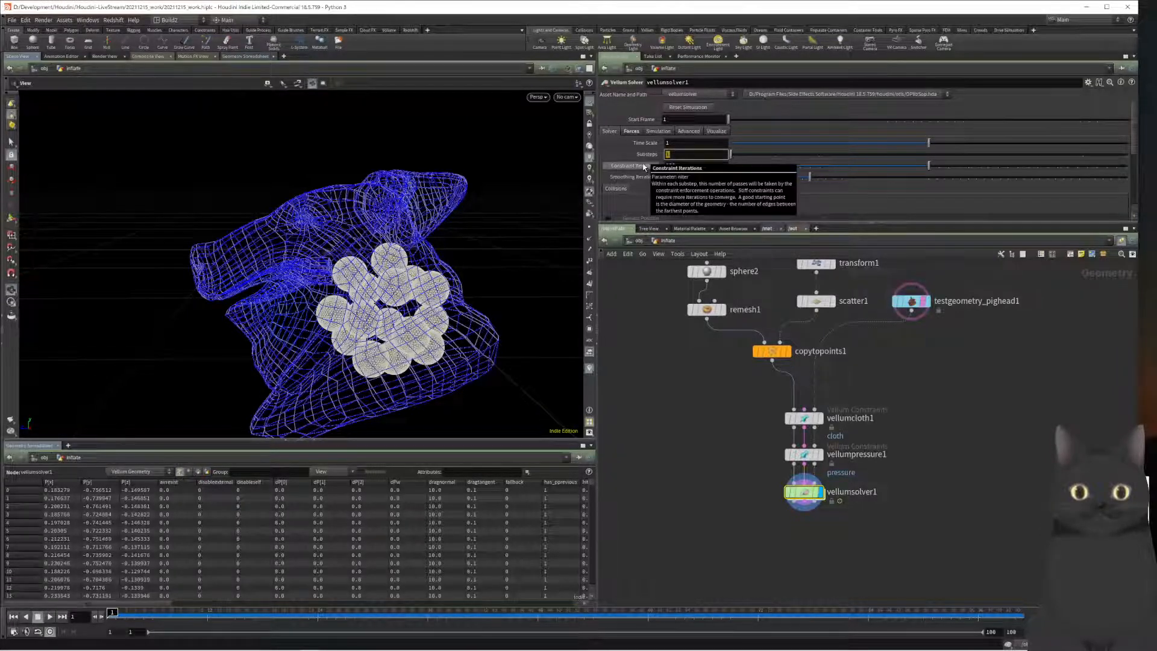
text(8)
key(Tab)
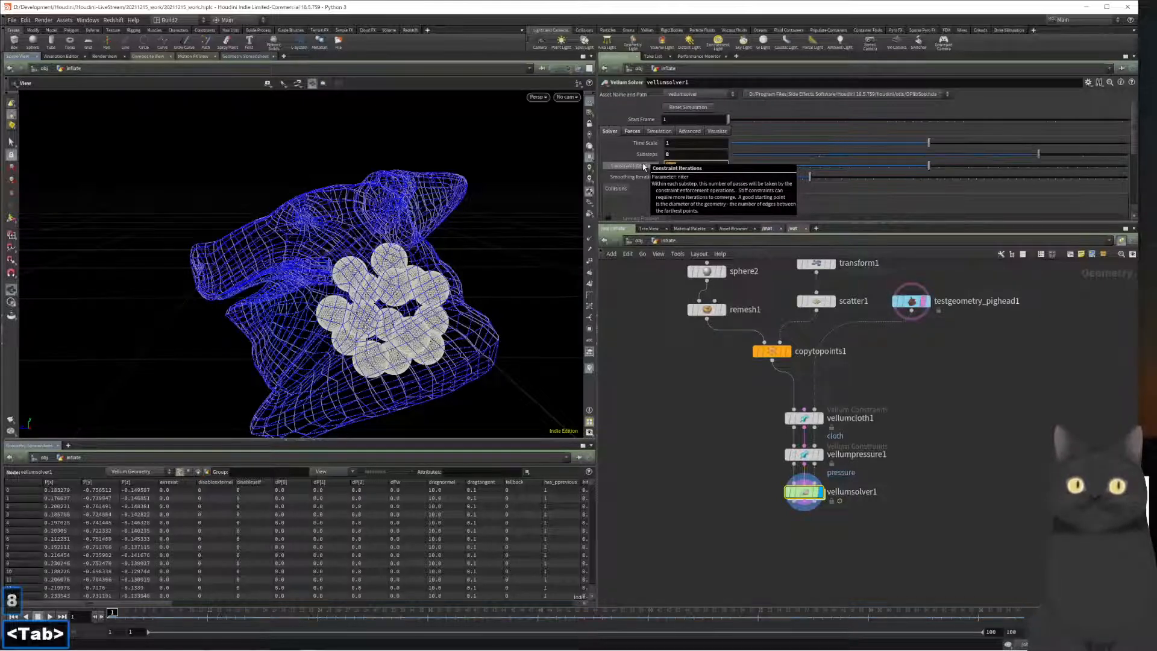
text(10)
key(Return)
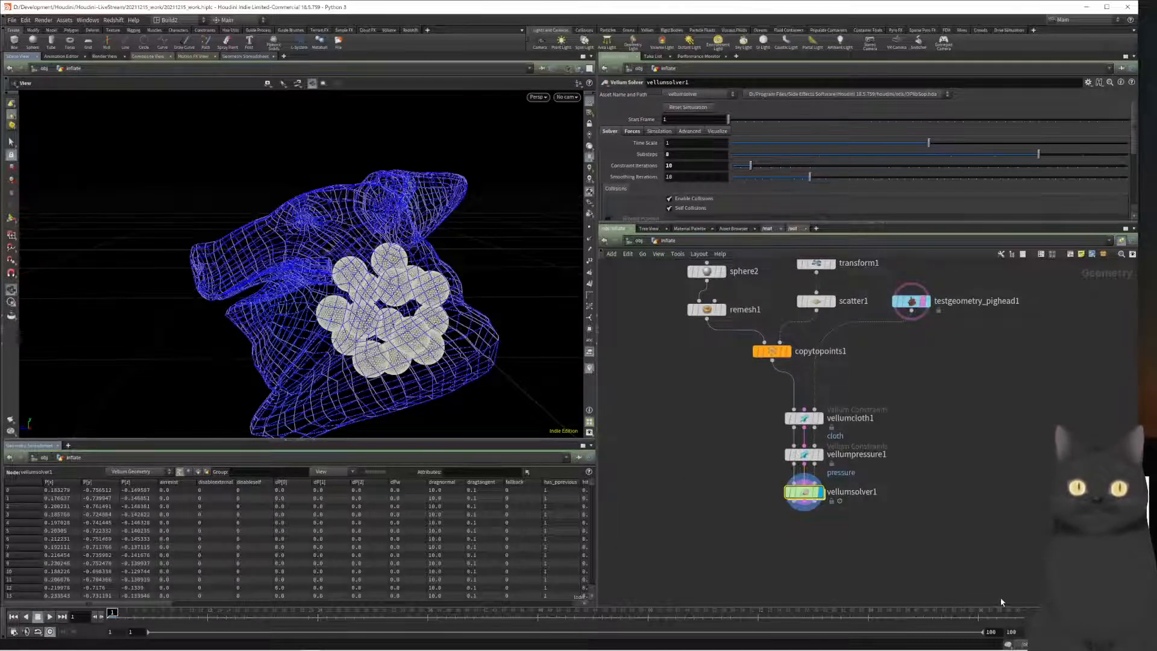
Step: Simulate up to frame 100, switch the viewport to shaded display, scrub through the inflation and return to frame 1
click(1016, 616)
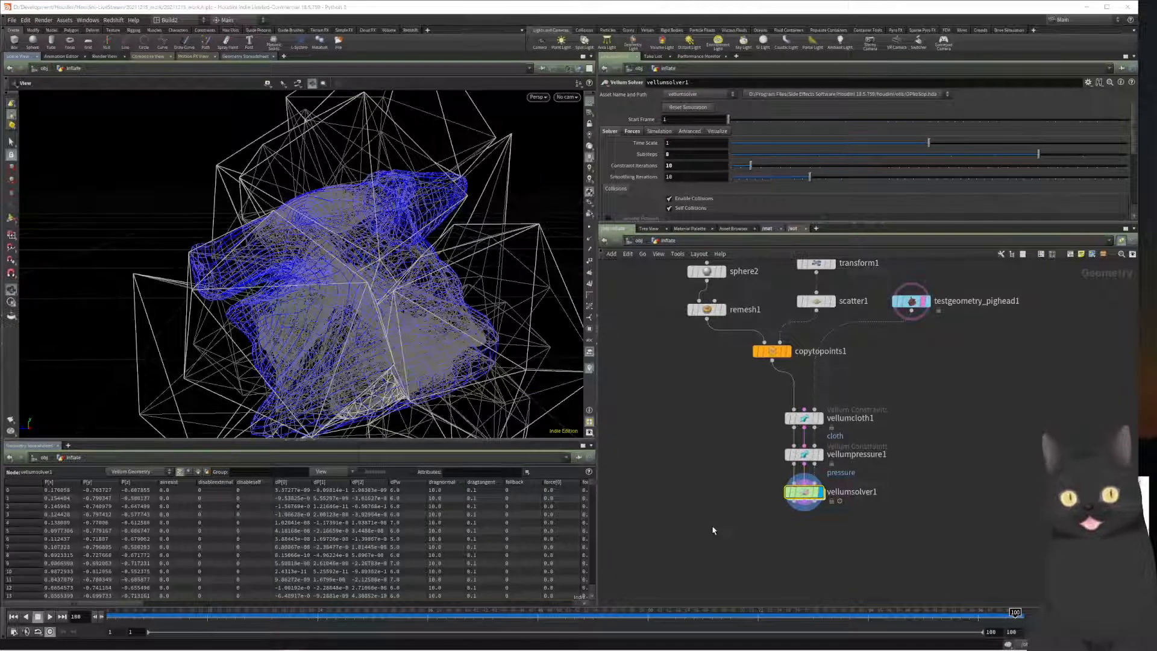
key(ctrl+Left)
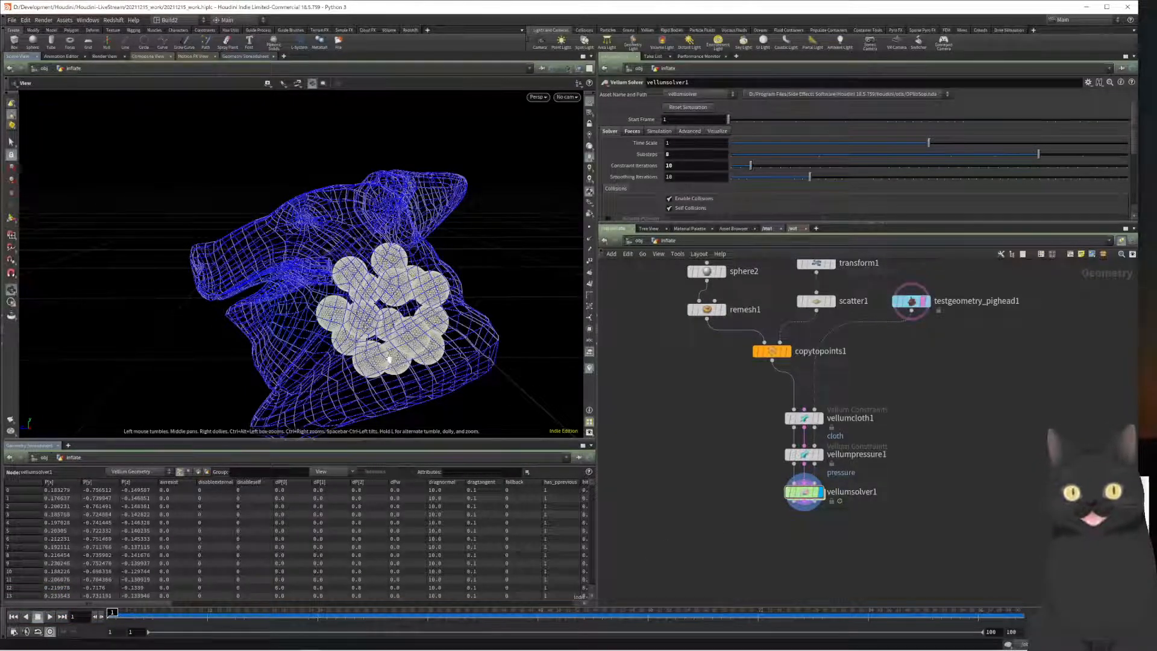
key(w)
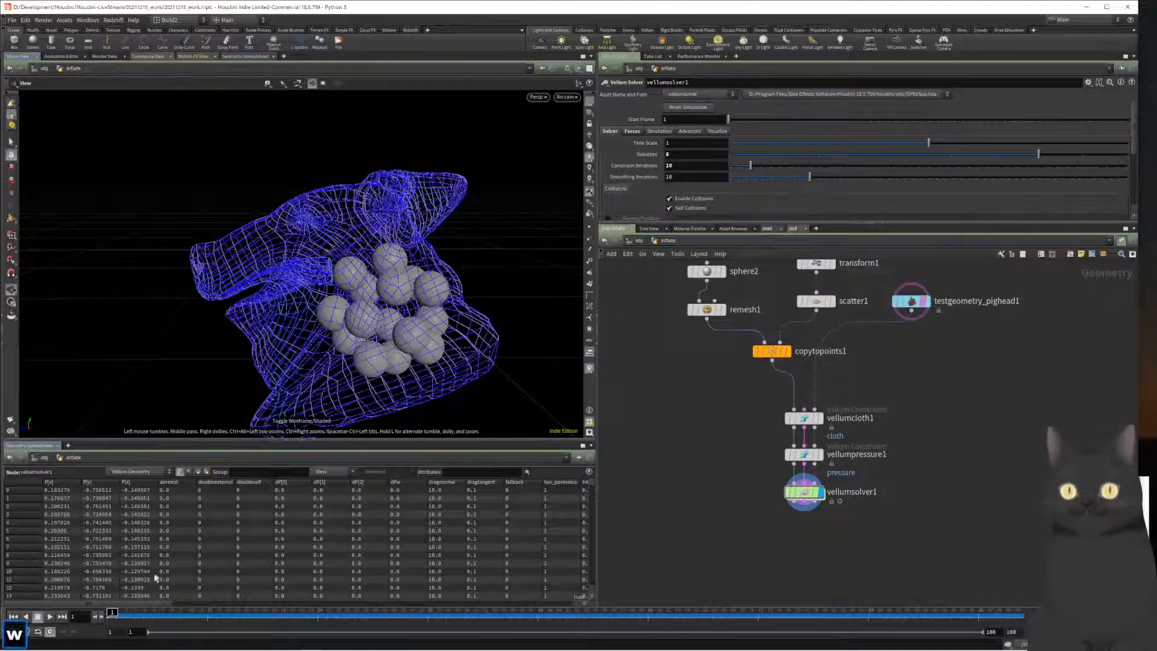
click(127, 612)
drag(127, 612, 991, 613)
drag(877, 612, 88, 607)
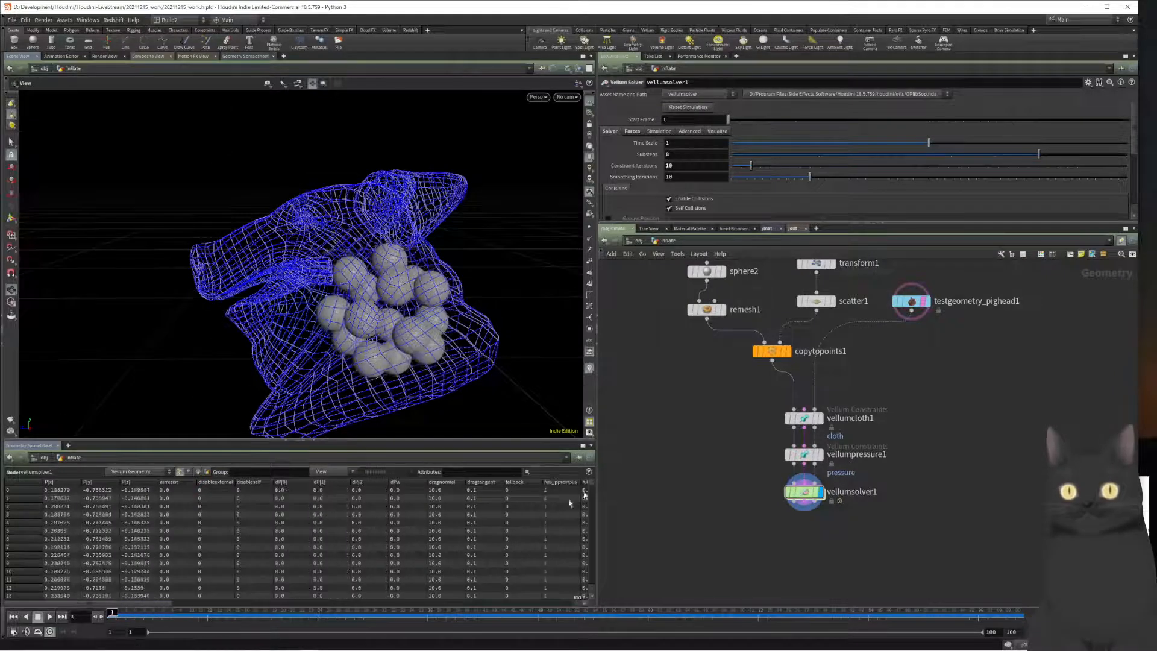
Step: Set vellumsolver1's substeps to 20 and its constraint iterations to 100
double_click(683, 155)
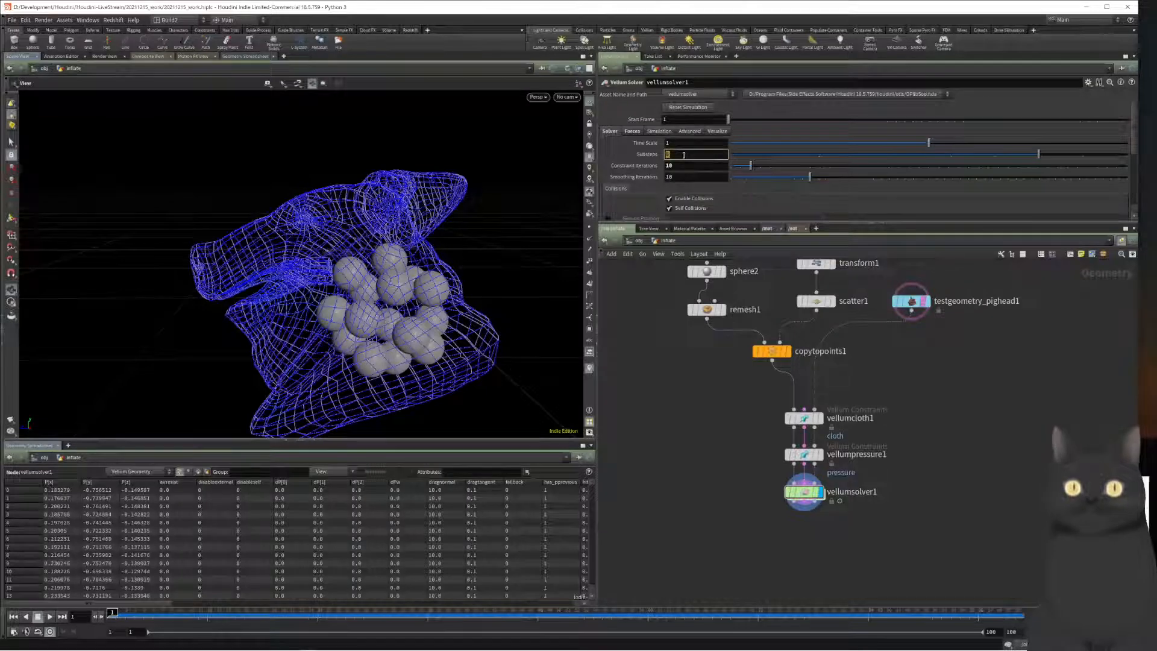
text(20)
key(Tab)
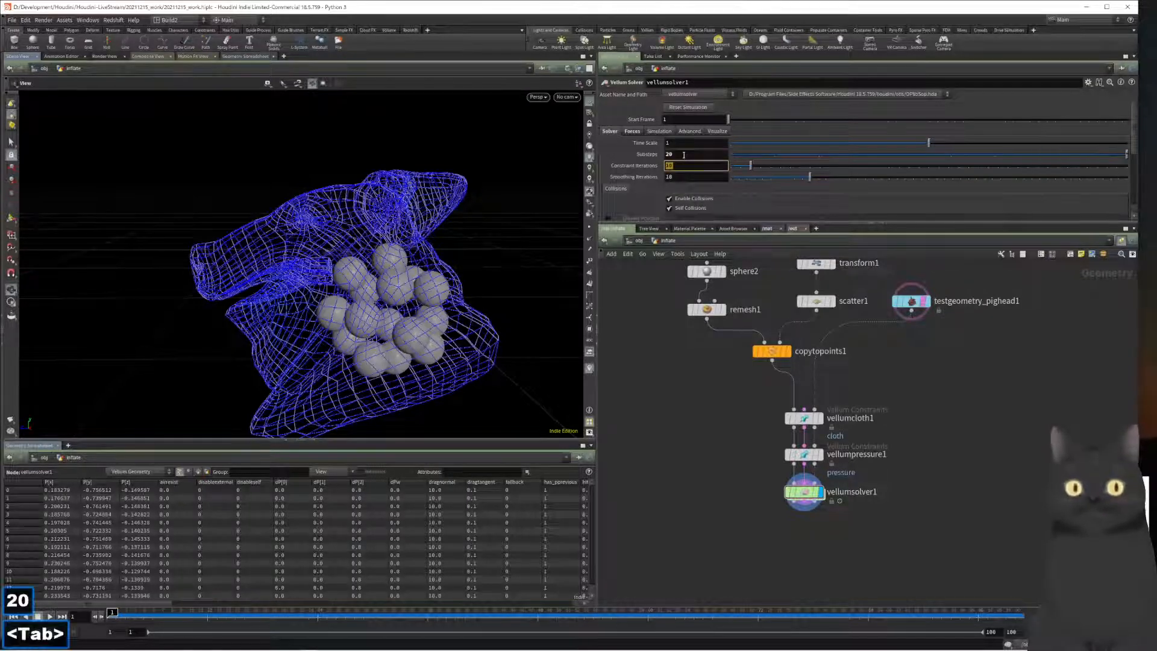
text(100)
key(Return)
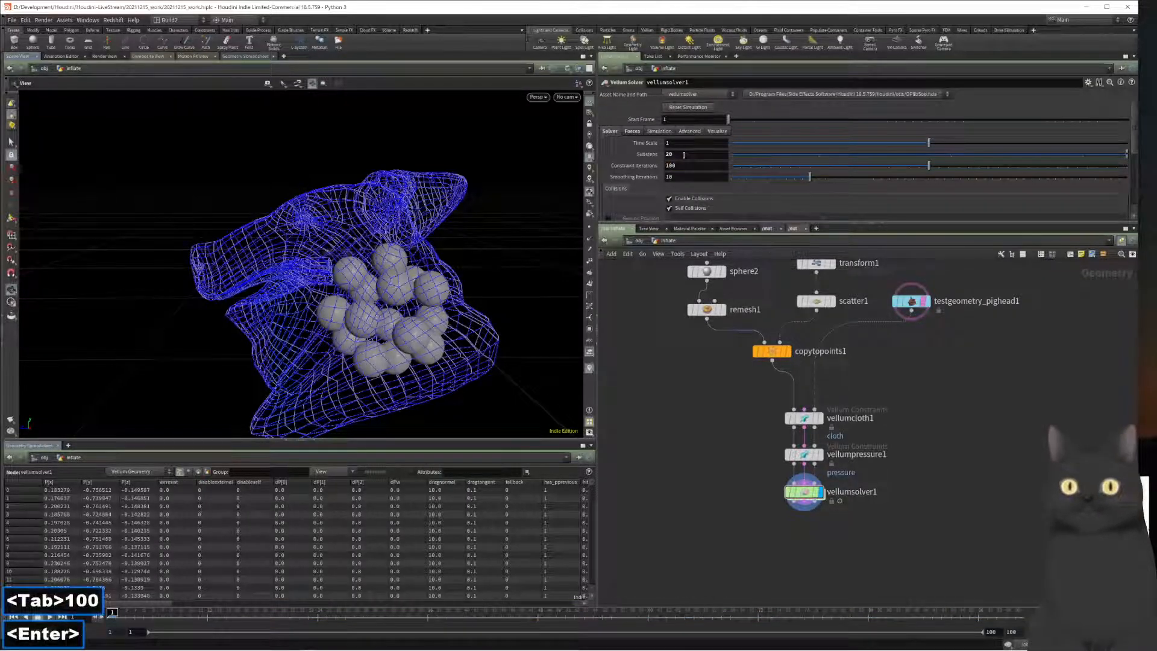
Step: Insert a UV Unwrap node between sphere2 and remesh1 and check remesh1's node information
middle_drag(719, 415, 757, 535)
scroll(747, 417, up, 1)
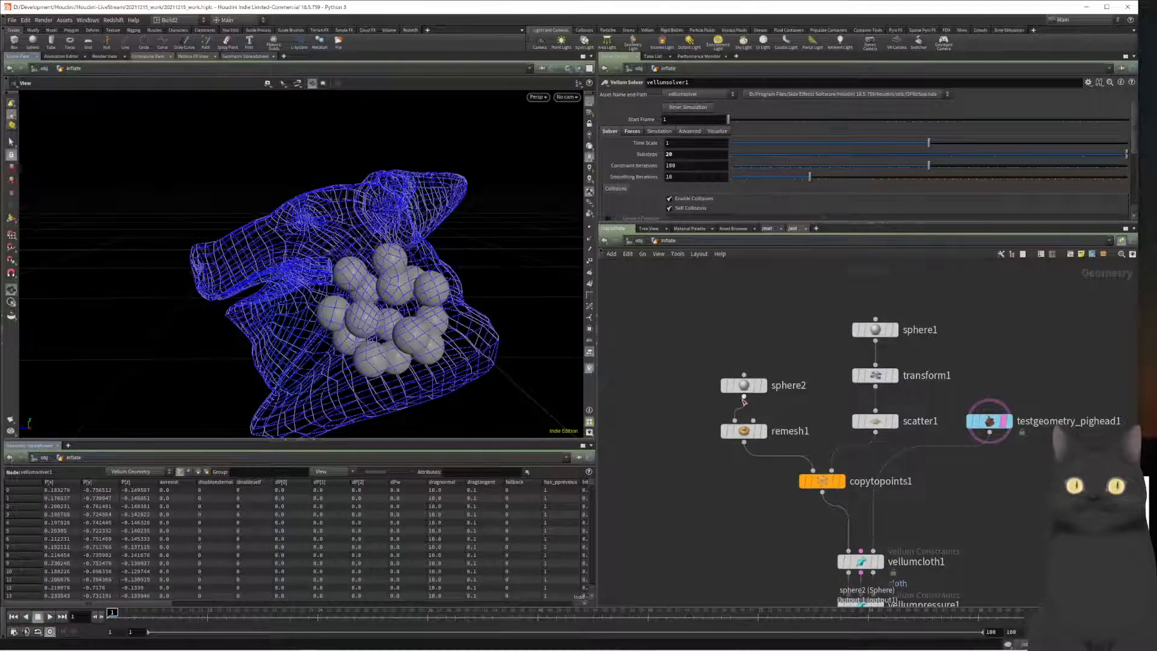
key(Tab)
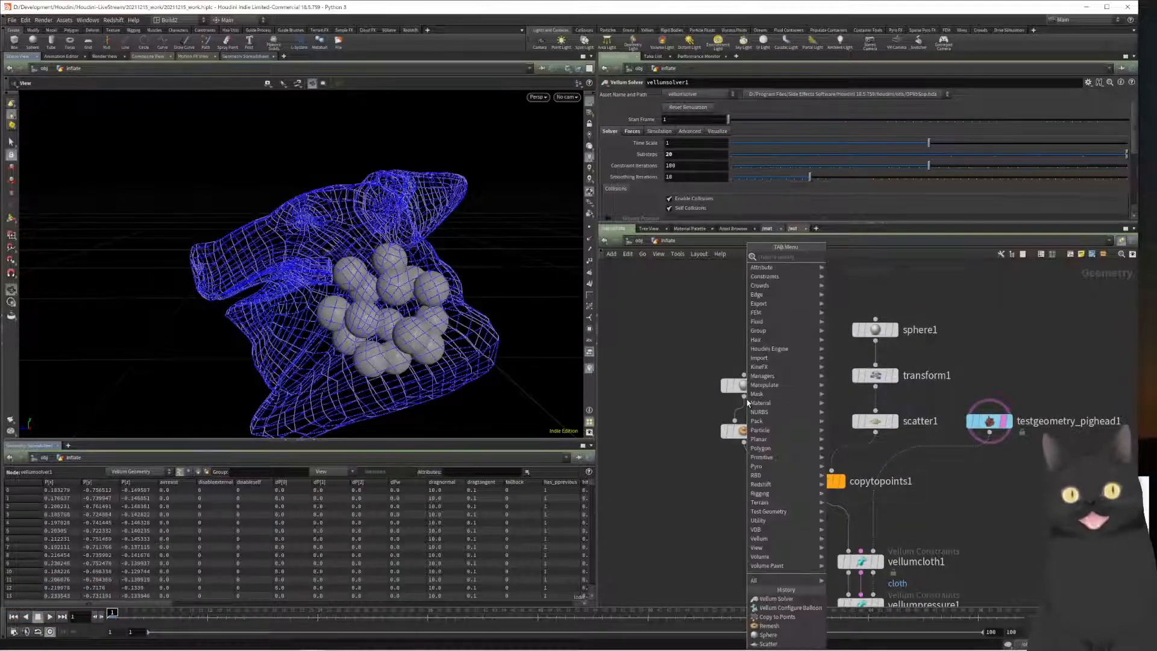
text(uv)
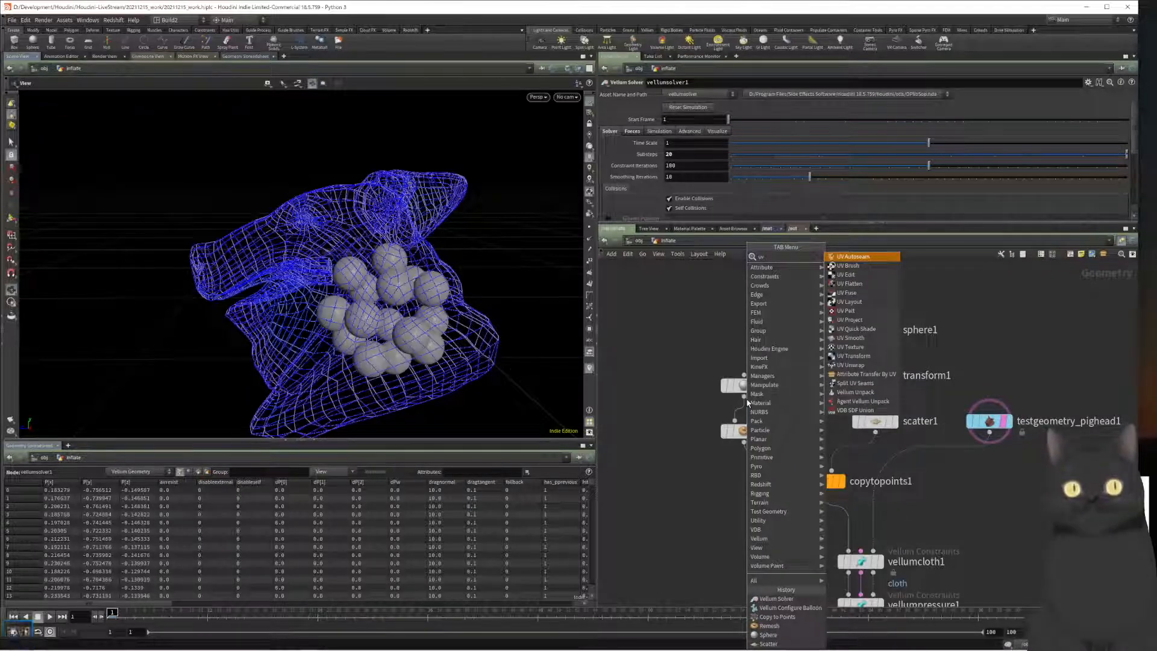
text(un)
key(Return)
key(Return)
click(745, 429)
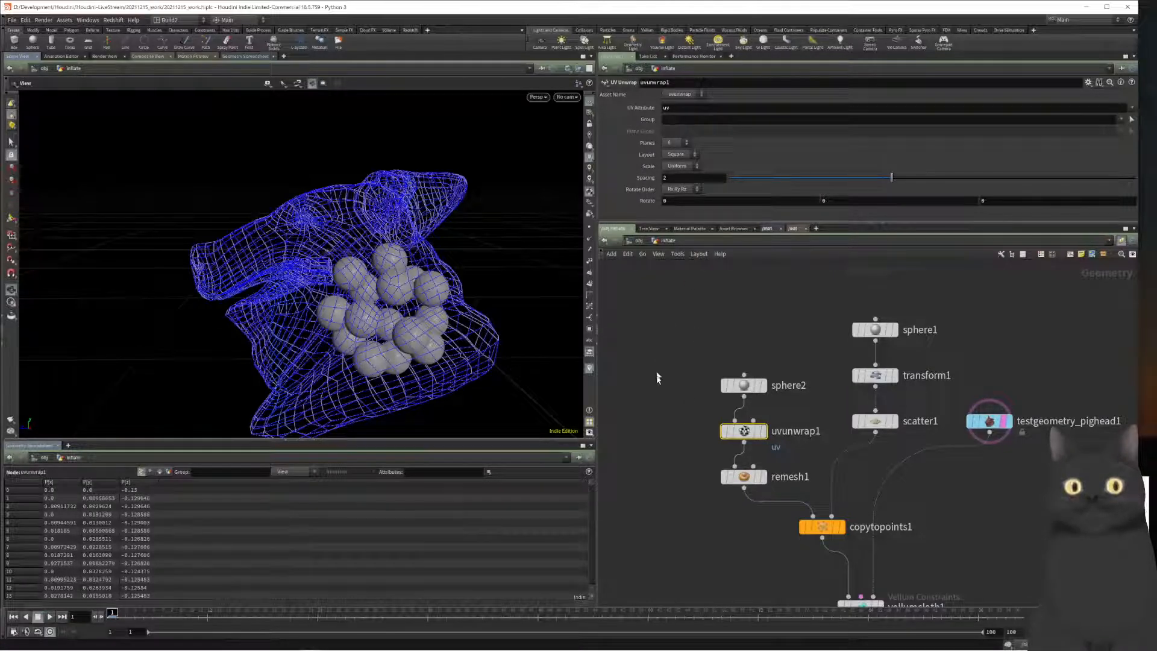
middle_drag(700, 476, 696, 384)
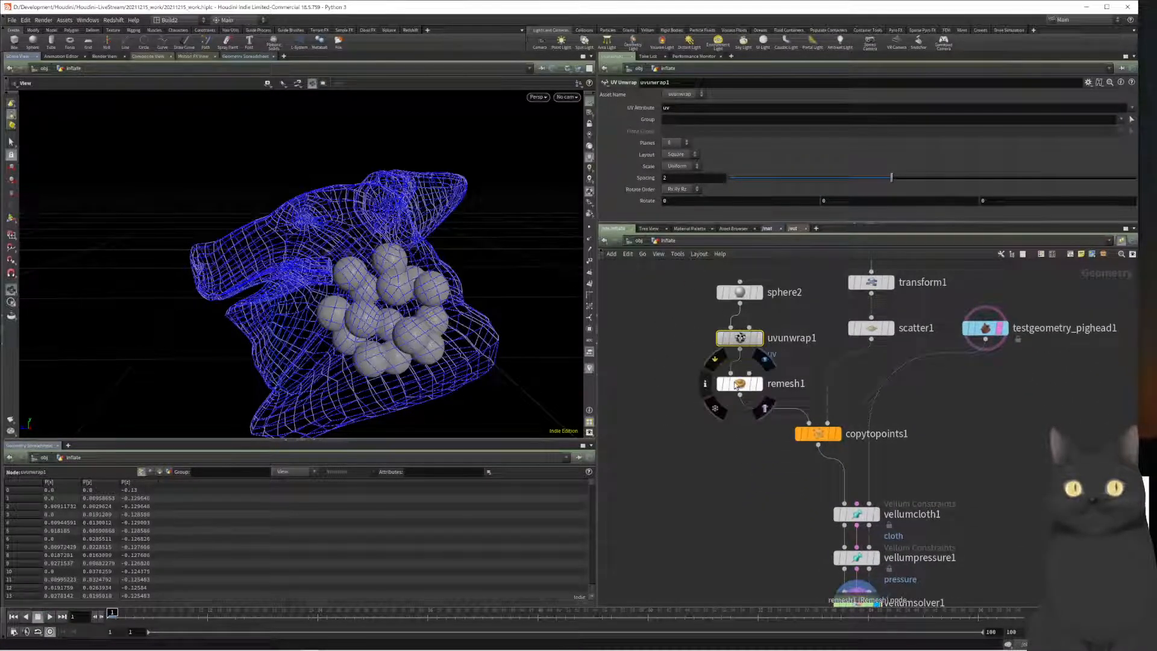
middle_click(735, 385)
middle_click(736, 385)
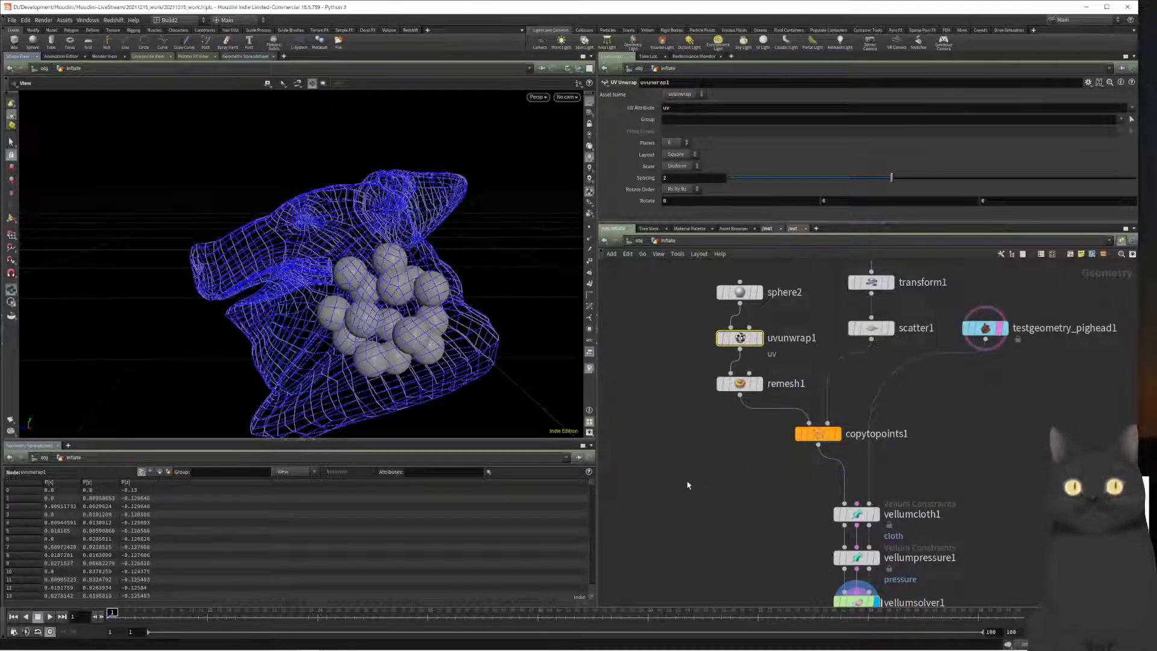
Step: Play the first frames of the simulation to check the inflating spheres, stop it and return to frame 1
middle_drag(677, 524, 673, 492)
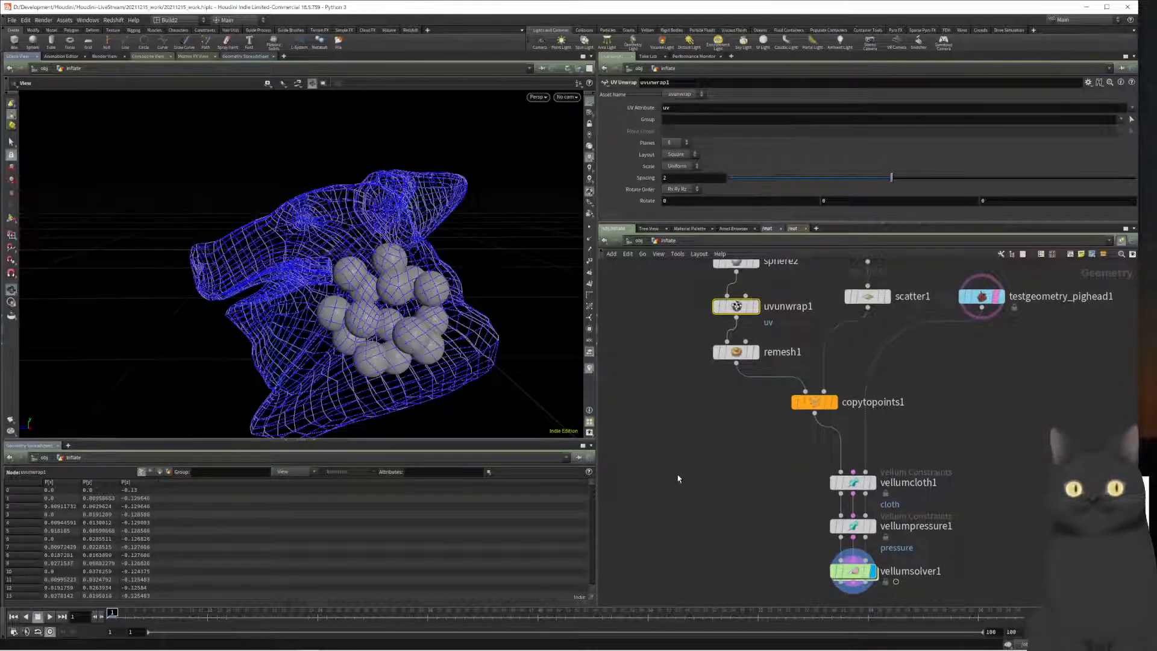
key(Up)
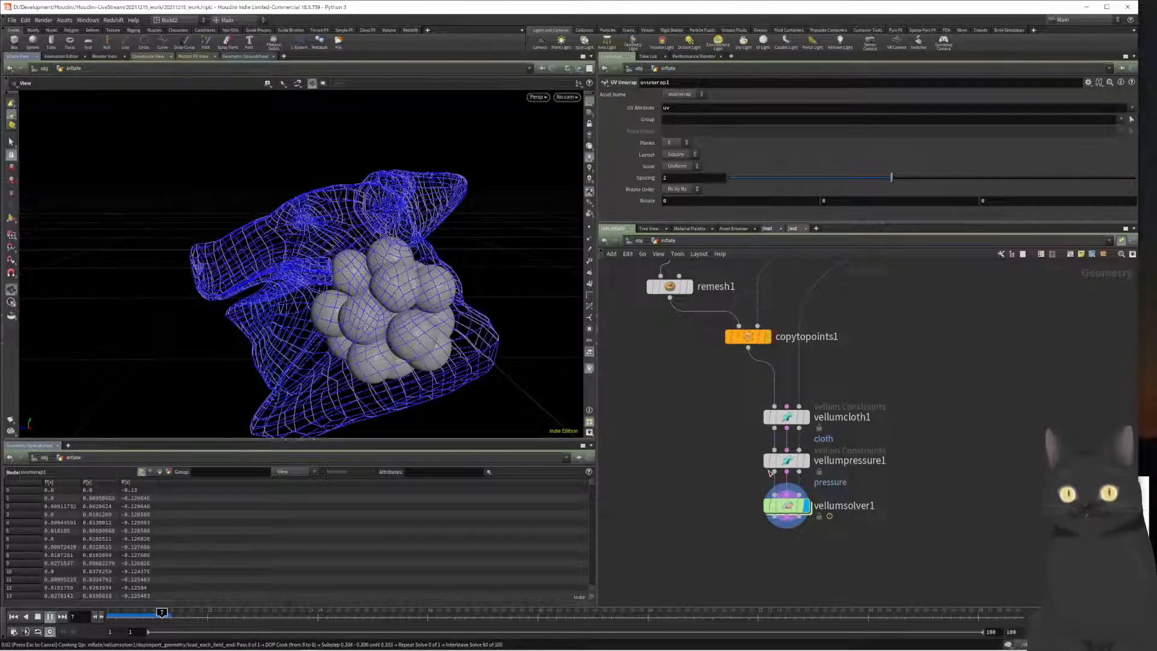
key(ctrl+Left)
key(ctrl+Left)
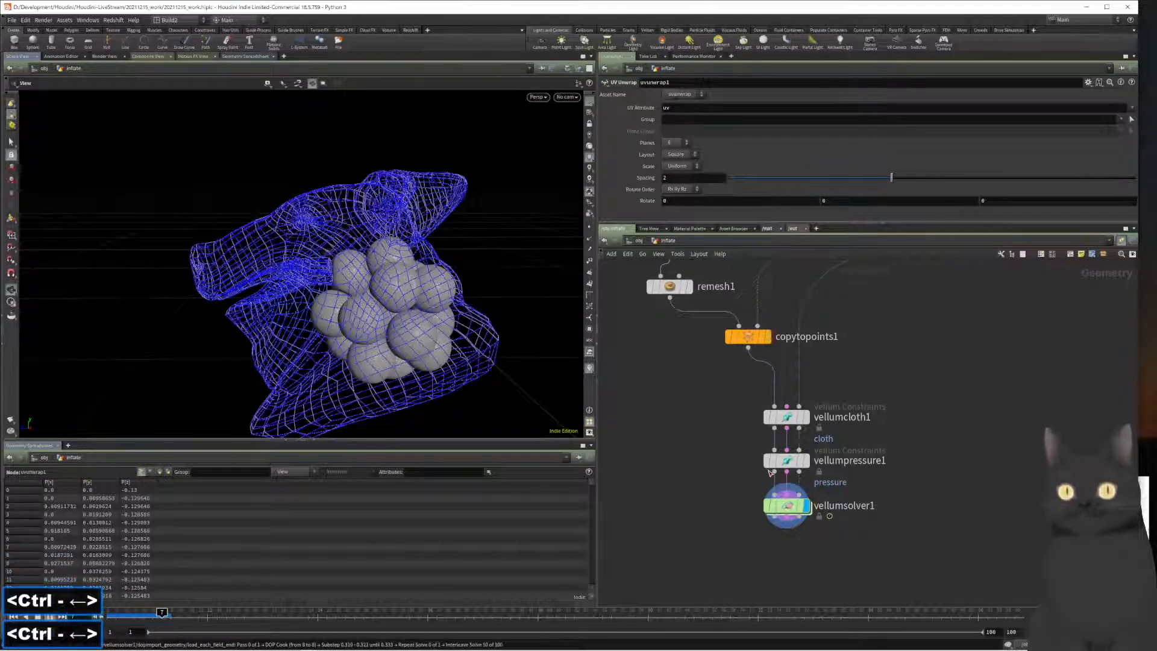
key(ctrl+Left)
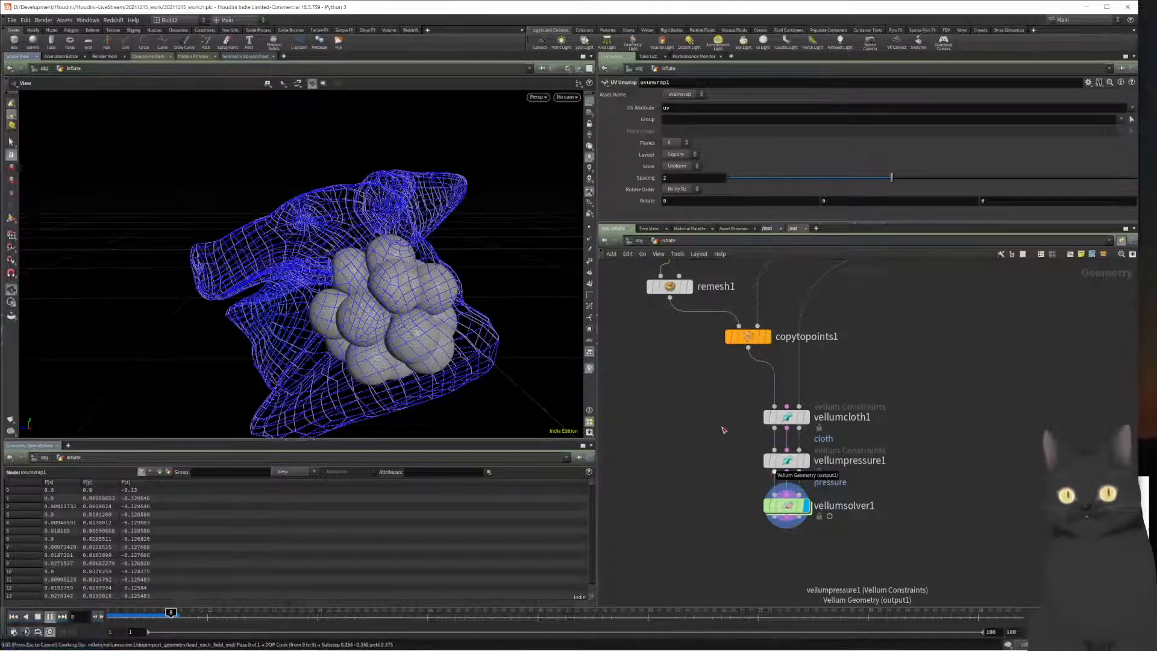
key(ctrl+Left)
key(ctrl+Left)
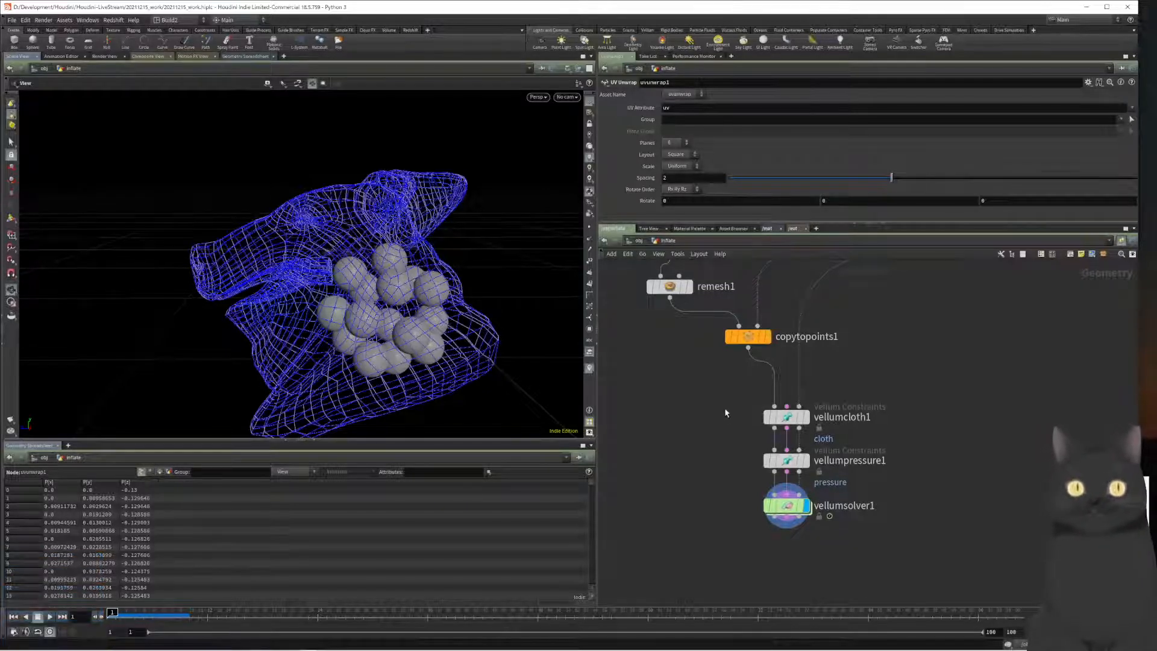
Step: Select vellumcloth1 and review its mass and thickness settings and the available constraint types
drag(710, 406, 870, 424)
click(717, 430)
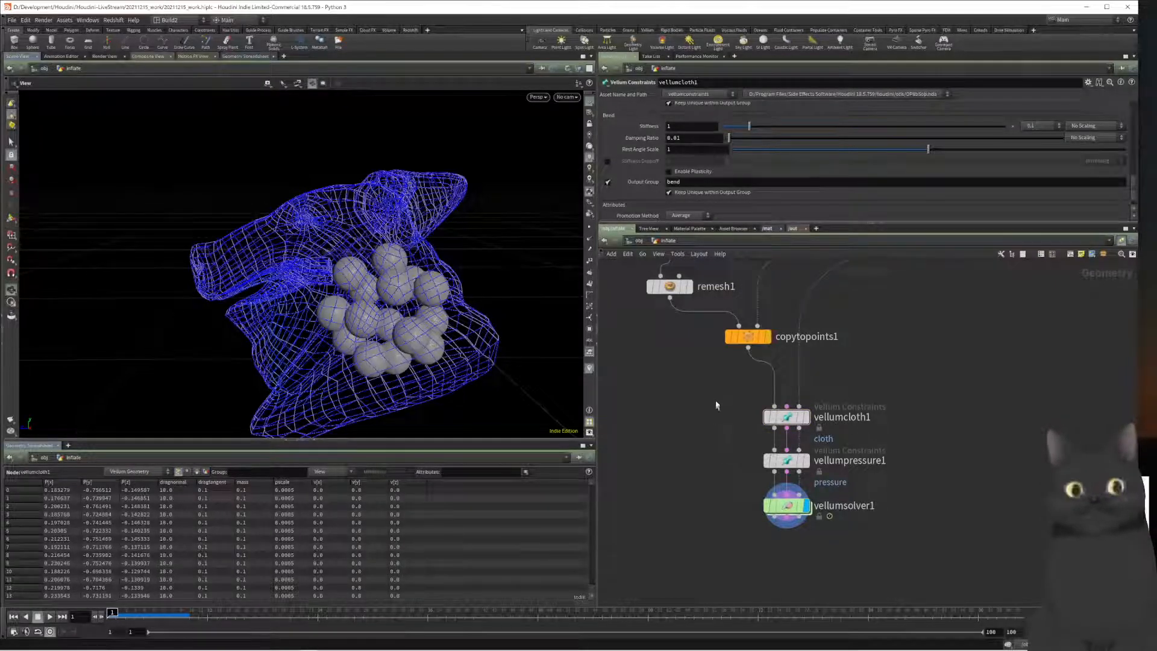
drag(713, 398, 859, 427)
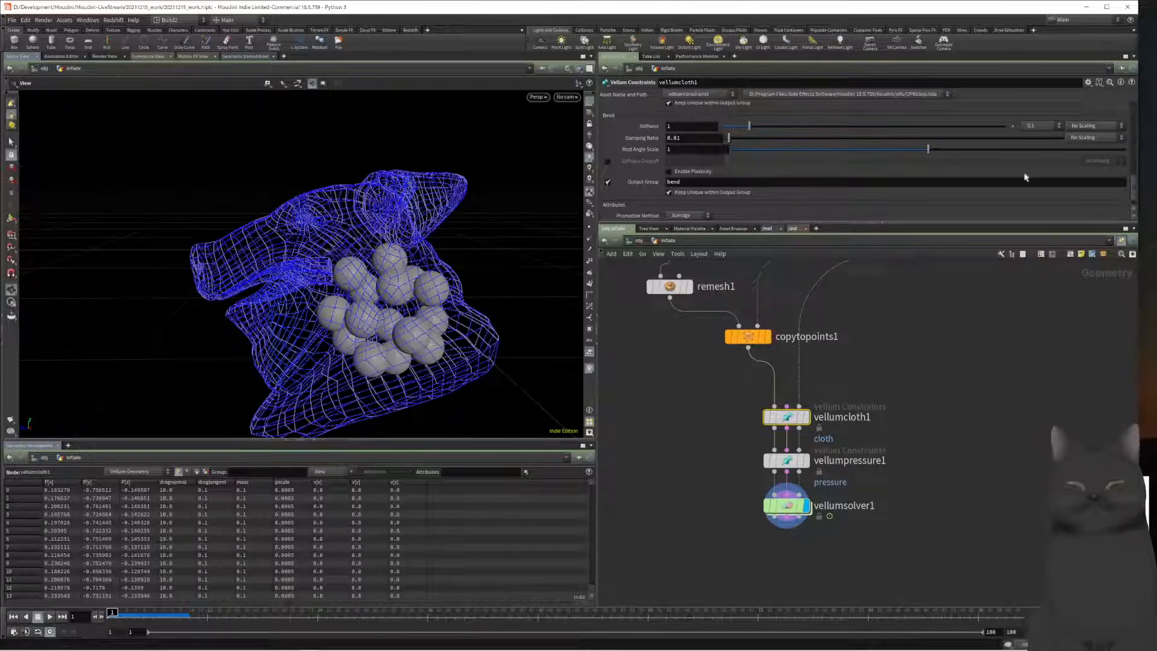
scroll(1131, 175, up, 10)
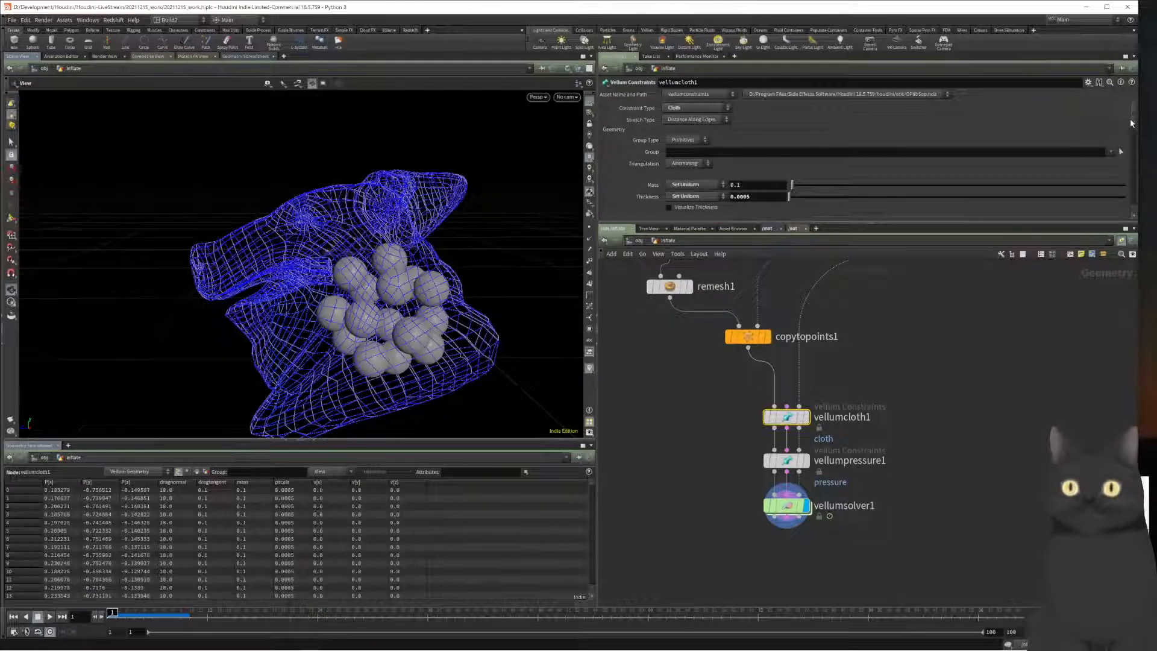
scroll(1131, 123, down, 10)
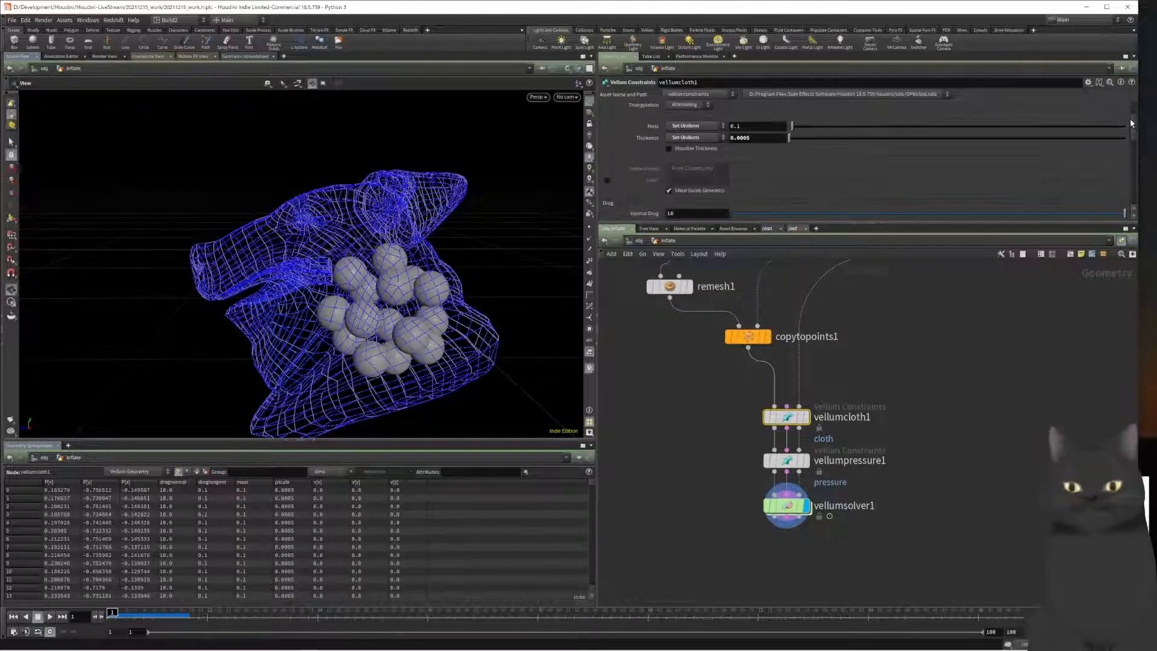
scroll(1130, 123, up, 10)
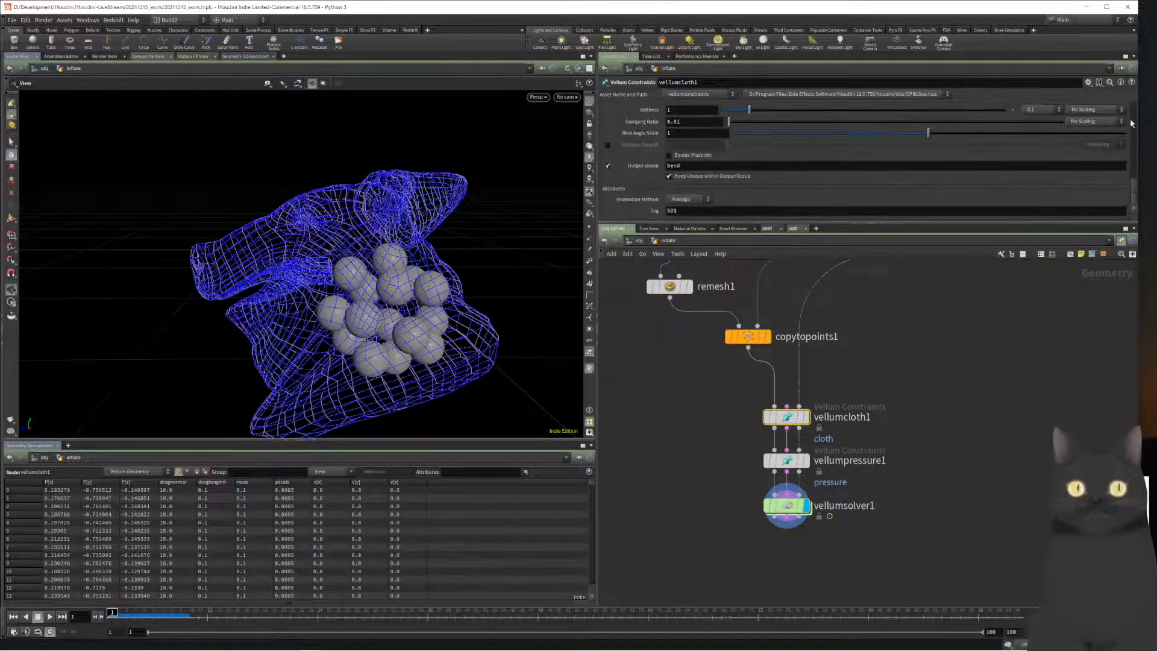
scroll(1131, 123, up, 2)
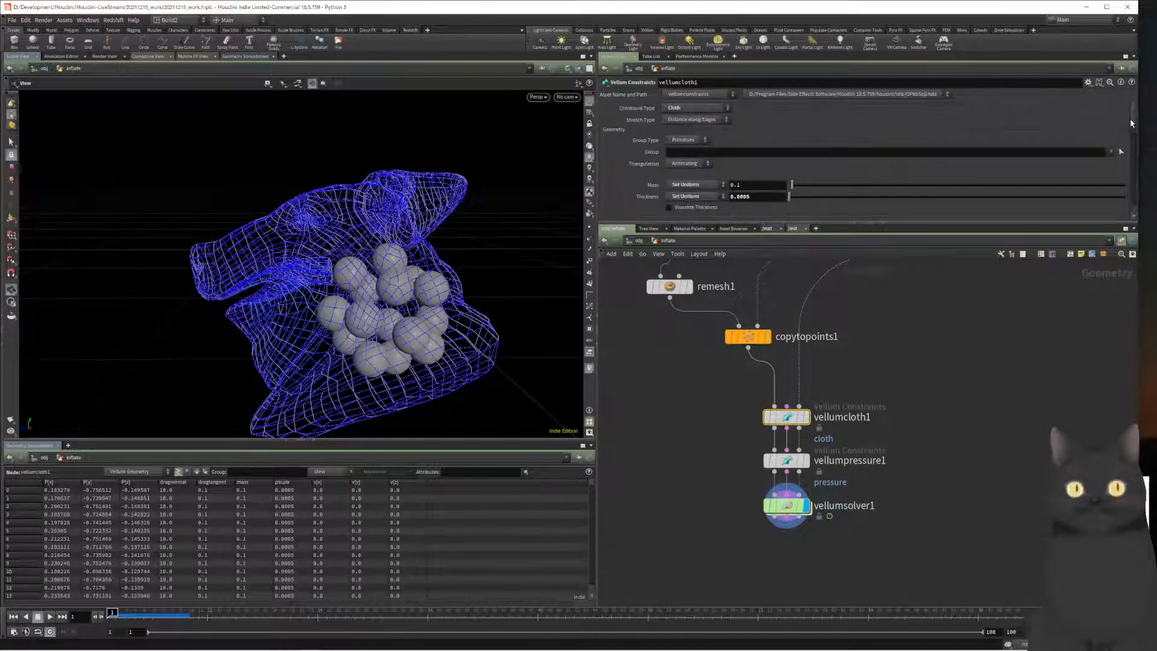
click(697, 109)
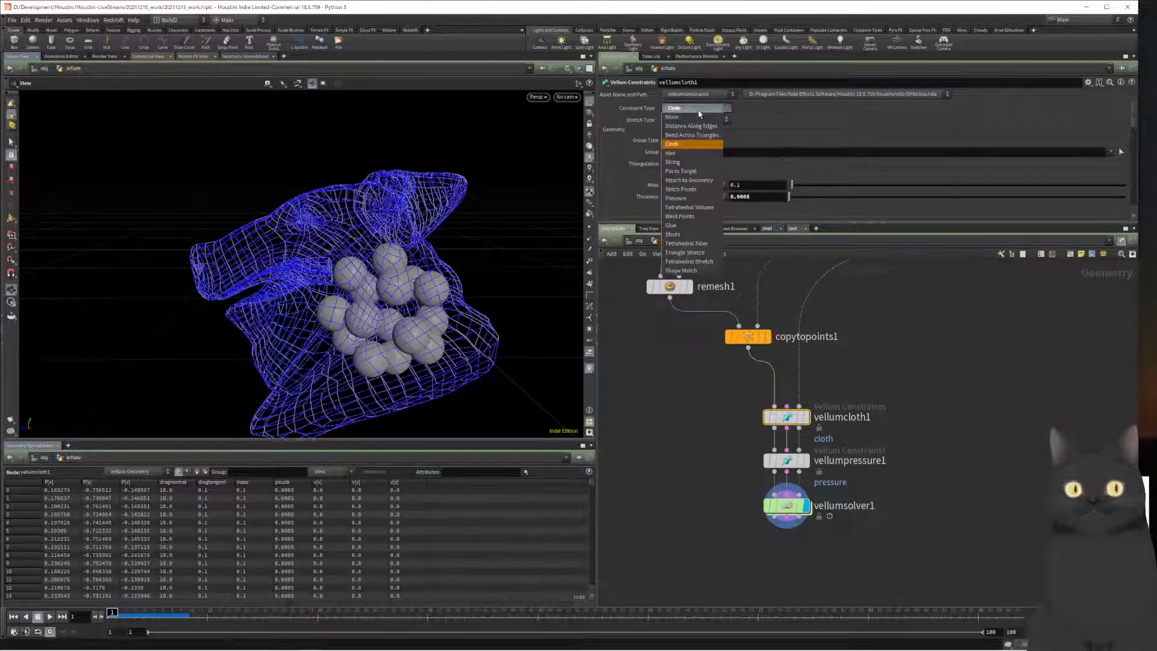
click(749, 108)
Step: Review vellumcloth1's drag, stretch and bend settings
scroll(1135, 126, down, 10)
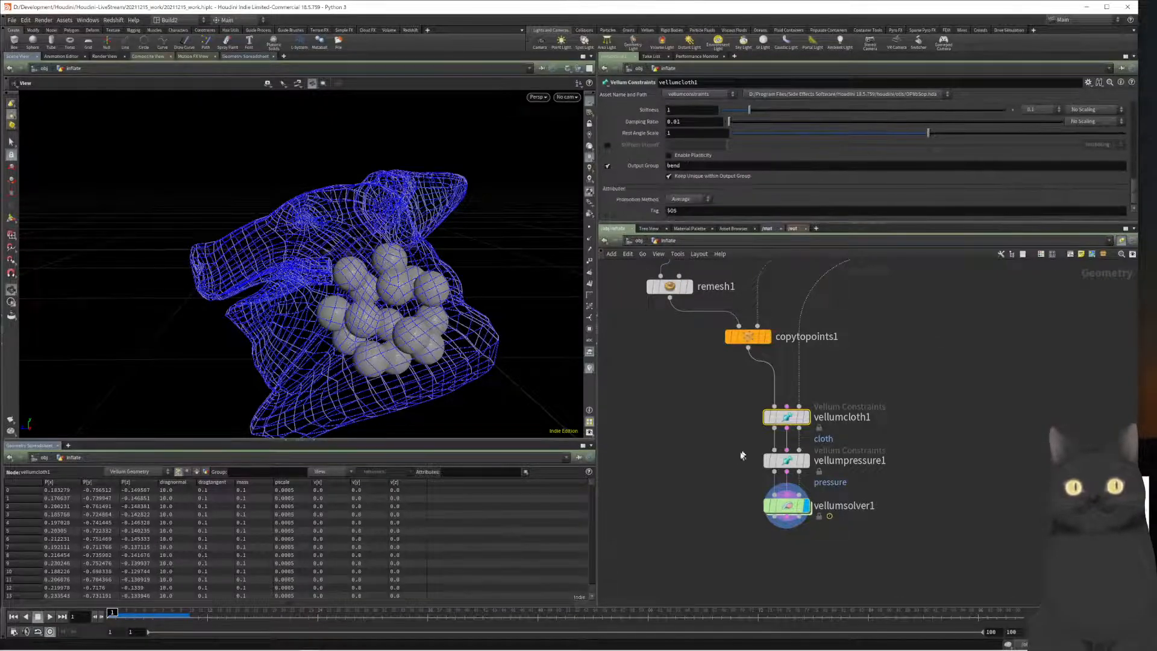
scroll(1135, 187, up, 1)
scroll(1135, 187, up, 1)
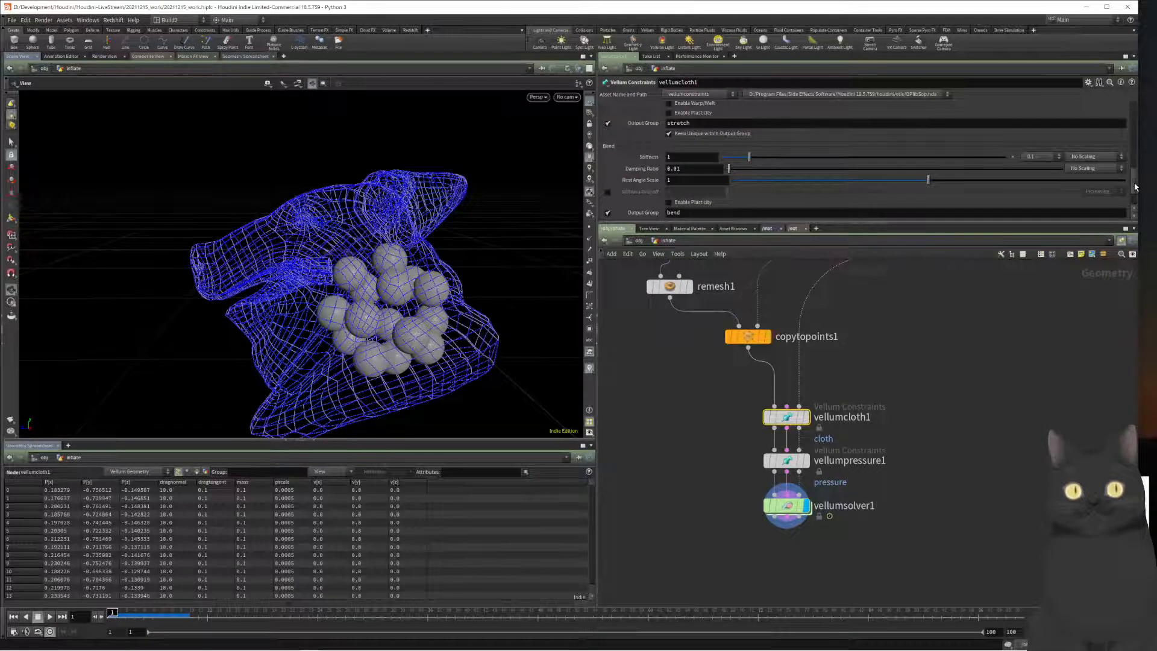
scroll(1135, 187, up, 4)
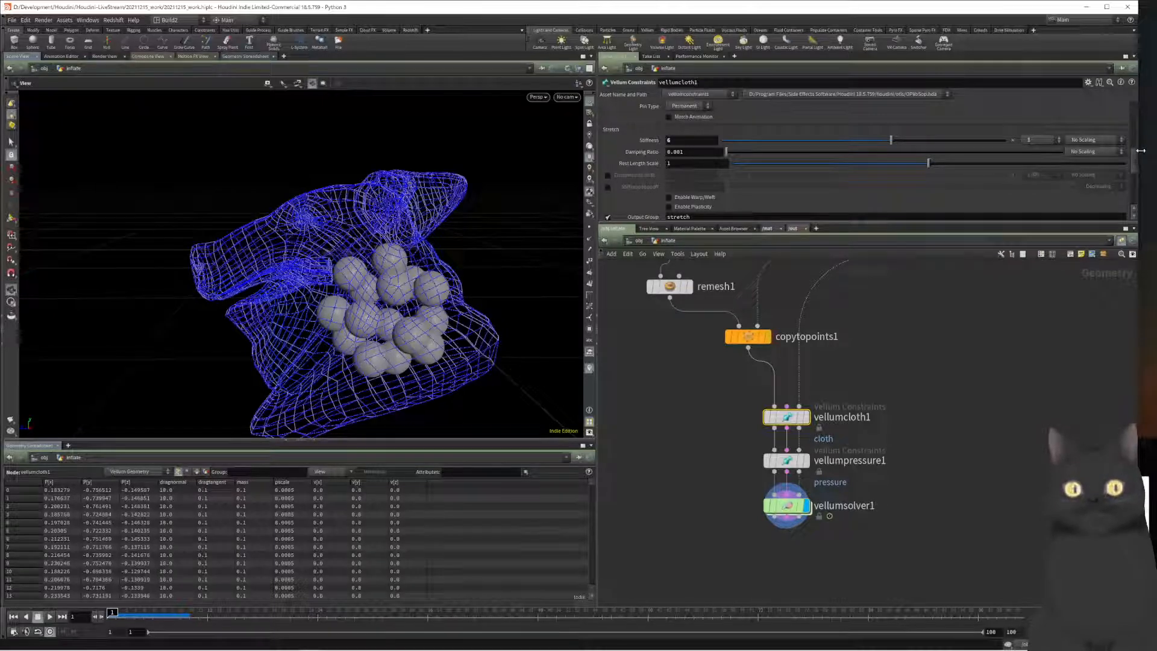
scroll(1133, 160, up, 3)
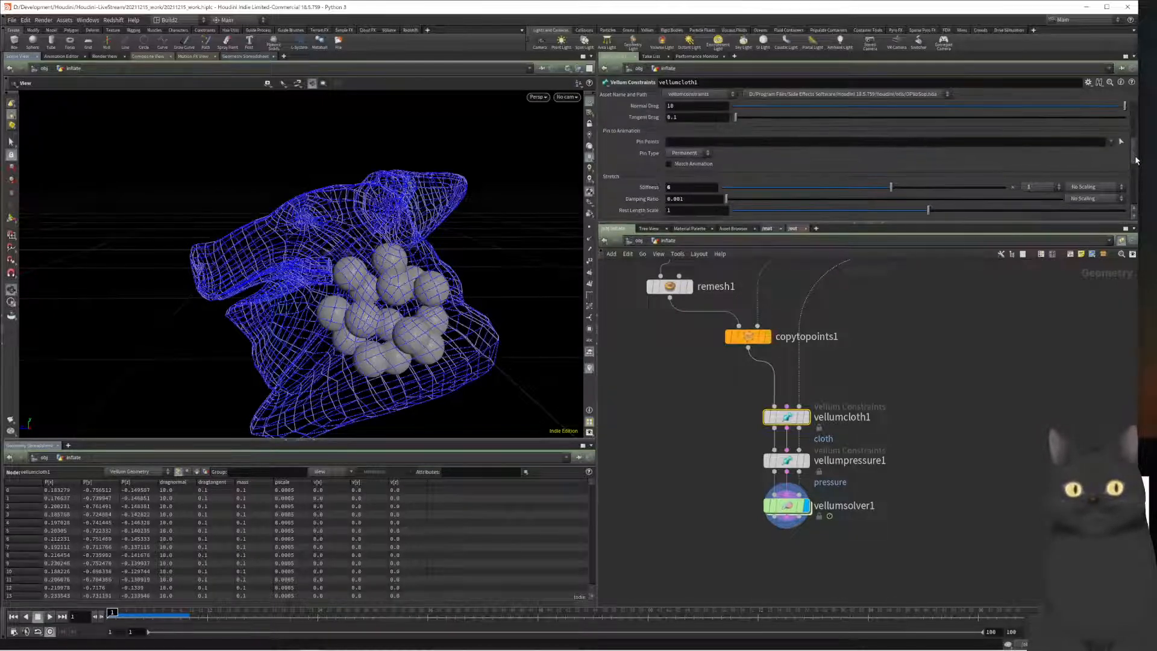
scroll(1136, 160, down, 4)
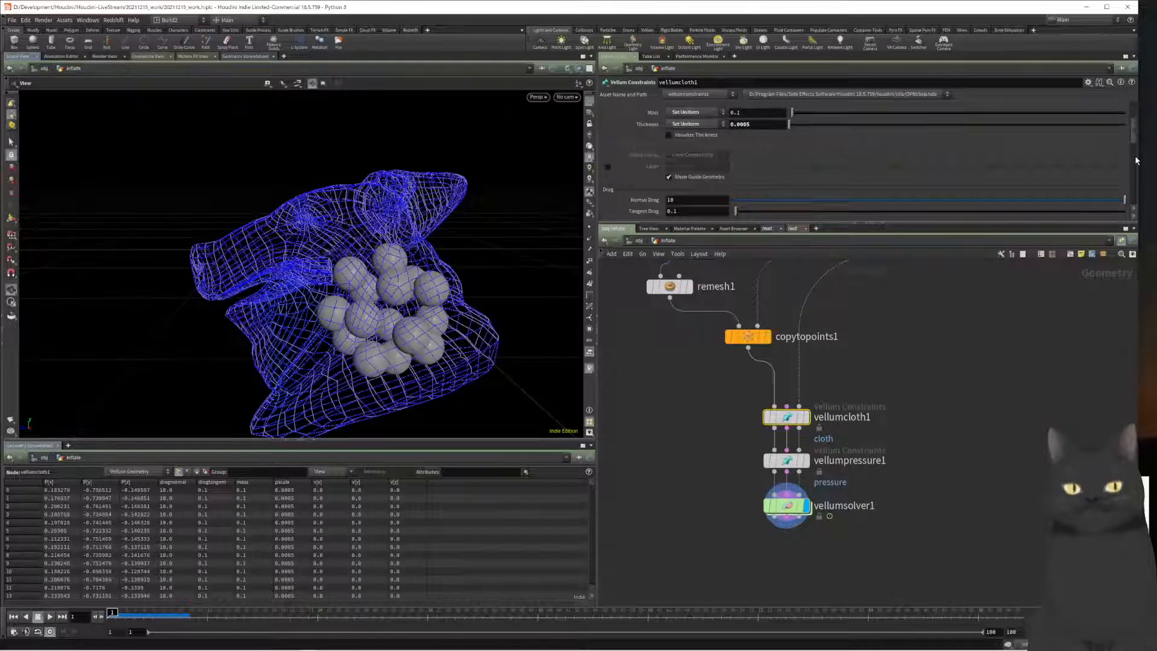
scroll(1136, 161, down, 4)
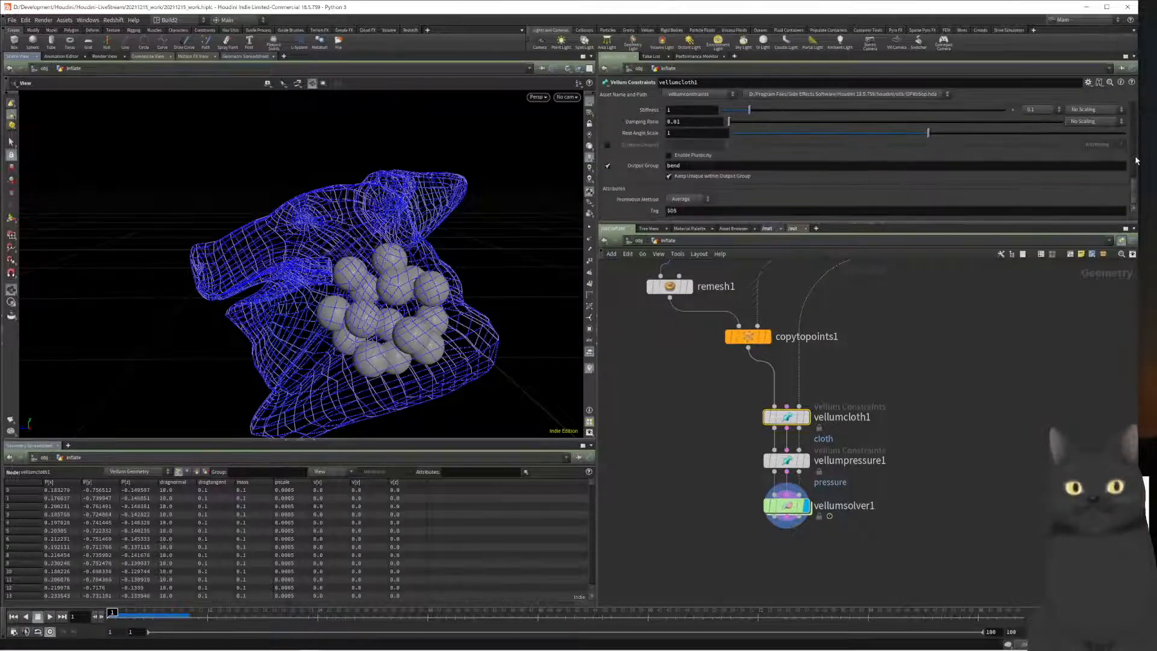
Step: Go inside vellumsolver1, review the constraint property's group and Rest Length Scale, and return to the inflate network
mouse_move(783, 511)
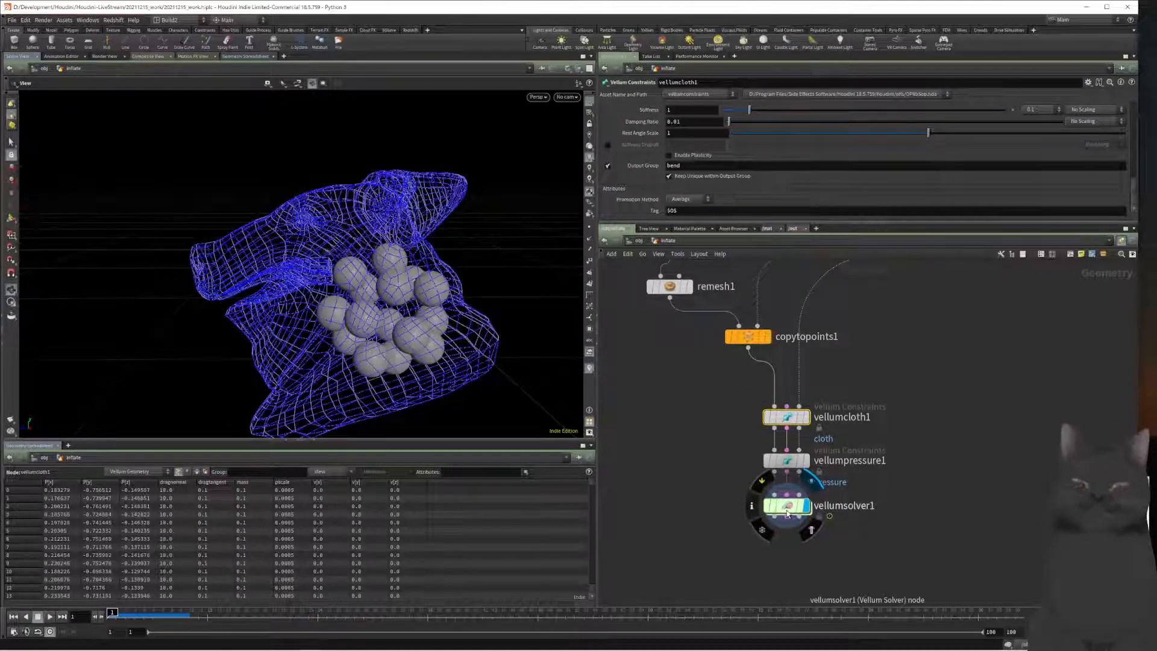
double_click(787, 507)
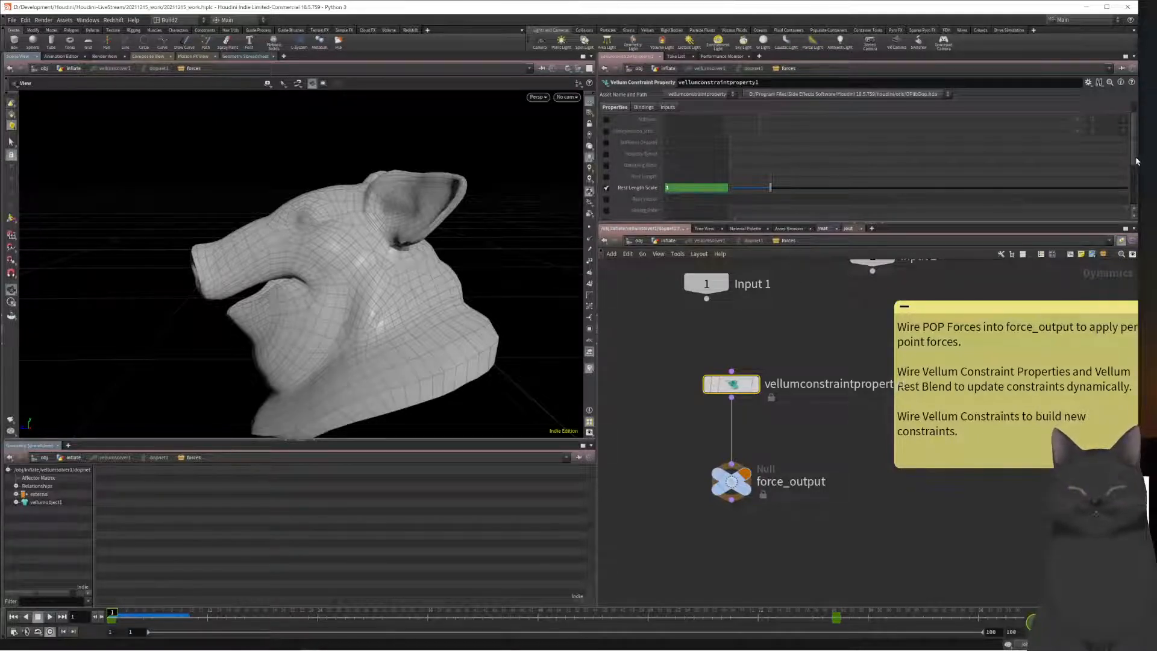
scroll(1136, 150, up, 2)
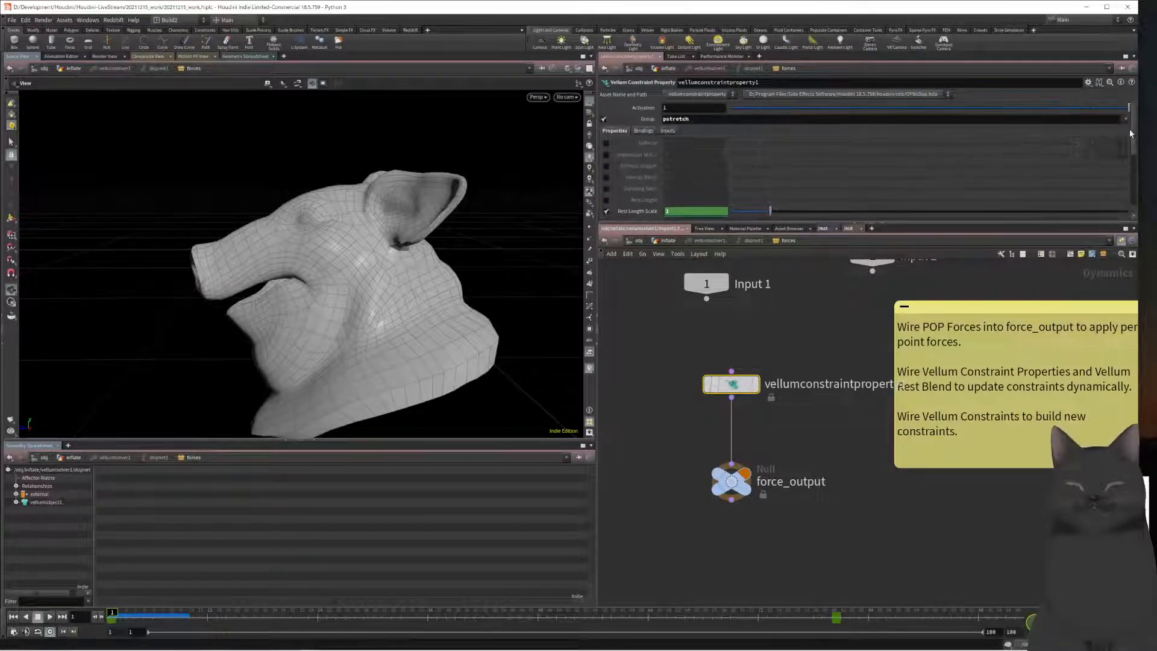
mouse_move(1136, 138)
mouse_down()
mouse_move(1131, 196)
mouse_move(1146, 141)
mouse_up()
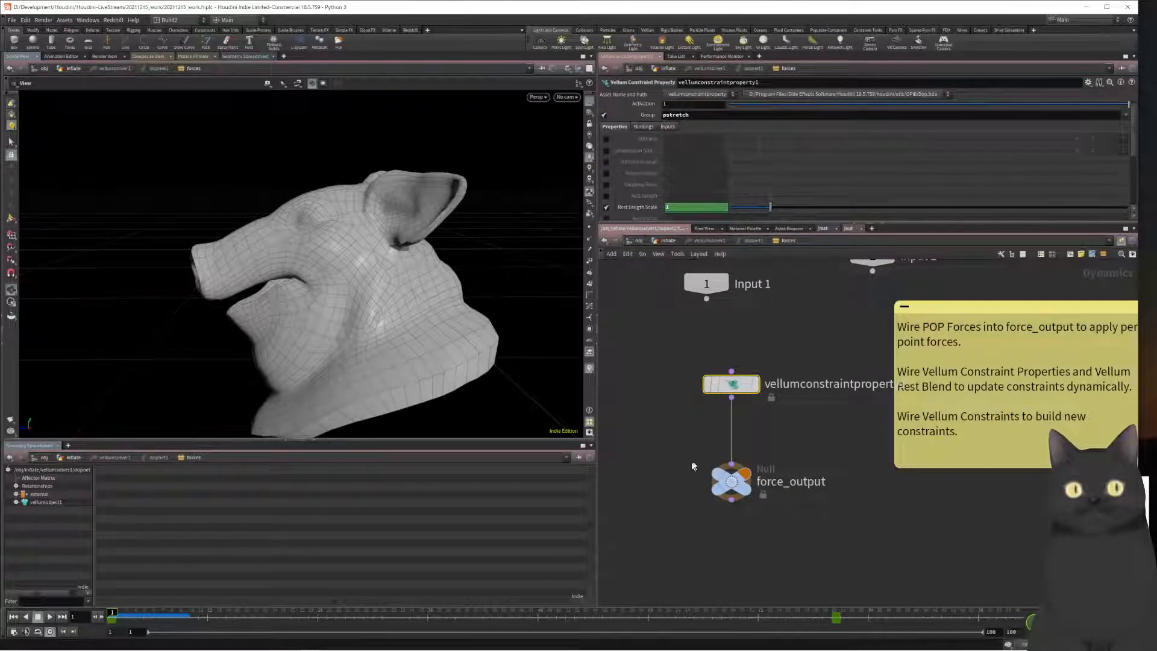
key(u)
key(u)
key(u)
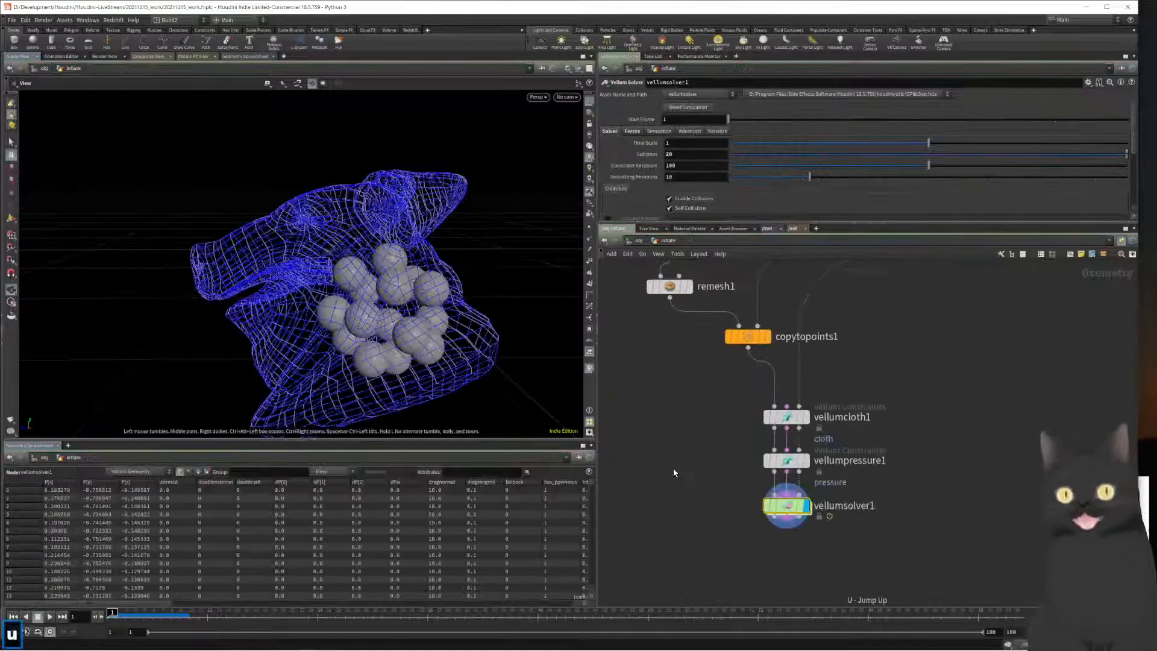